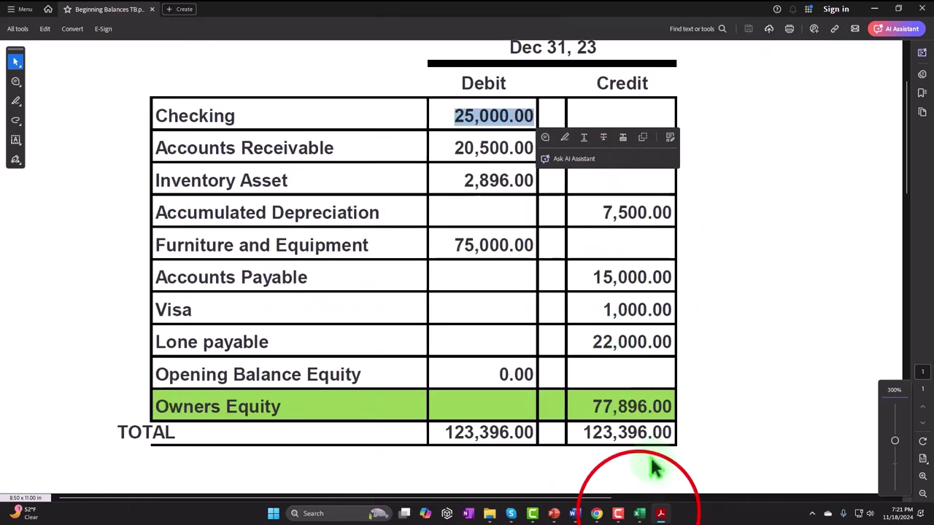
Switch to the Excel workbook "6380 Set up new accounts & Opening Bal" and enter 25,000 as the beginning balance cash amount in C14.
{"action": "mouse_move", "coordinate": [640, 515]}
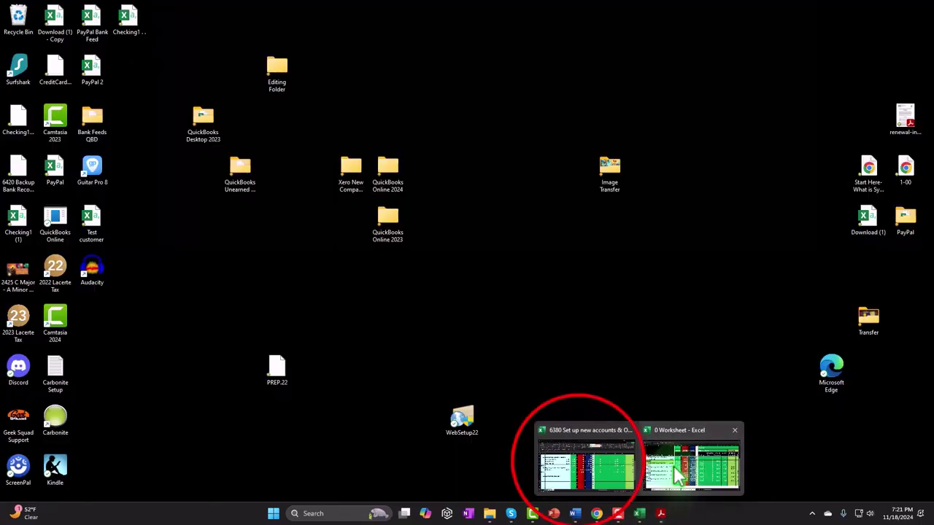
{"action": "left_click", "coordinate": [583, 458]}
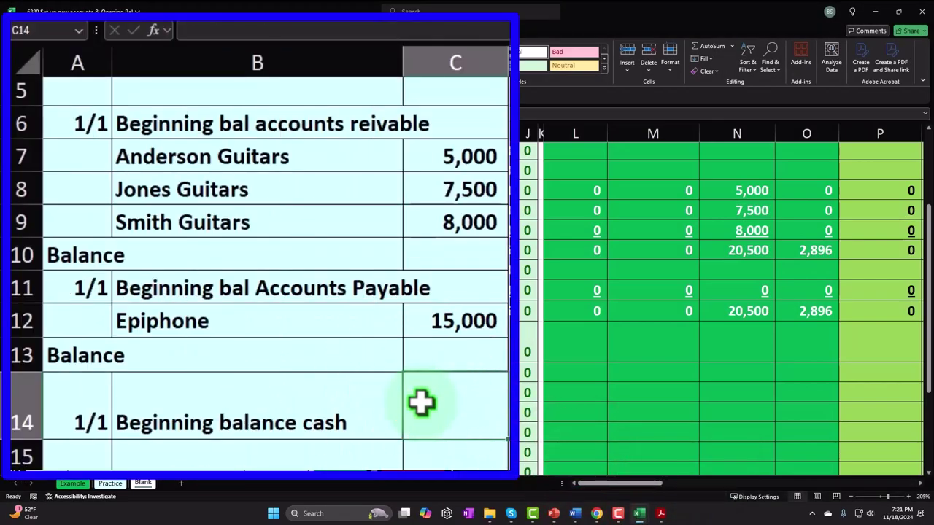
{"action": "type", "text": "25,000"}
{"action": "key", "text": "Return"}
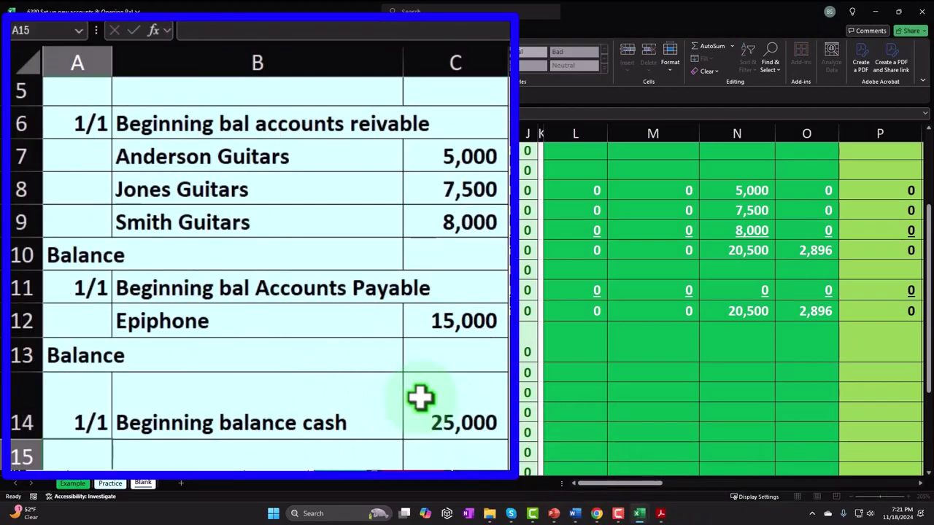
Enter the formula =C14 in the Cash column of row 14 to link it to the beginning balance cash amount.
{"action": "key", "text": "Tab"}
{"action": "key", "text": "Tab"}
{"action": "key", "text": "Tab"}
{"action": "key", "text": "Tab"}
{"action": "key", "text": "Tab"}
{"action": "key", "text": "Tab"}
{"action": "key", "text": "Tab"}
{"action": "key", "text": "Tab"}
{"action": "key", "text": "Tab"}
{"action": "key", "text": "Tab"}
{"action": "key", "text": "Tab"}
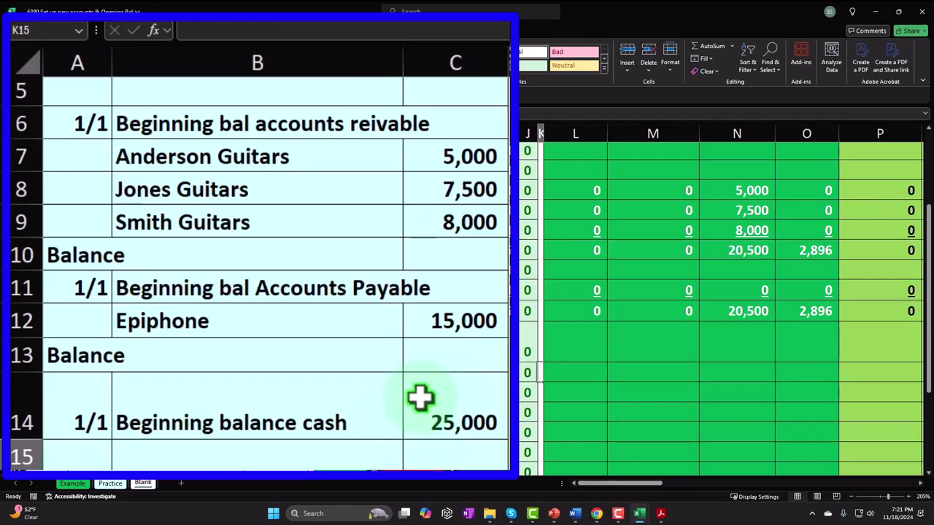
{"action": "key", "text": "Up"}
{"action": "type", "text": "="}
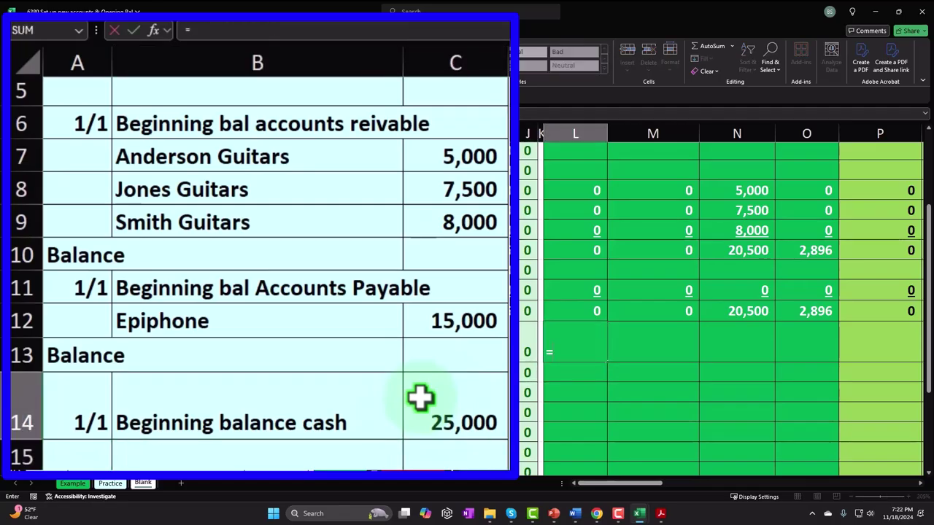
{"action": "key", "text": "Left"}
{"action": "key", "text": "Left"}
{"action": "key", "text": "Left"}
{"action": "key", "text": "Left"}
{"action": "key", "text": "Left"}
{"action": "key", "text": "Left"}
{"action": "key", "text": "Left"}
{"action": "key", "text": "Left"}
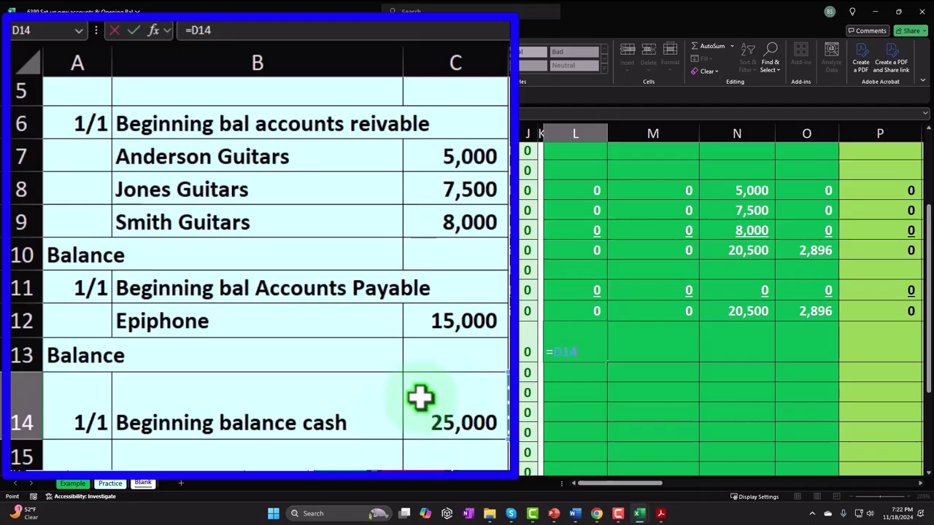
{"action": "key", "text": "Left"}
{"action": "key", "text": "Return"}
{"action": "key", "text": "Up"}
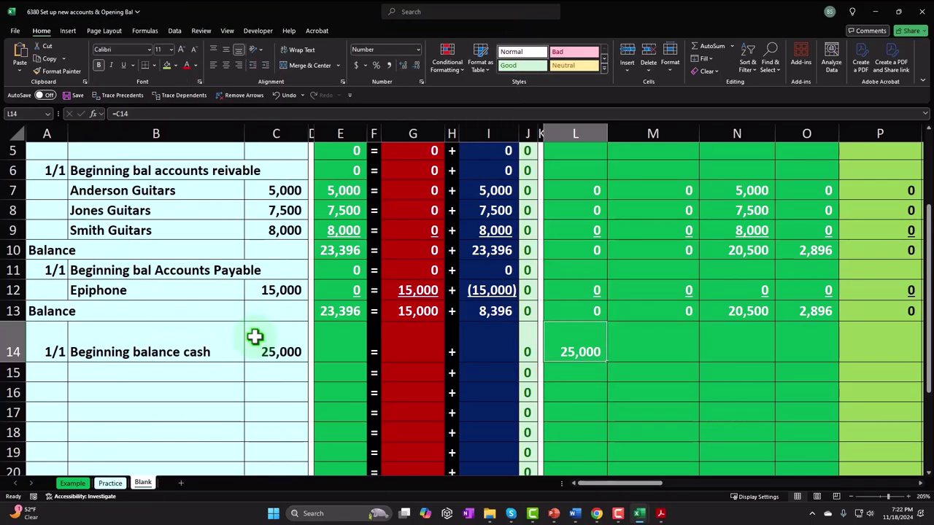
Freeze the header rows above row 4 so the column headings stay in view.
{"action": "scroll", "coordinate": [364, 299], "scroll_direction": "up", "scroll_amount": 2}
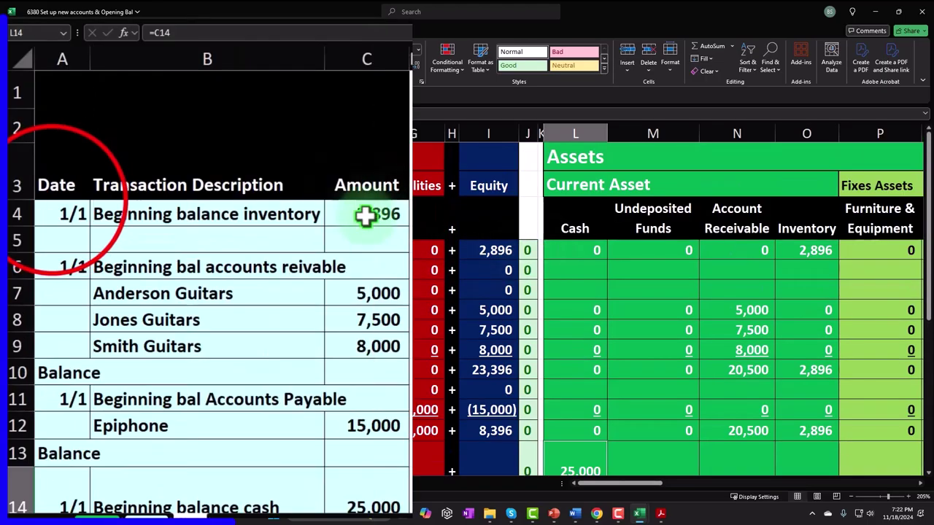
{"action": "left_click", "coordinate": [42, 248]}
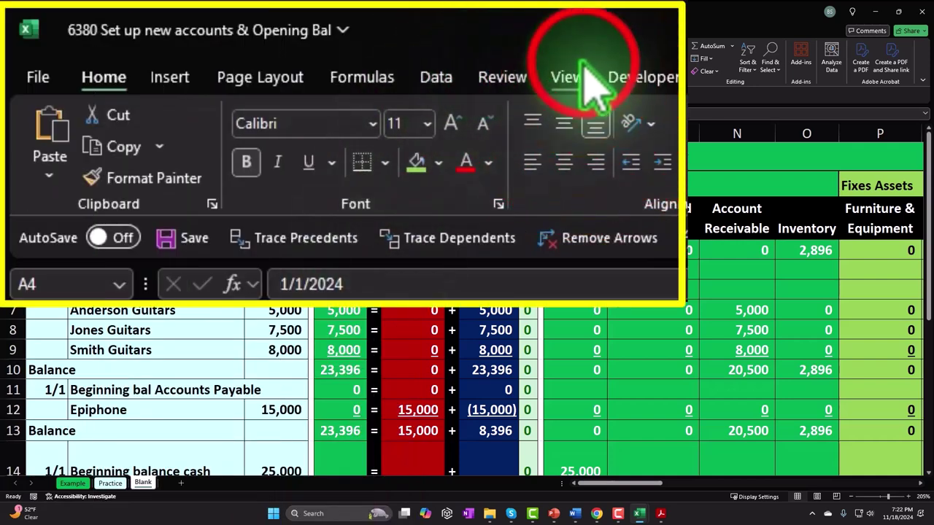
{"action": "left_click", "coordinate": [230, 30]}
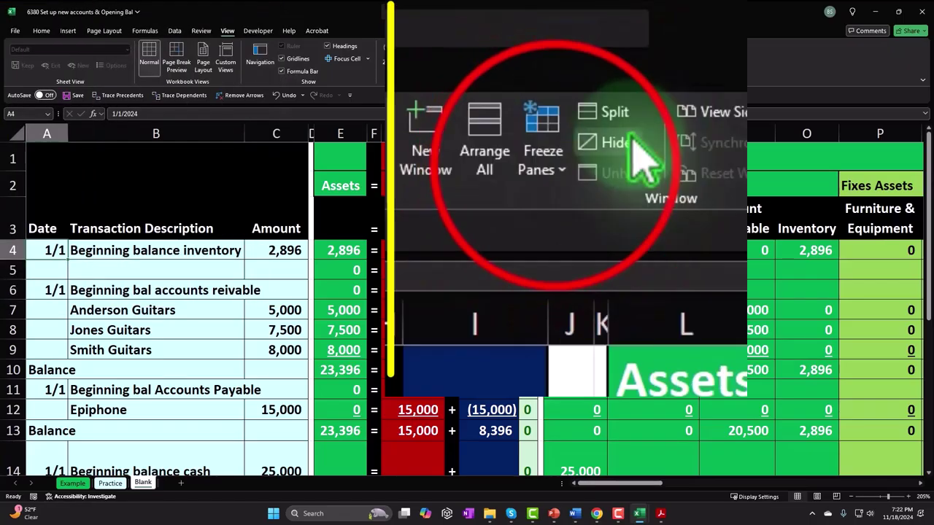
{"action": "left_click", "coordinate": [519, 67]}
{"action": "left_click", "coordinate": [526, 86]}
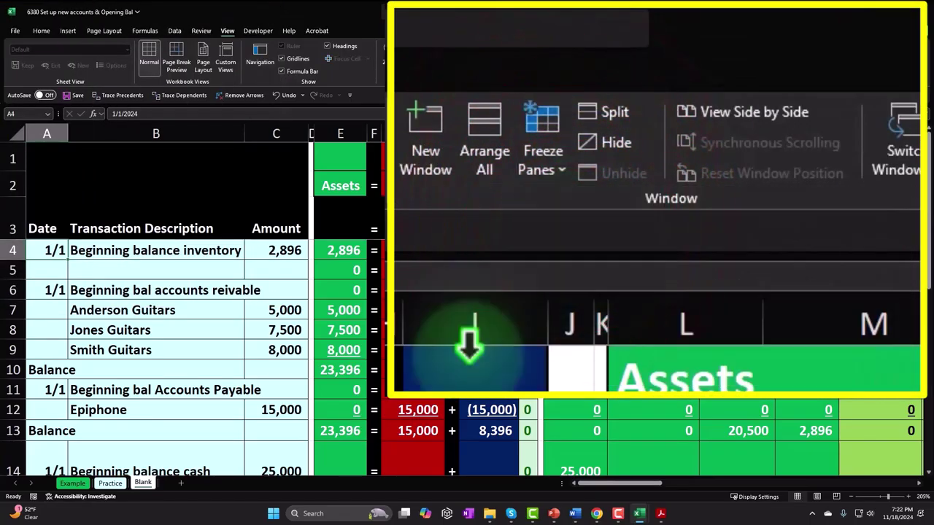
{"action": "scroll", "coordinate": [288, 334], "scroll_direction": "down", "scroll_amount": 2}
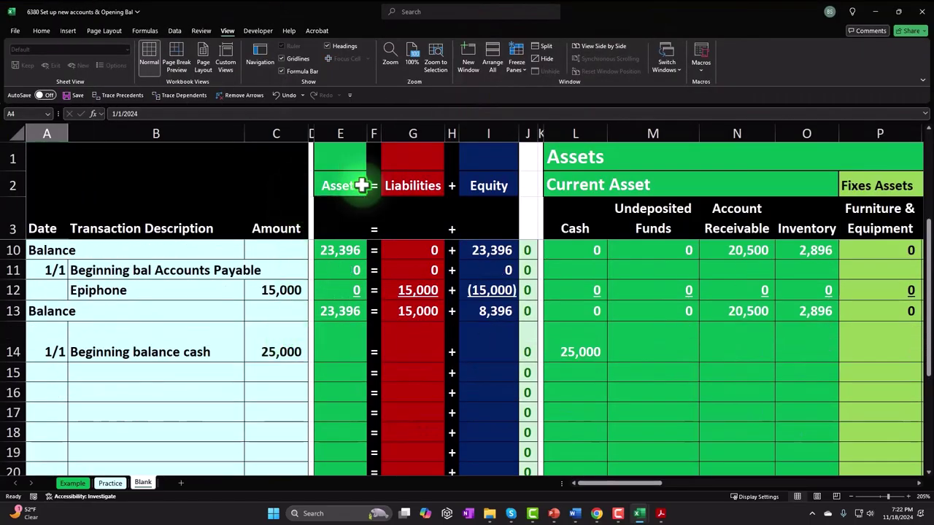
{"action": "key", "text": "super+plus"}
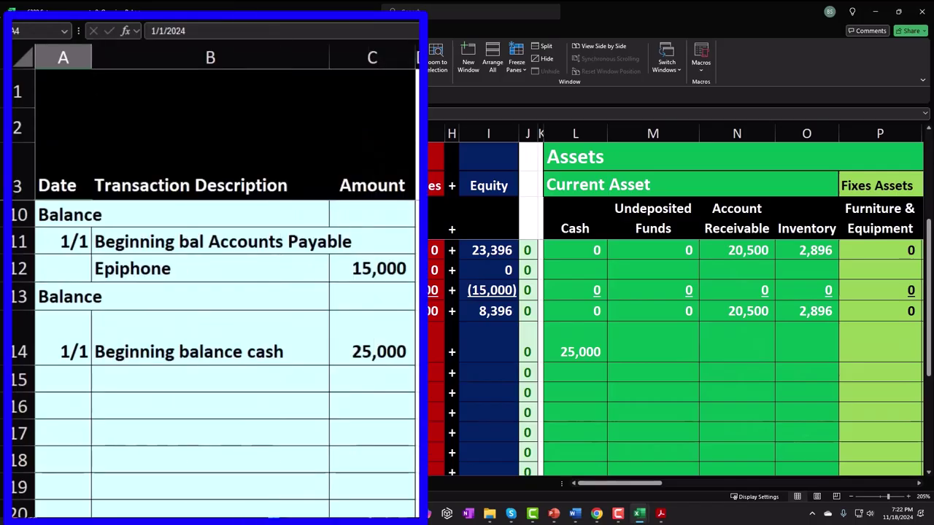
Enter a formula in the Owner Equity cell X14 that links to the beginning balance cash amount in row 14.
{"action": "left_click", "coordinate": [389, 340]}
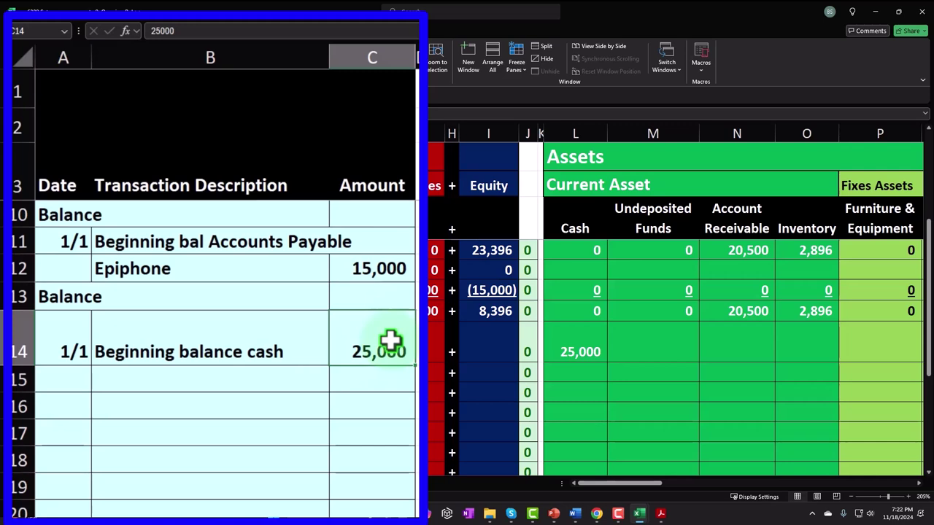
{"action": "left_click", "coordinate": [390, 339]}
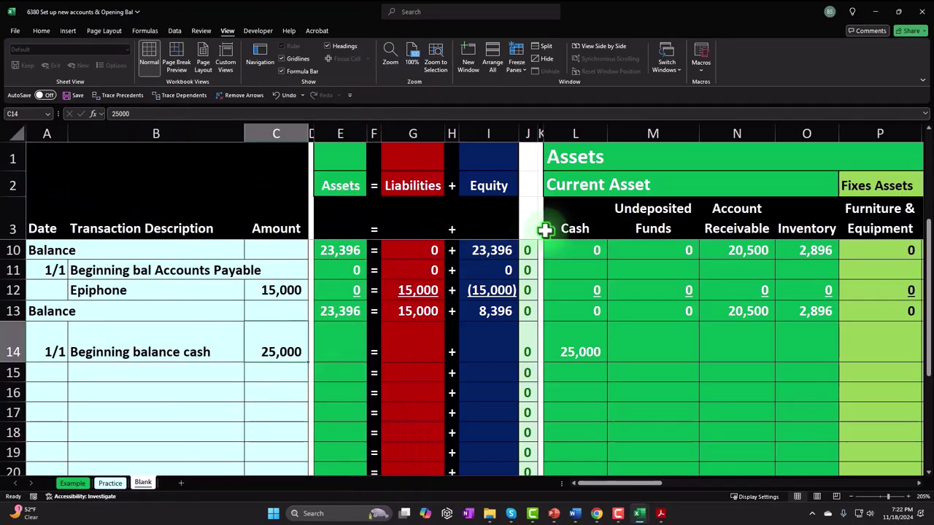
{"action": "left_click", "coordinate": [570, 337]}
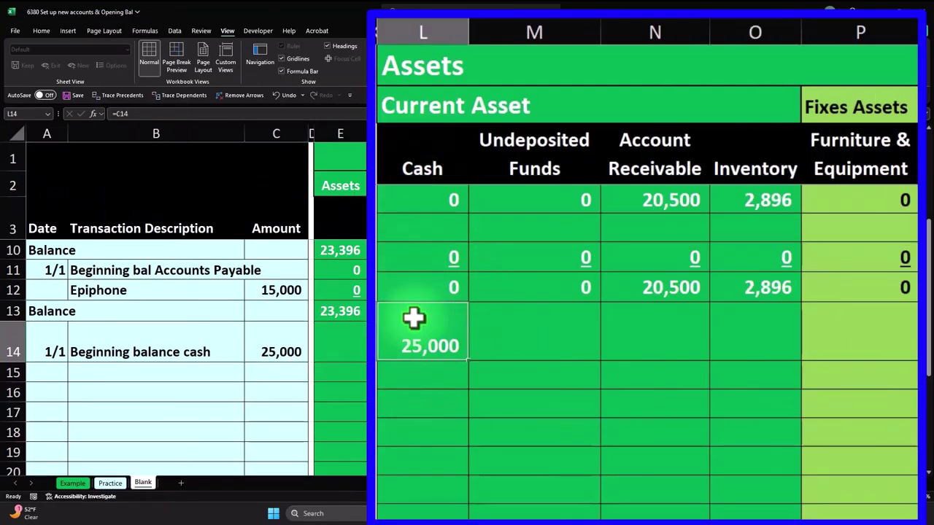
{"action": "key", "text": "Right"}
{"action": "key", "text": "Right"}
{"action": "key", "text": "Right"}
{"action": "key", "text": "Right"}
{"action": "key", "text": "Right"}
{"action": "key", "text": "Right"}
{"action": "key", "text": "Right"}
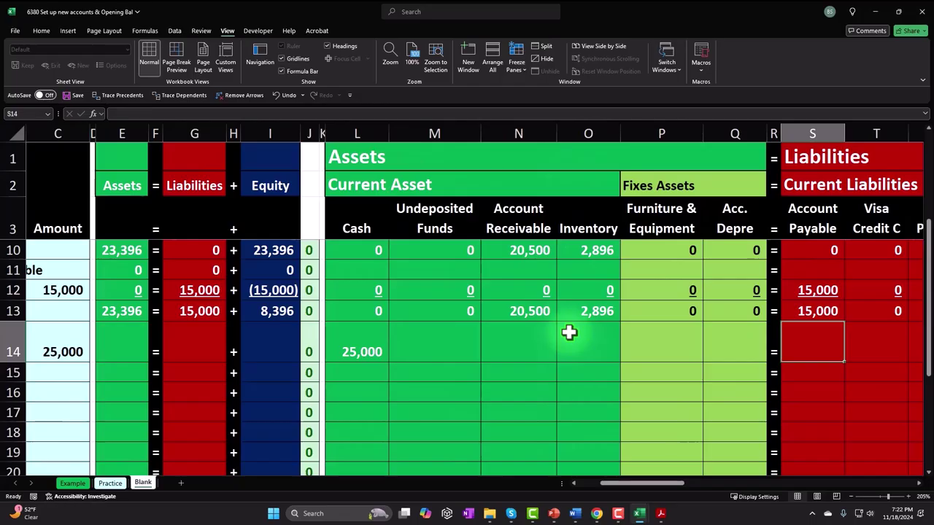
{"action": "key", "text": "Right"}
{"action": "key", "text": "Right"}
{"action": "key", "text": "Right"}
{"action": "key", "text": "Right"}
{"action": "key", "text": "Right"}
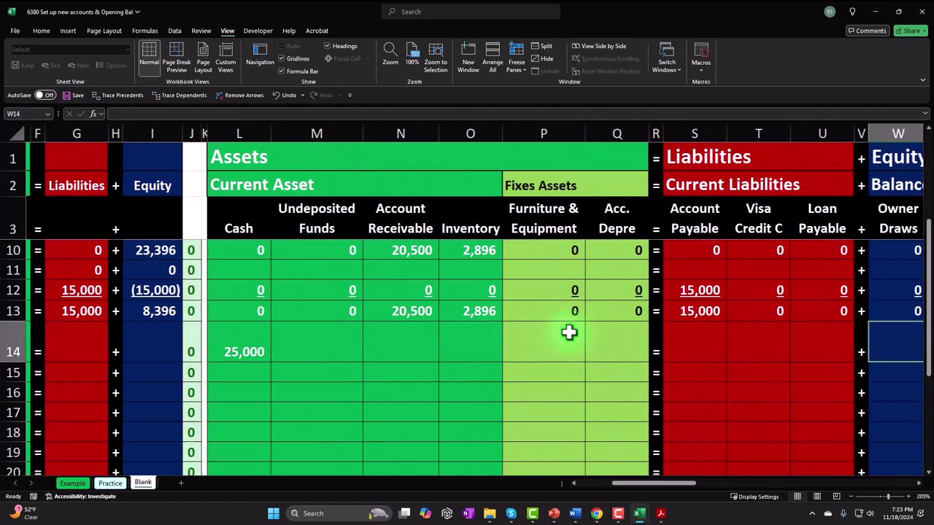
{"action": "key", "text": "Right"}
{"action": "key", "text": "Right"}
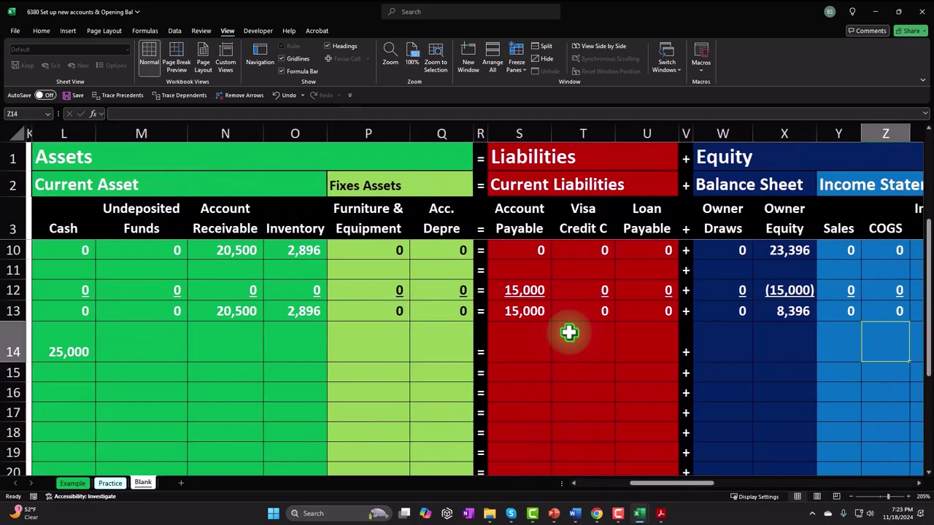
{"action": "key", "text": "Right"}
{"action": "key", "text": "Right"}
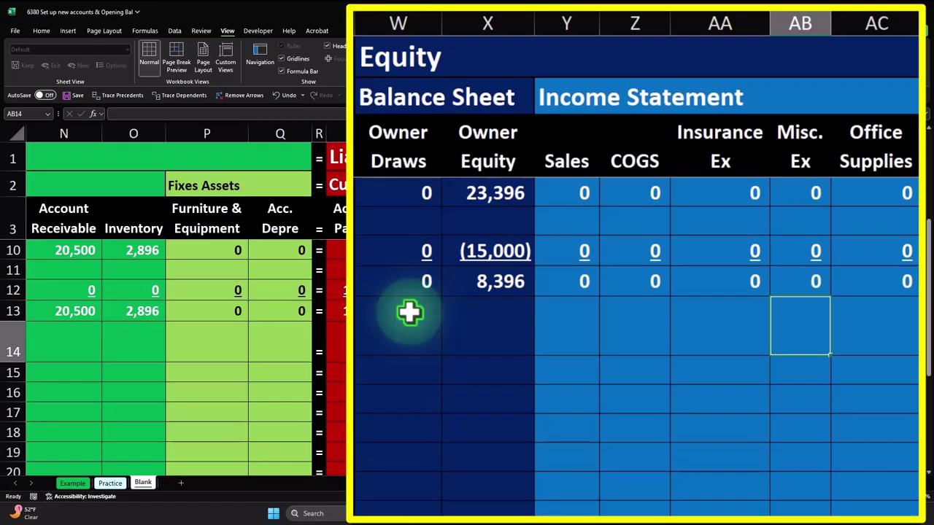
{"action": "key", "text": "Left"}
{"action": "key", "text": "Left"}
{"action": "key", "text": "Left"}
{"action": "key", "text": "Left"}
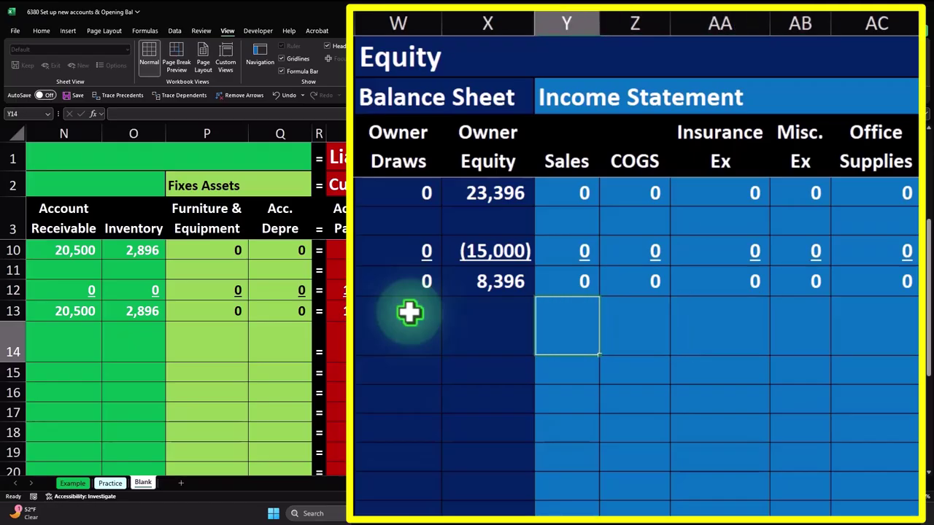
{"action": "type", "text": "-"}
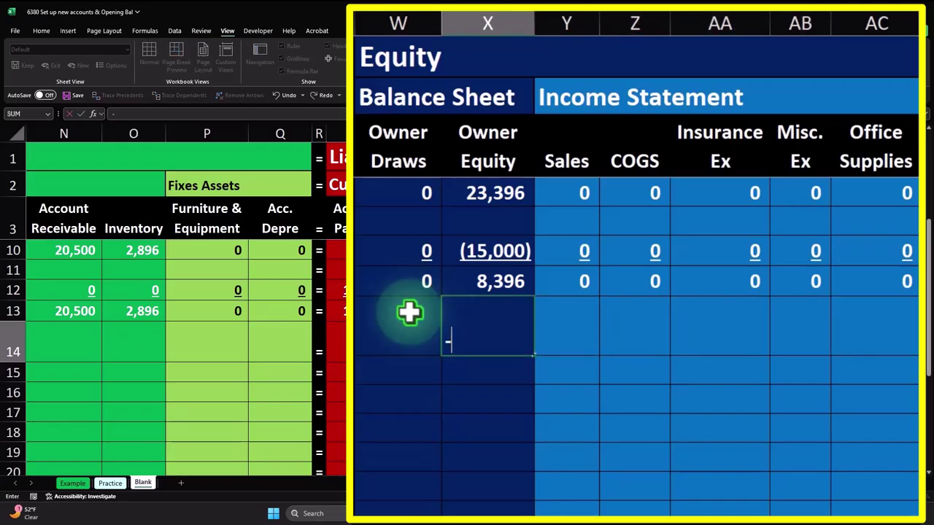
{"action": "key", "text": "BackSpace"}
{"action": "type", "text": "+"}
{"action": "key", "text": "Left"}
{"action": "key", "text": "Left"}
{"action": "key", "text": "Left"}
{"action": "key", "text": "Left"}
{"action": "key", "text": "Left"}
{"action": "key", "text": "Left"}
{"action": "key", "text": "Left"}
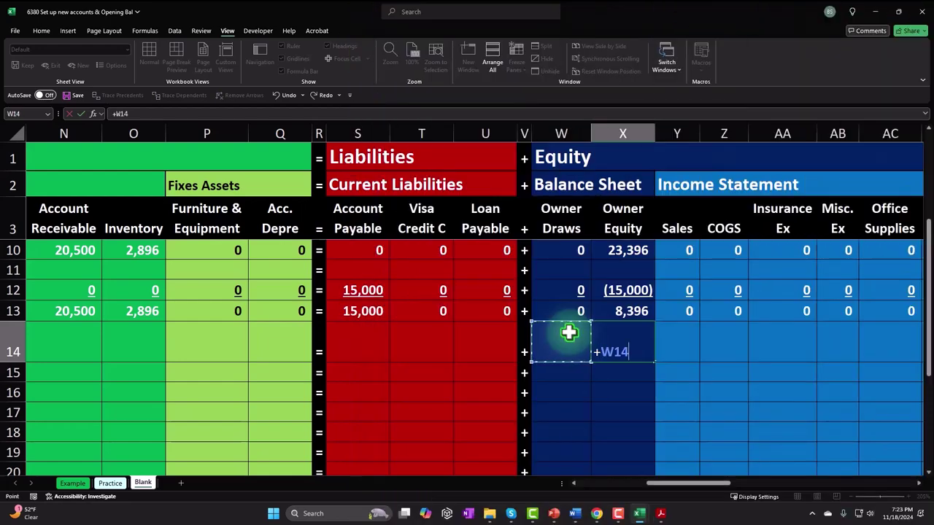
{"action": "key", "text": "Left"}
{"action": "key", "text": "Left"}
{"action": "key", "text": "Left"}
{"action": "key", "text": "Left"}
{"action": "key", "text": "Left"}
{"action": "key", "text": "Left"}
{"action": "key", "text": "Left"}
{"action": "key", "text": "Left"}
{"action": "key", "text": "Left"}
{"action": "key", "text": "Left"}
{"action": "key", "text": "Left"}
{"action": "key", "text": "Left"}
{"action": "key", "text": "Left"}
{"action": "key", "text": "Left"}
{"action": "key", "text": "Left"}
{"action": "key", "text": "Left"}
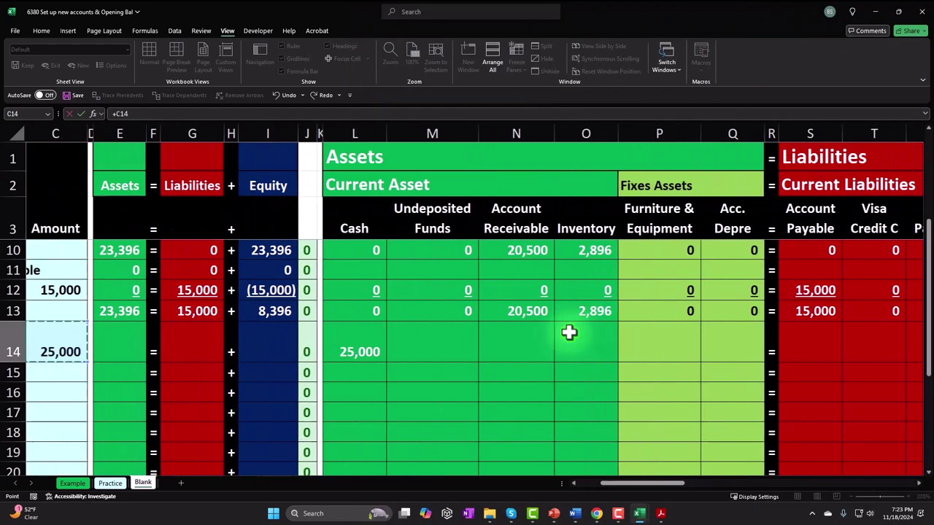
{"action": "key", "text": "Right"}
{"action": "key", "text": "Right"}
{"action": "key", "text": "Return"}
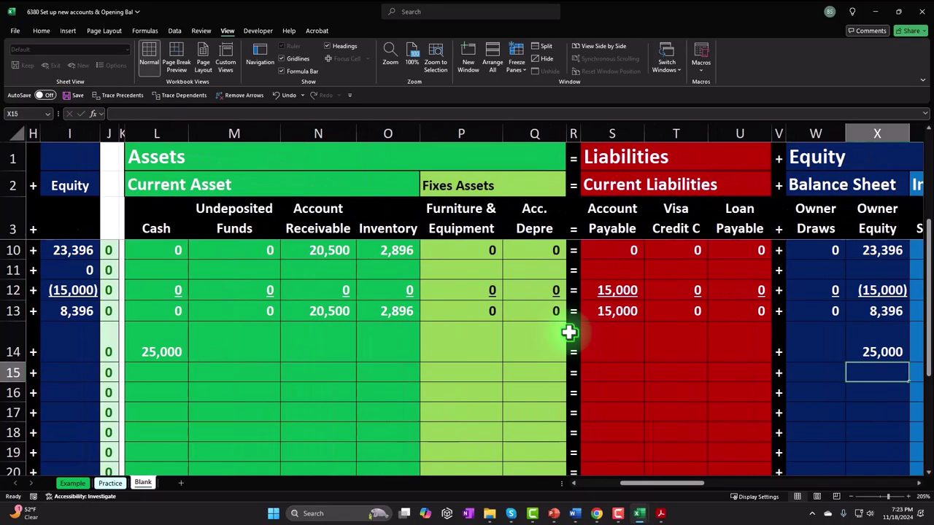
Copy the Assets, Liabilities and Equity sum formulas from E13, G13 and I13 down to row 14.
{"action": "left_click_drag", "start_coordinate": [666, 484], "coordinate": [537, 491]}
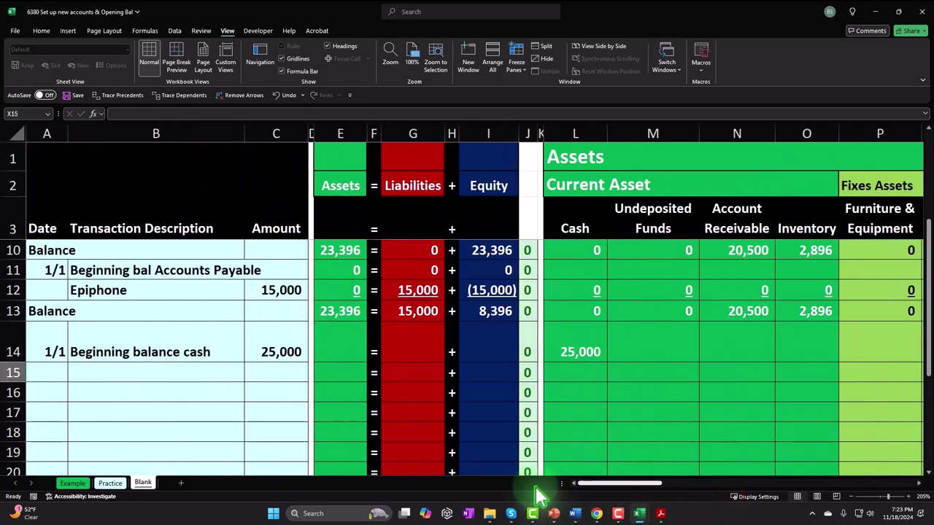
{"action": "left_click", "coordinate": [348, 314]}
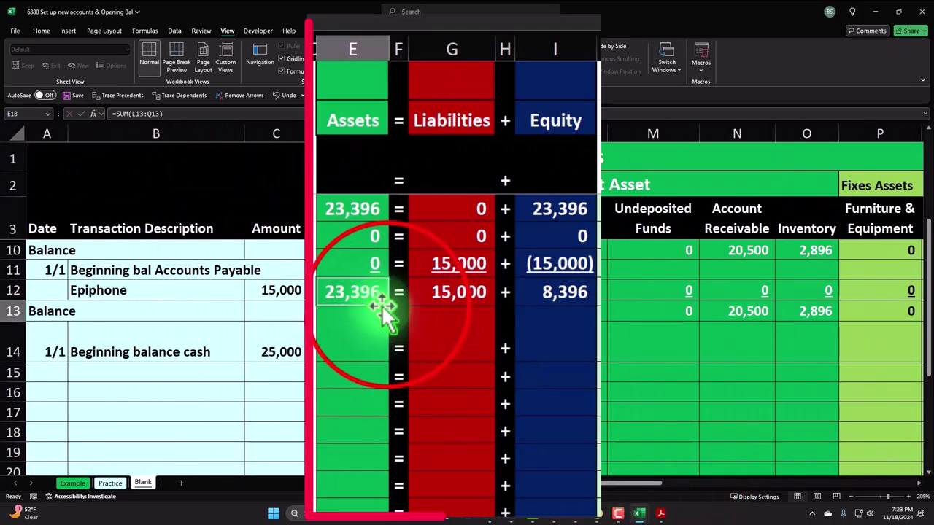
{"action": "left_click_drag", "start_coordinate": [378, 337], "coordinate": [375, 343]}
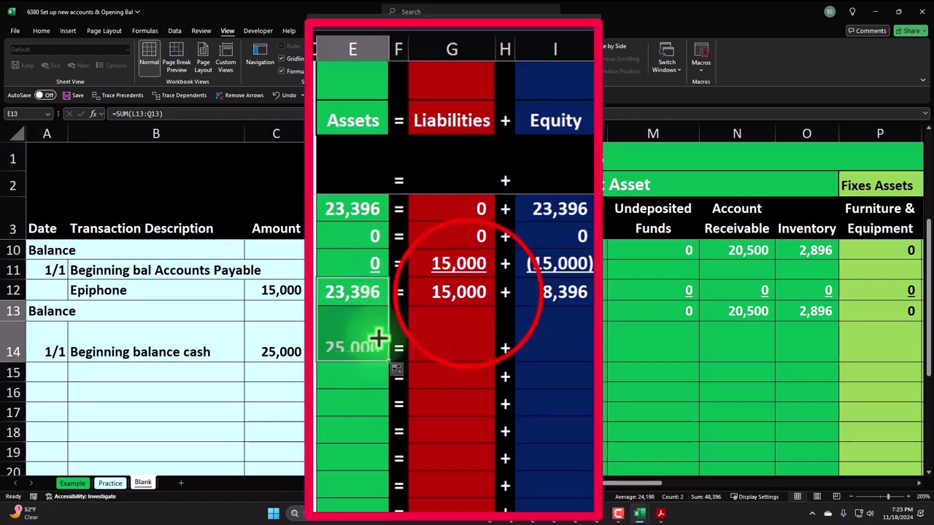
{"action": "left_click", "coordinate": [465, 299]}
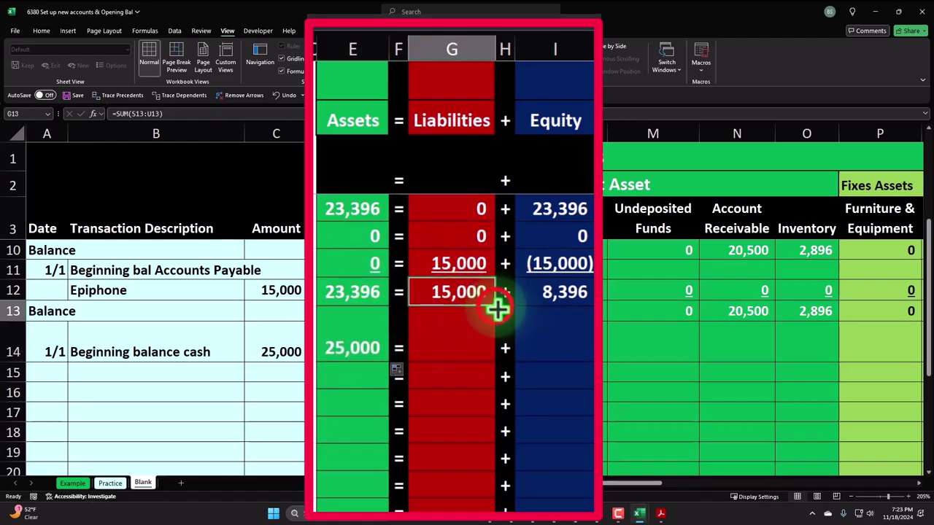
{"action": "left_click_drag", "start_coordinate": [496, 309], "coordinate": [496, 348]}
{"action": "left_click", "coordinate": [543, 313]}
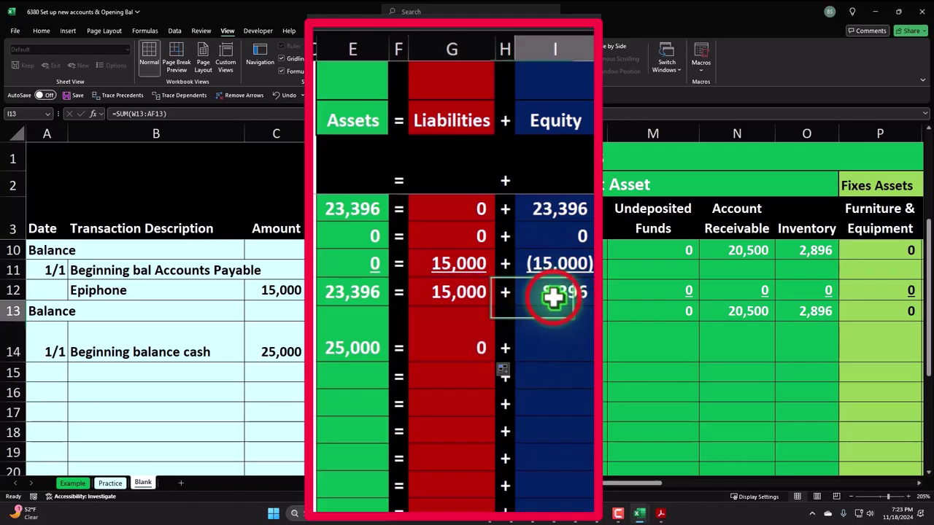
{"action": "left_click_drag", "start_coordinate": [589, 308], "coordinate": [589, 341]}
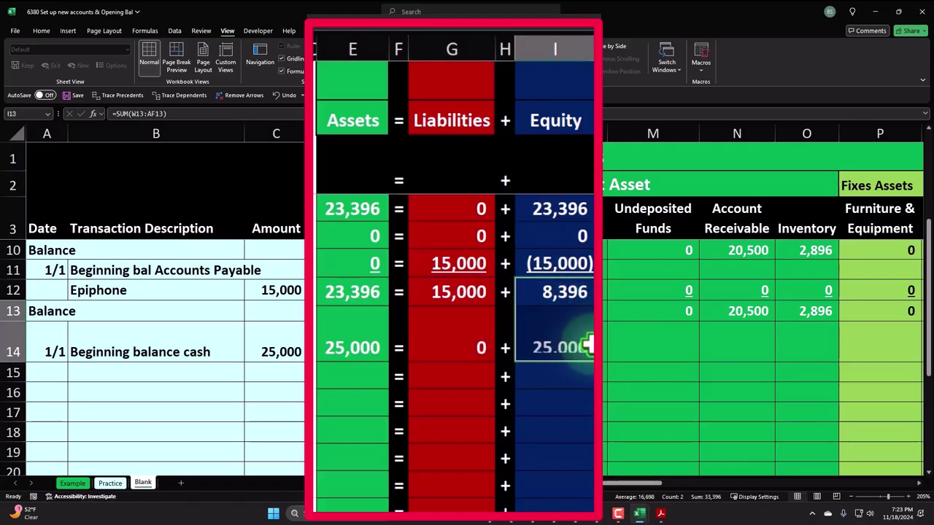
Enter 0 in row 14 for Undeposited Funds, Account Receivable, Inventory and Furniture & Equipment.
{"action": "left_click", "coordinate": [295, 351]}
{"action": "key", "text": "Right"}
{"action": "key", "text": "Right"}
{"action": "key", "text": "Right"}
{"action": "key", "text": "Right"}
{"action": "key", "text": "Right"}
{"action": "key", "text": "Right"}
{"action": "key", "text": "Right"}
{"action": "key", "text": "Right"}
{"action": "key", "text": "Right"}
{"action": "key", "text": "Right"}
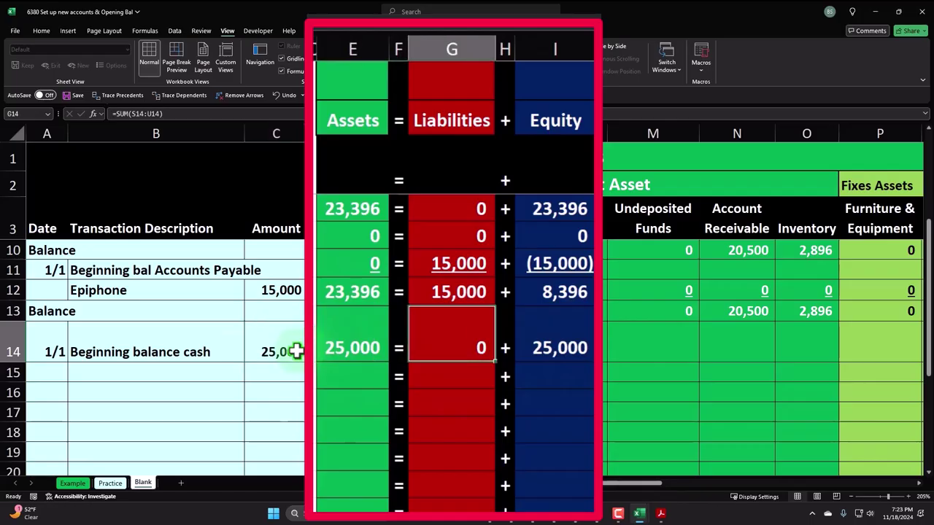
{"action": "type", "text": "0"}
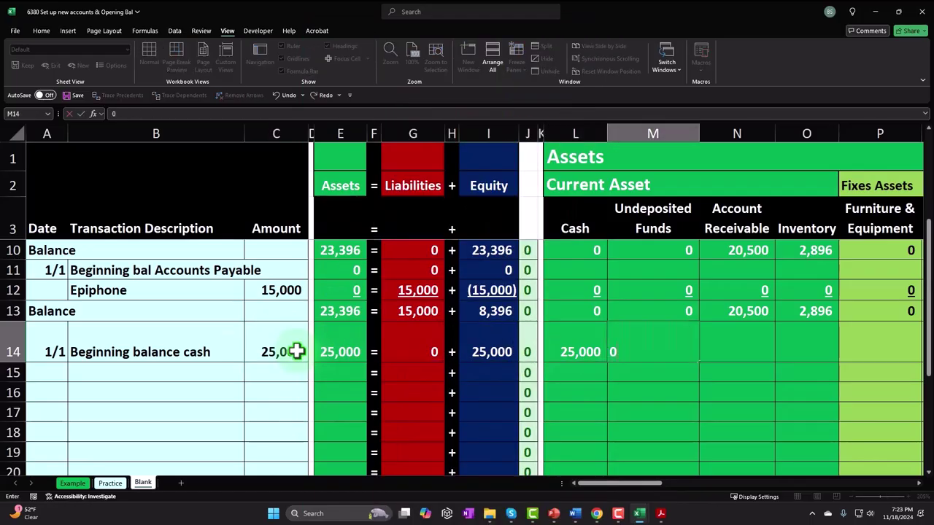
{"action": "key", "text": "Right"}
{"action": "type", "text": "0"}
{"action": "key", "text": "Right"}
{"action": "type", "text": "0"}
{"action": "key", "text": "Right"}
{"action": "type", "text": "0"}
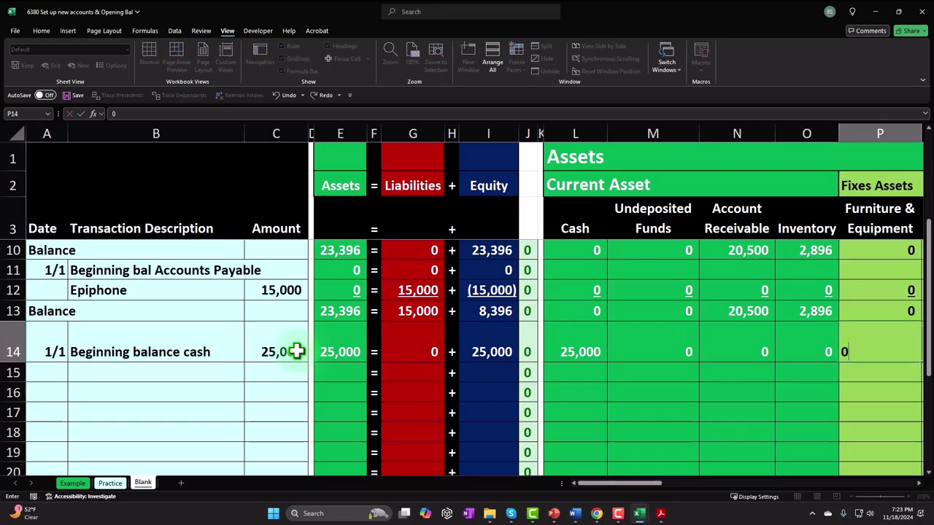
Enter 0 in row 14 for Account Payable, Visa Credit C, Loan Payable and Owner Draws.
{"action": "key", "text": "Right"}
{"action": "key", "text": "Right"}
{"action": "key", "text": "Right"}
{"action": "type", "text": "0"}
{"action": "key", "text": "Right"}
{"action": "type", "text": "0"}
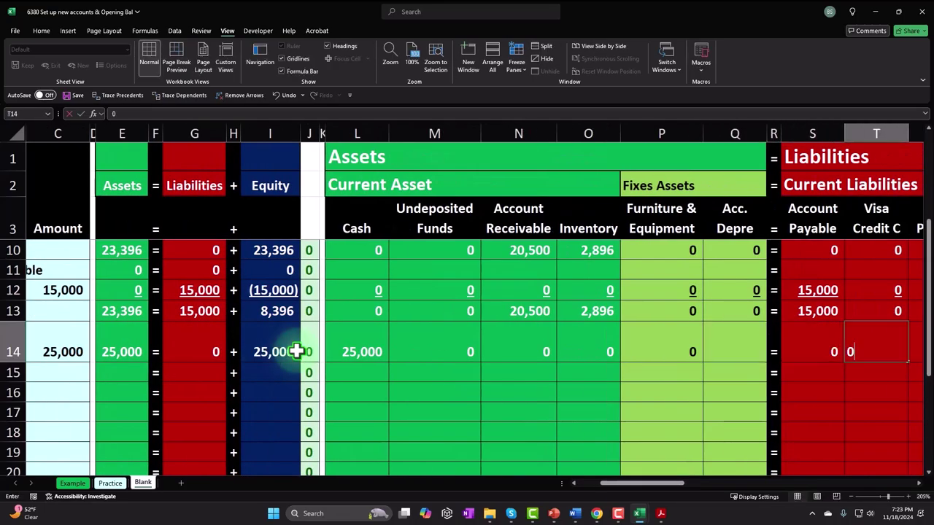
{"action": "key", "text": "Right"}
{"action": "type", "text": "0"}
{"action": "key", "text": "Right"}
{"action": "key", "text": "Right"}
{"action": "type", "text": "0"}
{"action": "key", "text": "Right"}
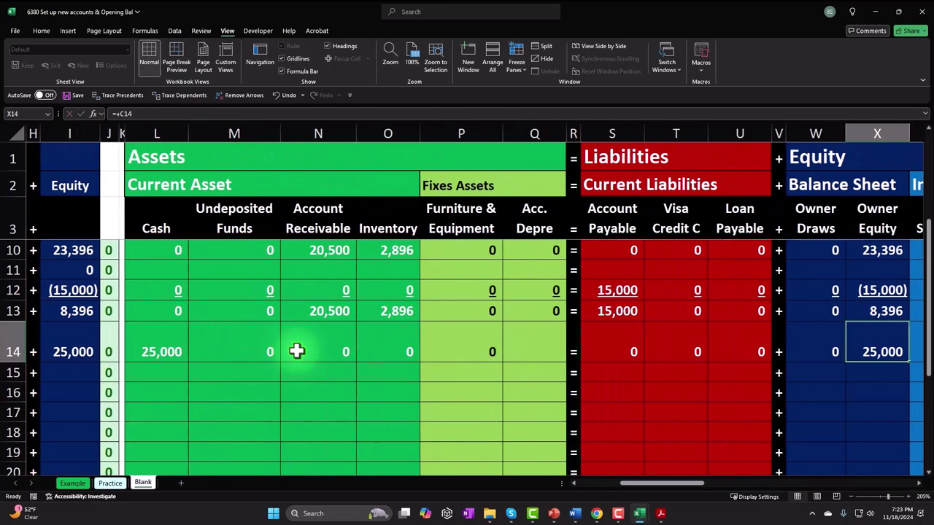
Enter 0 in row 14 for every Income Statement account from Sales through Utilities.
{"action": "key", "text": "Right"}
{"action": "type", "text": "0"}
{"action": "key", "text": "Right"}
{"action": "type", "text": "0"}
{"action": "key", "text": "Right"}
{"action": "type", "text": "0"}
{"action": "key", "text": "Right"}
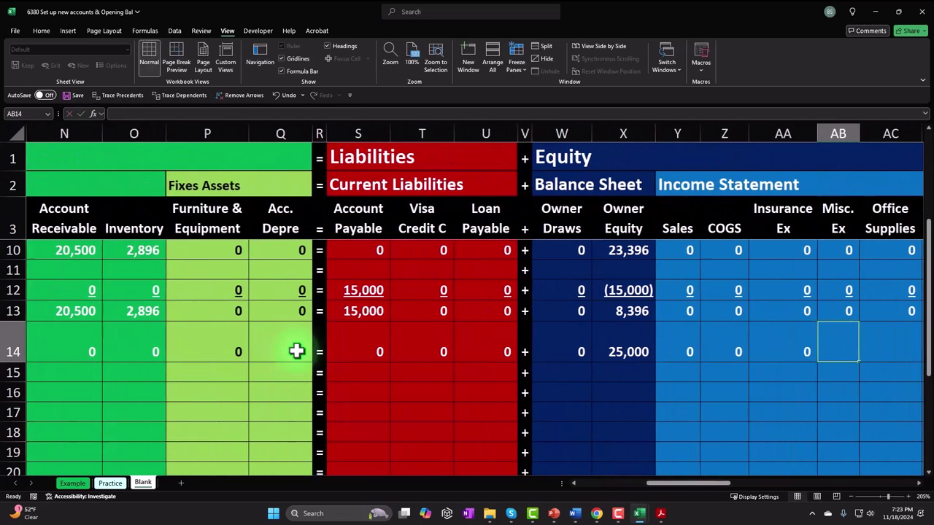
{"action": "type", "text": "0"}
{"action": "key", "text": "Right"}
{"action": "type", "text": "0"}
{"action": "key", "text": "Right"}
{"action": "type", "text": "0"}
{"action": "key", "text": "Right"}
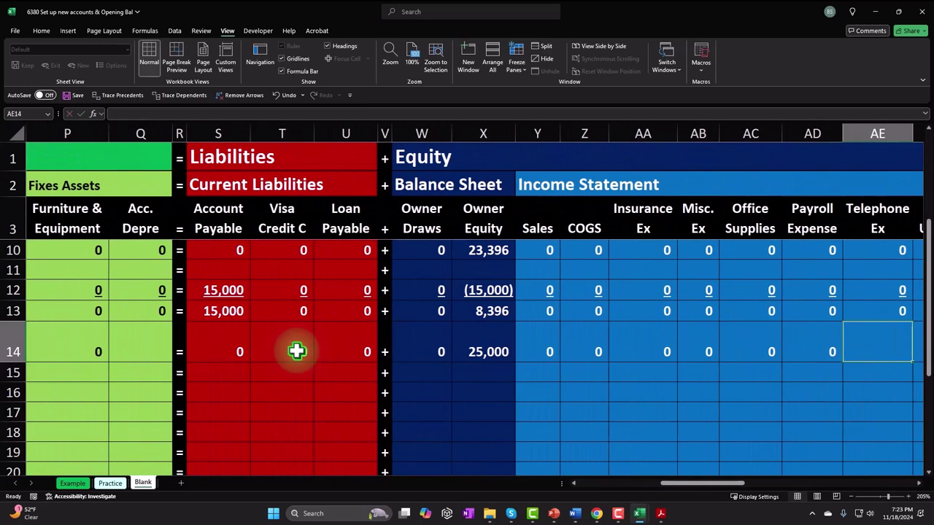
{"action": "type", "text": "0"}
{"action": "key", "text": "Right"}
{"action": "type", "text": "0"}
{"action": "key", "text": "Right"}
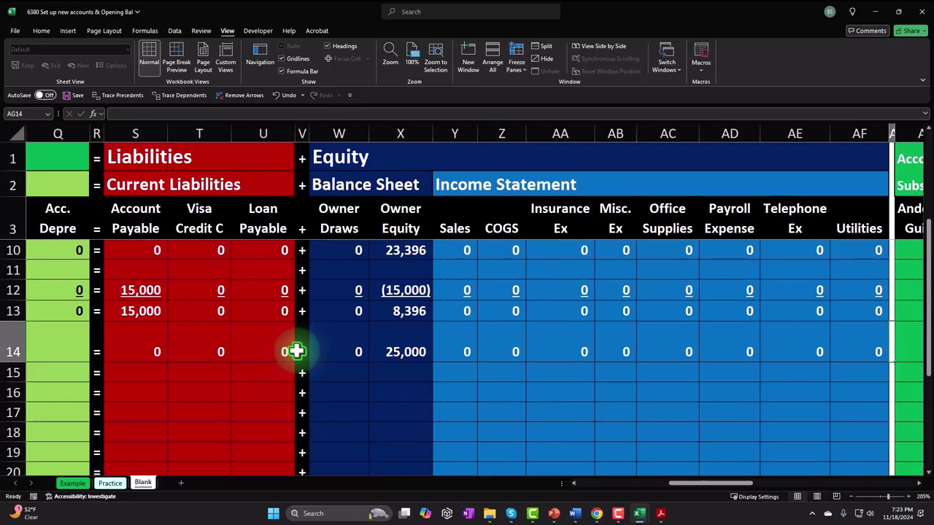
Underline the row 14 amounts in the equity accounts W14:AF14, the liability accounts S14:U14 and the asset accounts L14:Q14.
{"action": "left_click_drag", "start_coordinate": [342, 348], "coordinate": [856, 347]}
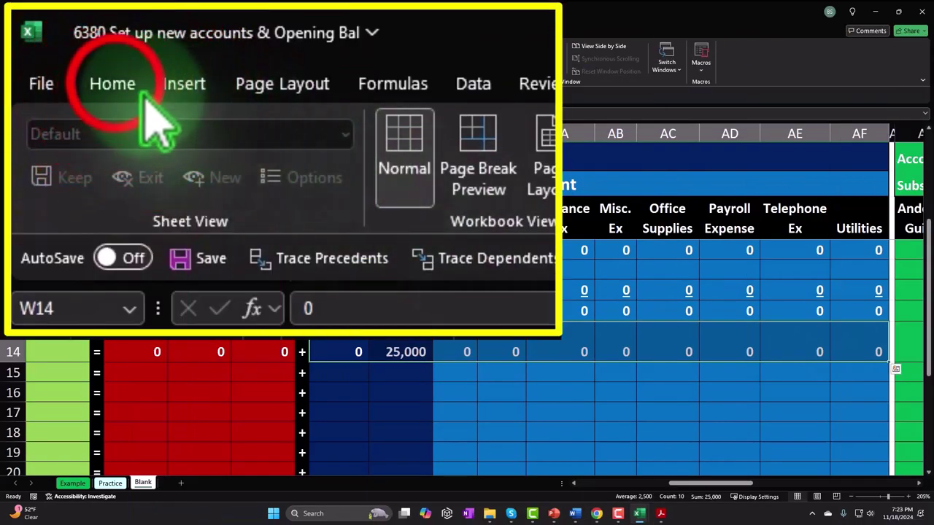
{"action": "left_click", "coordinate": [40, 31]}
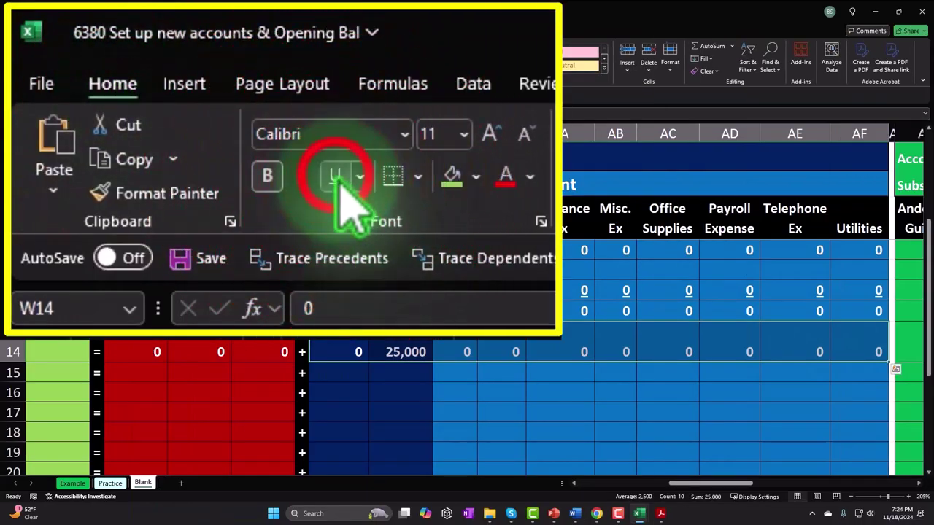
{"action": "left_click", "coordinate": [334, 176]}
{"action": "left_click_drag", "start_coordinate": [141, 349], "coordinate": [245, 343]}
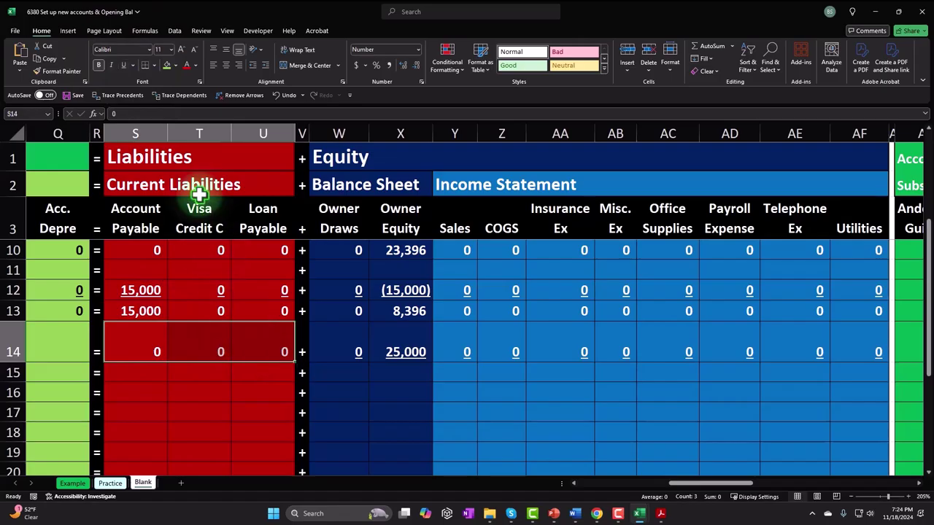
{"action": "left_click", "coordinate": [324, 157]}
{"action": "key", "text": "Left"}
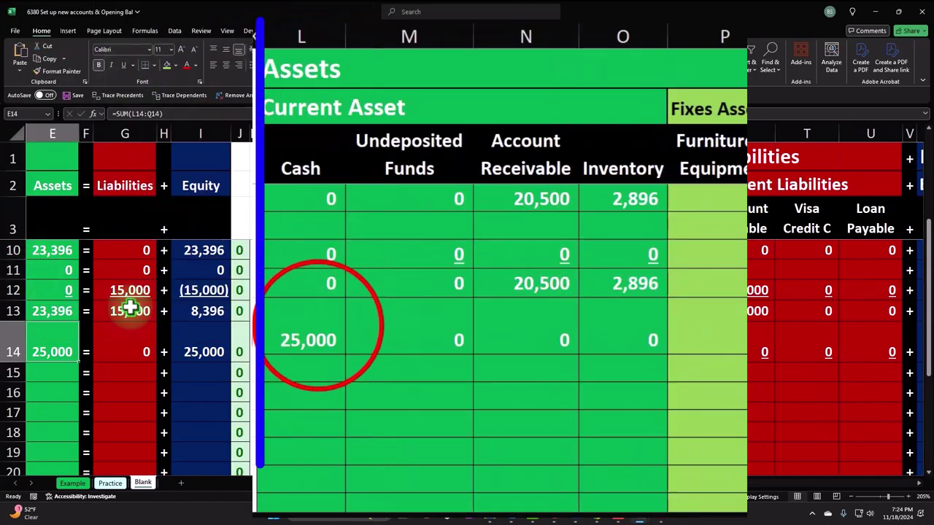
{"action": "left_click_drag", "start_coordinate": [313, 332], "coordinate": [807, 306]}
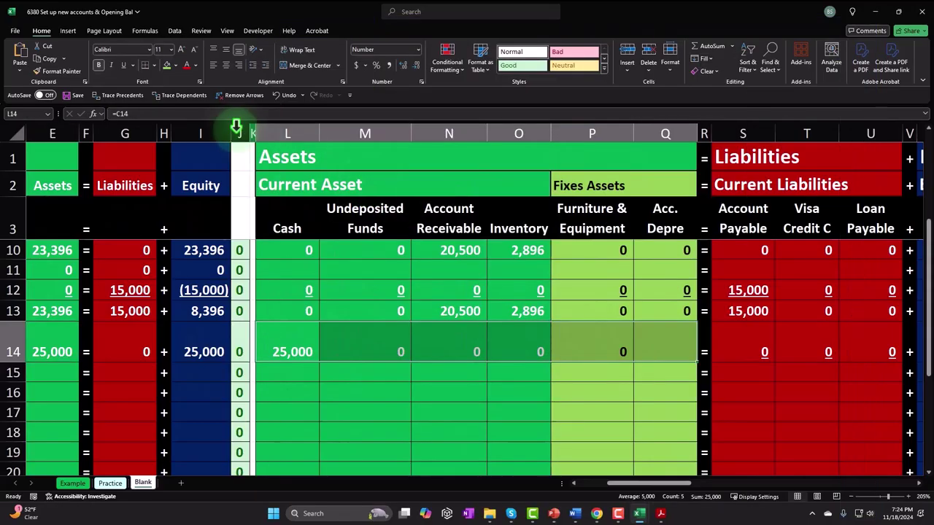
{"action": "left_click", "coordinate": [124, 64]}
{"action": "key", "text": "Left"}
{"action": "key", "text": "Left"}
{"action": "key", "text": "Left"}
{"action": "key", "text": "Left"}
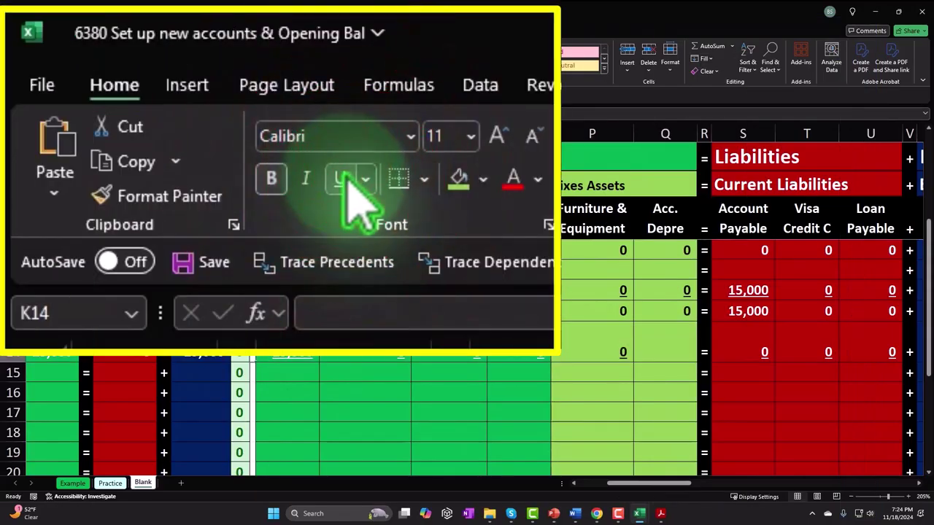
Enter a formula in A15 that links to the Balance label in A13.
{"action": "key", "text": "Home"}
{"action": "key", "text": "Down"}
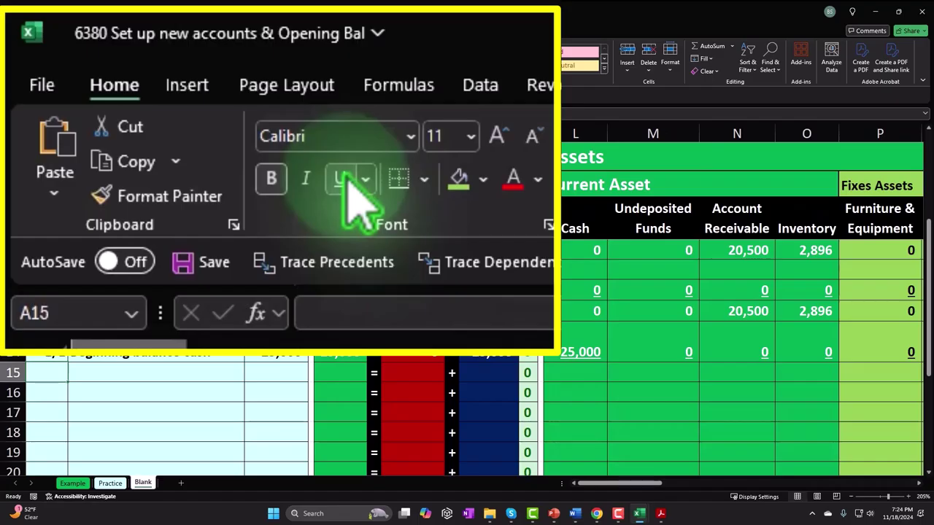
{"action": "type", "text": "="}
{"action": "key", "text": "Up"}
{"action": "key", "text": "Up"}
{"action": "key", "text": "Escape"}
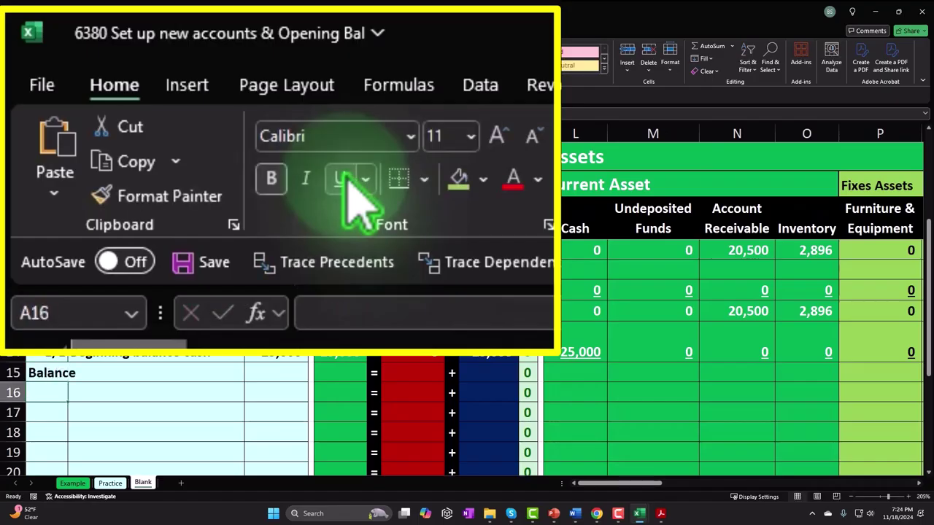
Enter a SUM formula in the Cash cell L15 that adds L13:L14.
{"action": "key", "text": "Right"}
{"action": "key", "text": "Right"}
{"action": "key", "text": "Right"}
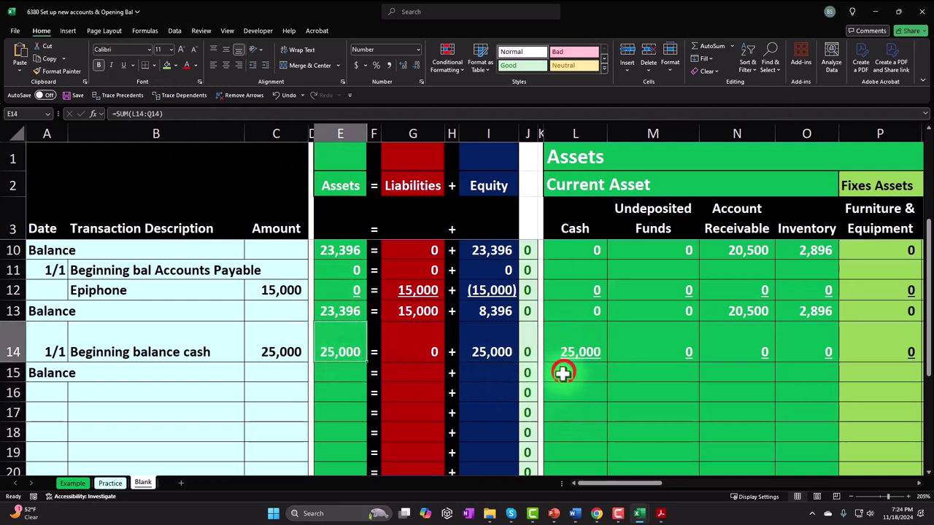
{"action": "left_click", "coordinate": [562, 373]}
{"action": "type", "text": "=sum("}
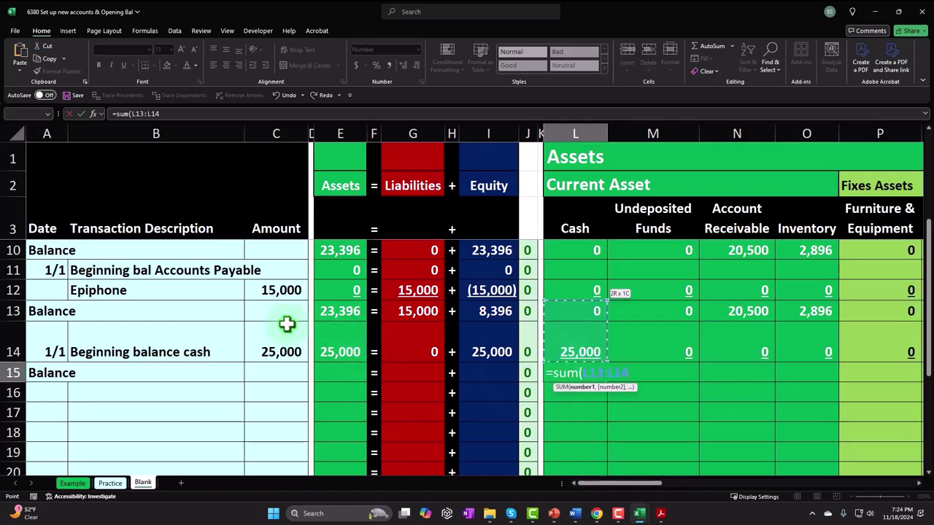
{"action": "key", "text": "Return"}
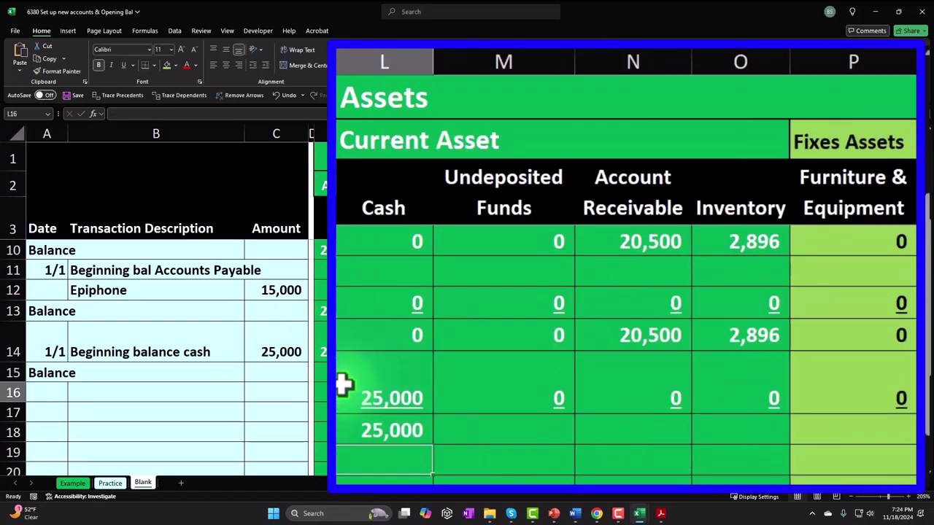
Paste only the formula of the Cash sum in L15 into M15:Q15, and enter 0 for Acc. Depre in Q14.
{"action": "left_click", "coordinate": [386, 431]}
{"action": "key", "text": "ctrl+c"}
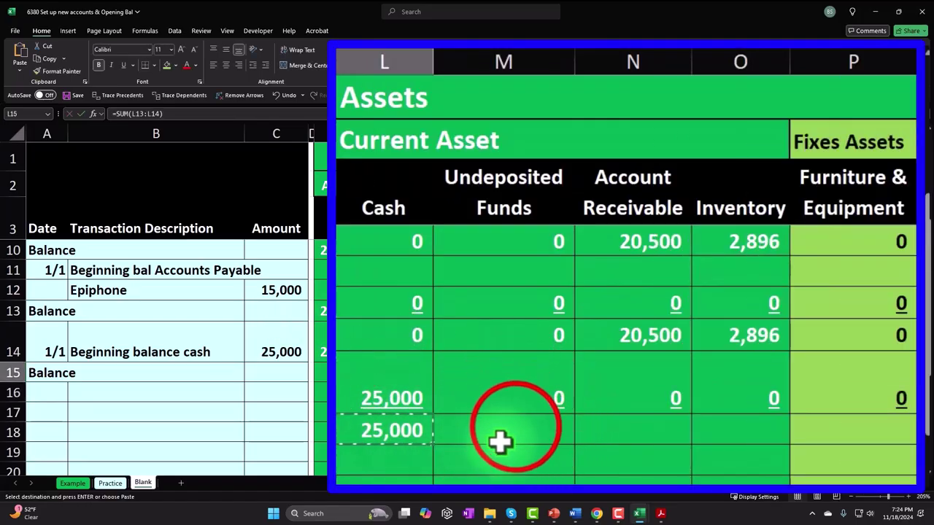
{"action": "mouse_move", "coordinate": [503, 431]}
{"action": "left_mouse_down"}
{"action": "mouse_move", "coordinate": [763, 371]}
{"action": "mouse_move", "coordinate": [927, 371]}
{"action": "mouse_move", "coordinate": [677, 377]}
{"action": "left_mouse_up"}
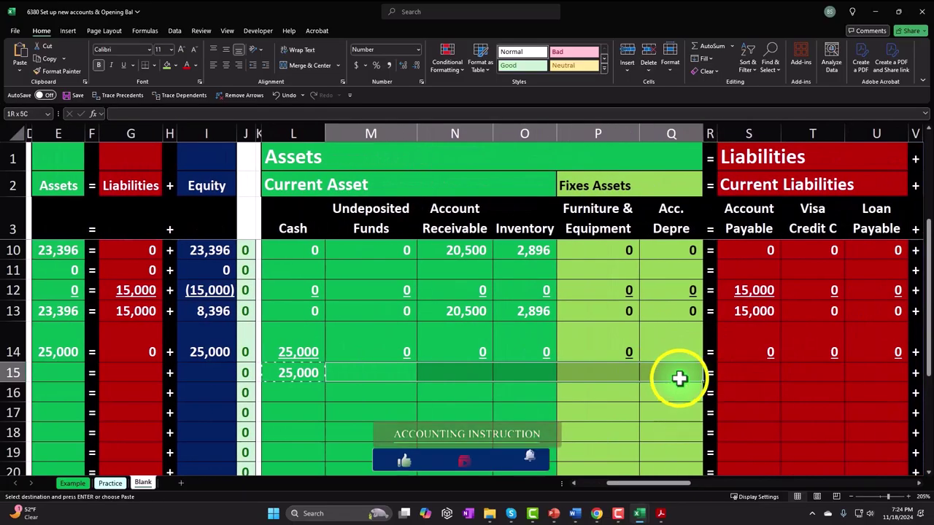
{"action": "right_click", "coordinate": [638, 377]}
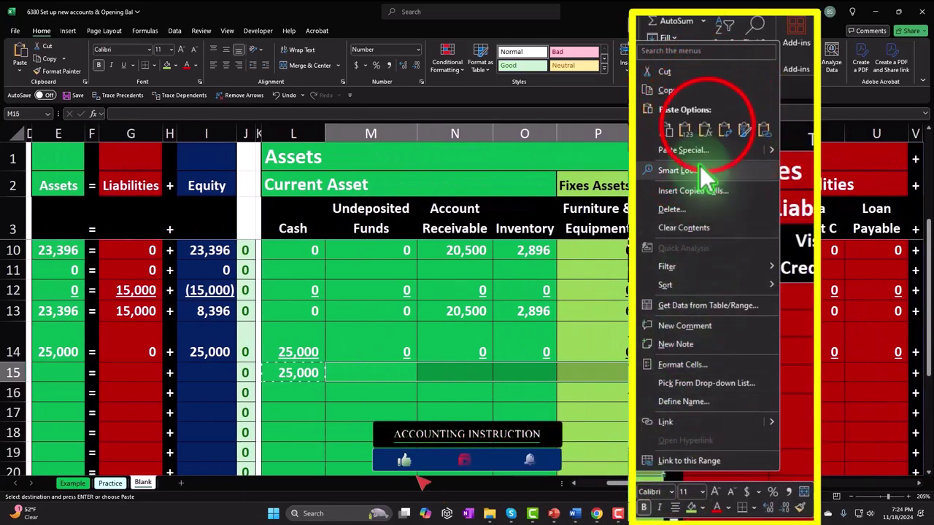
{"action": "left_click", "coordinate": [705, 130]}
{"action": "key", "text": "Down"}
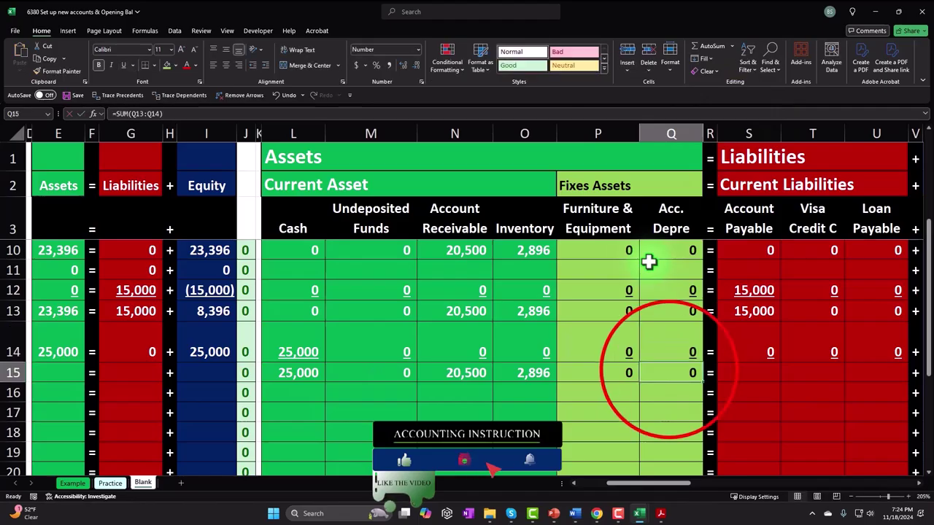
Copy the Acc. Depre sum in Q15 and paste only its formula into liabilities S15:U15 and equity W15:AF15.
{"action": "key", "text": "ctrl+c"}
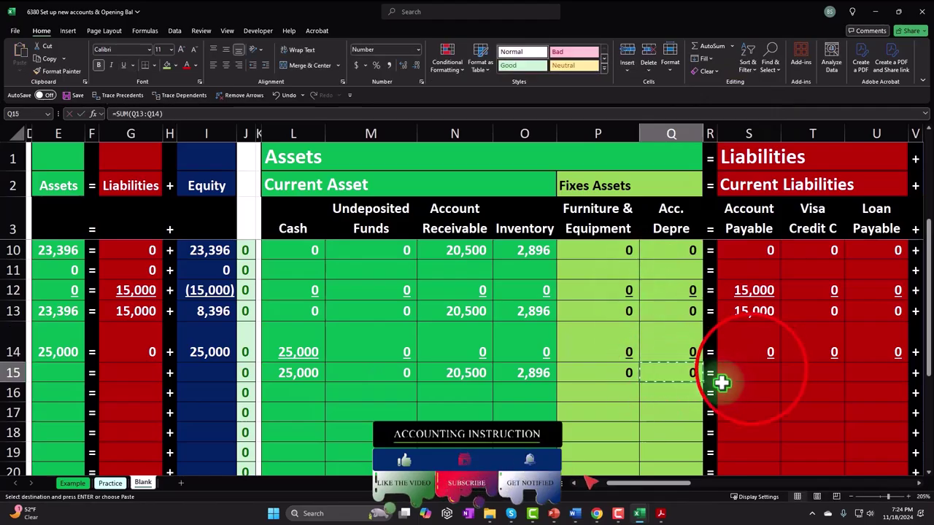
{"action": "left_click_drag", "start_coordinate": [751, 377], "coordinate": [875, 373]}
{"action": "scroll", "coordinate": [698, 354], "scroll_direction": "right", "scroll_amount": 3}
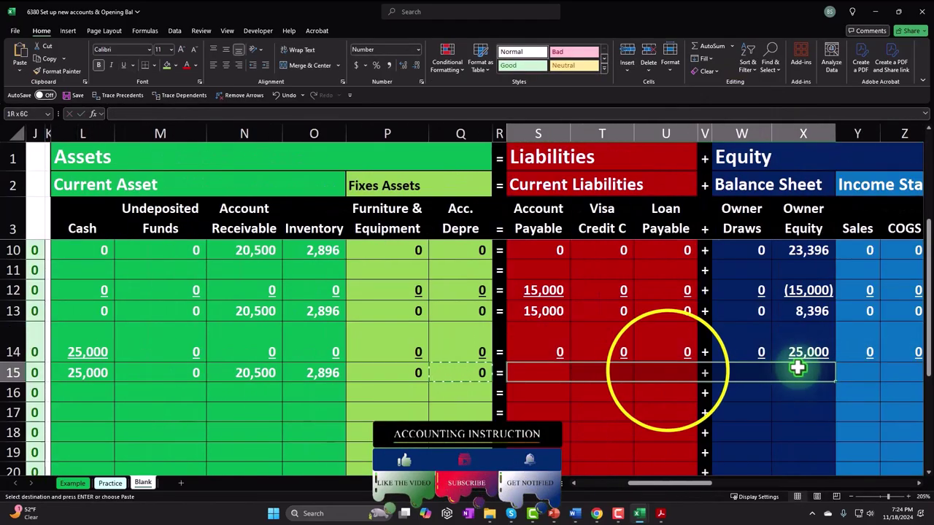
{"action": "right_click", "coordinate": [667, 370]}
{"action": "left_click", "coordinate": [721, 119]}
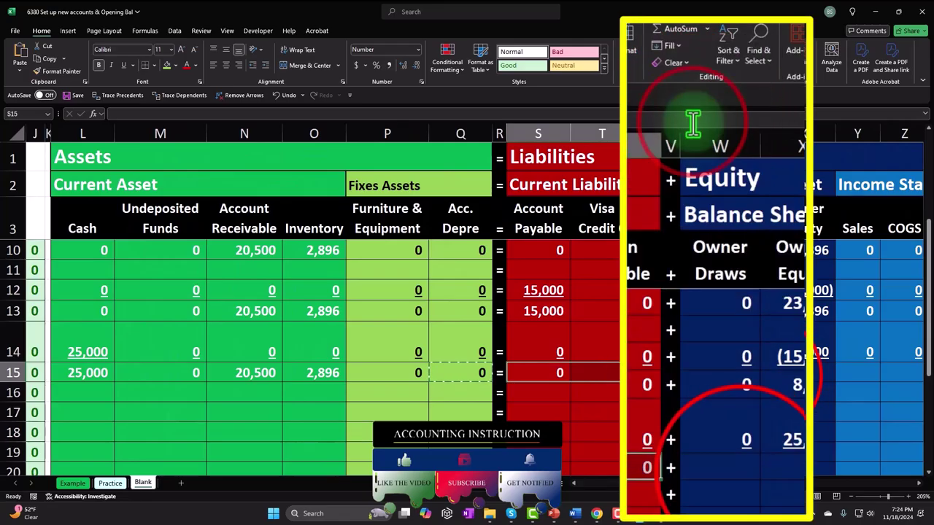
{"action": "left_click_drag", "start_coordinate": [738, 373], "coordinate": [863, 368]}
{"action": "right_click", "coordinate": [863, 368]}
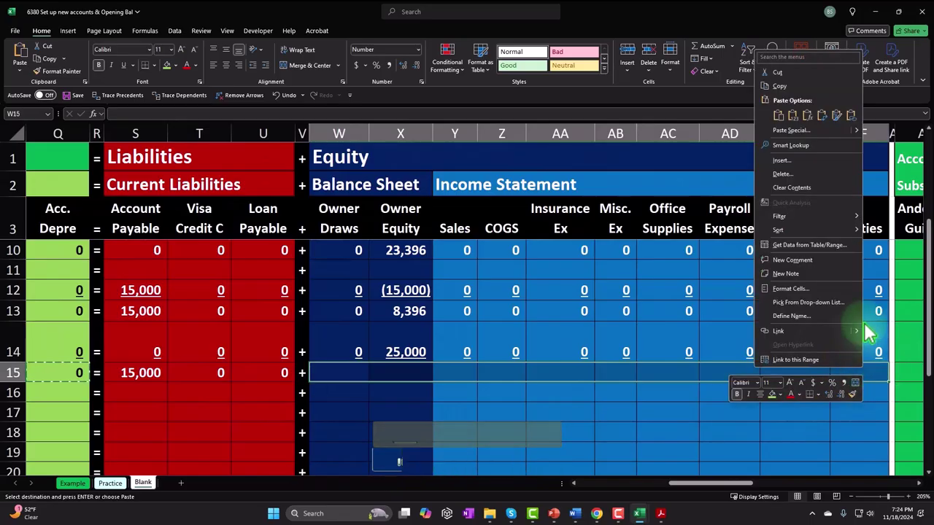
{"action": "left_click", "coordinate": [815, 126]}
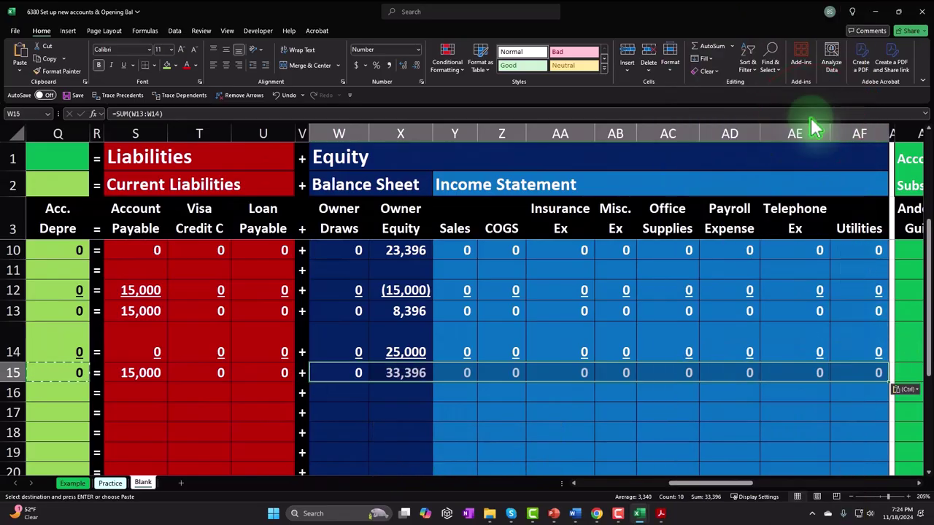
Copy the Assets, Liabilities and Equity sum formulas from E14, G14 and I14 down to row 15, and review the new balance.
{"action": "key", "text": "Home"}
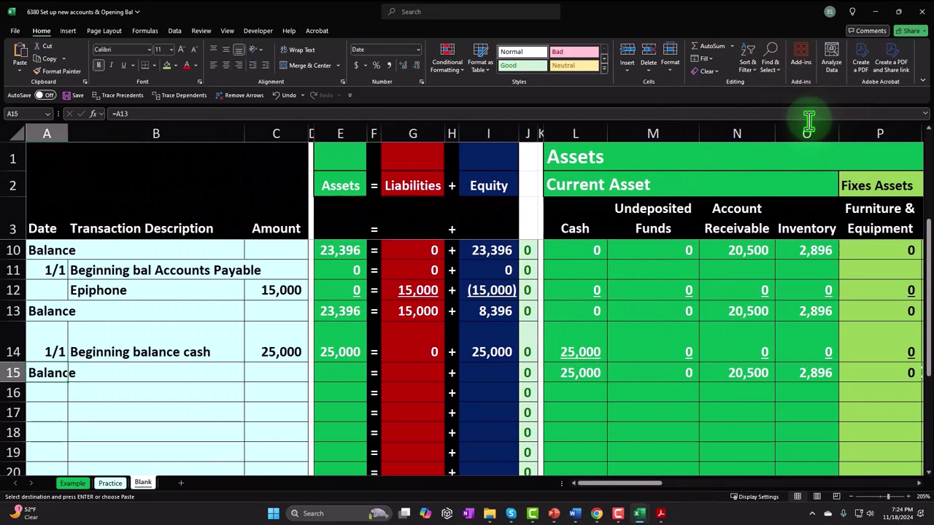
{"action": "left_click", "coordinate": [343, 353]}
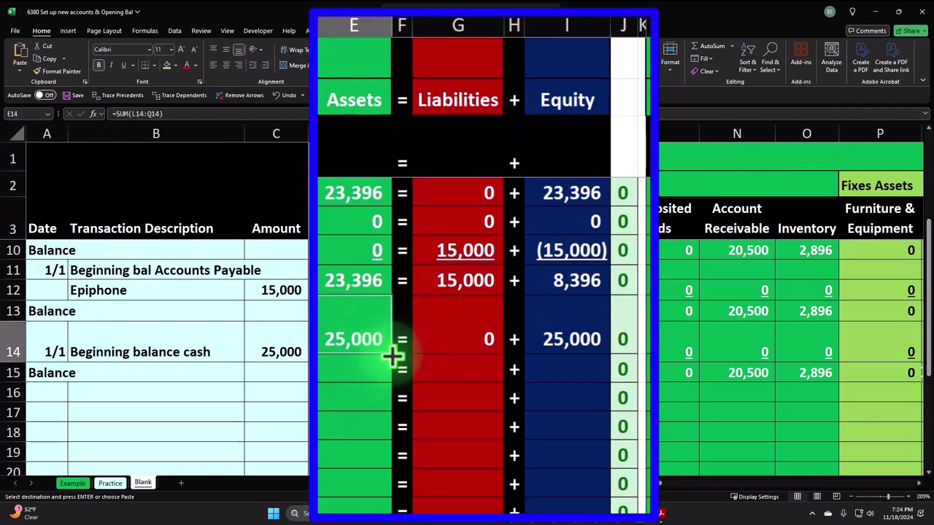
{"action": "left_click_drag", "start_coordinate": [393, 355], "coordinate": [394, 365]}
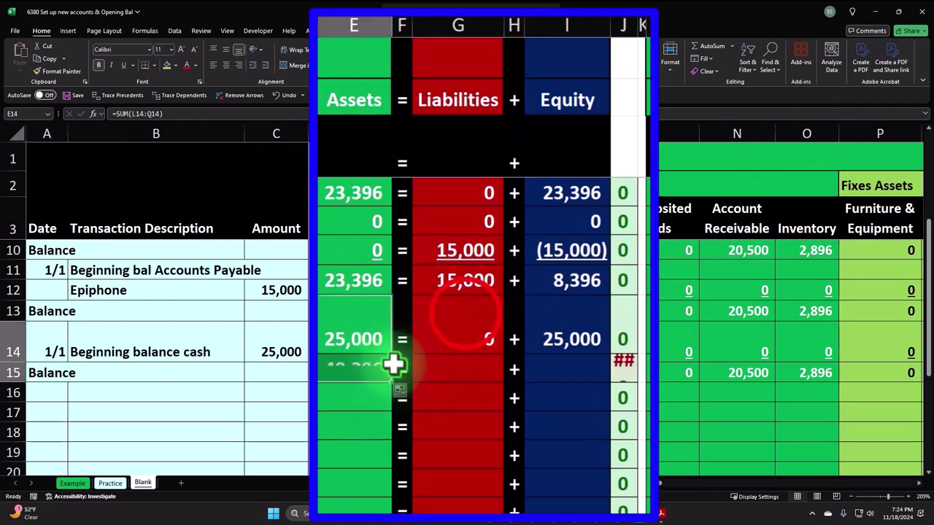
{"action": "left_click", "coordinate": [467, 317]}
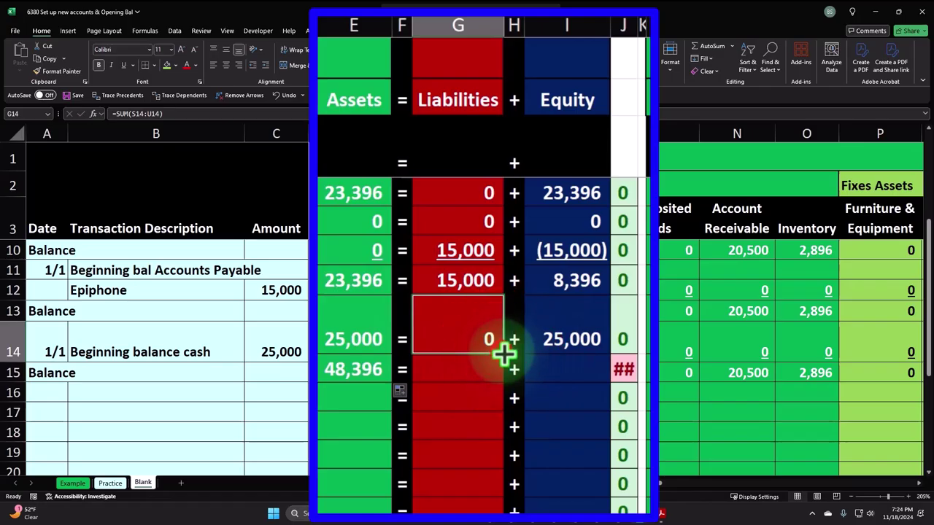
{"action": "left_click_drag", "start_coordinate": [503, 354], "coordinate": [504, 371]}
{"action": "left_click", "coordinate": [562, 346]}
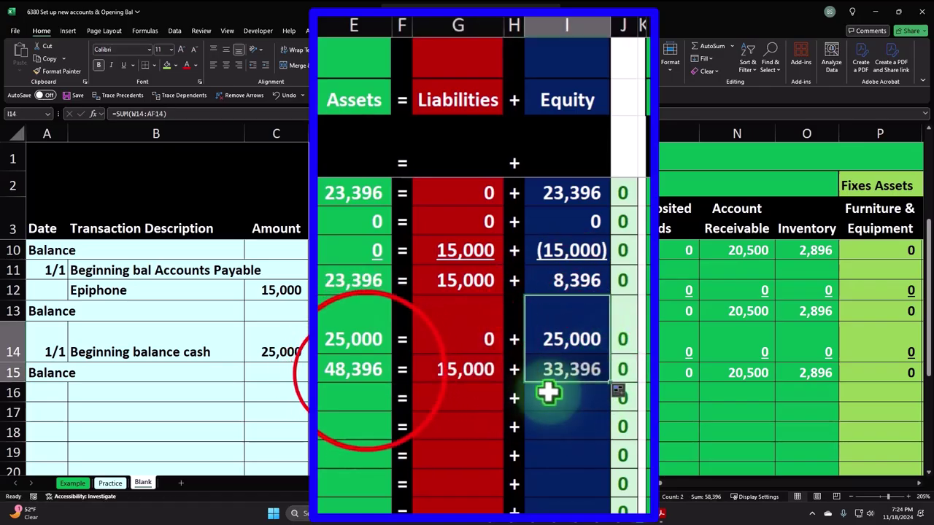
{"action": "left_click", "coordinate": [364, 370]}
{"action": "left_click_drag", "start_coordinate": [432, 363], "coordinate": [566, 370]}
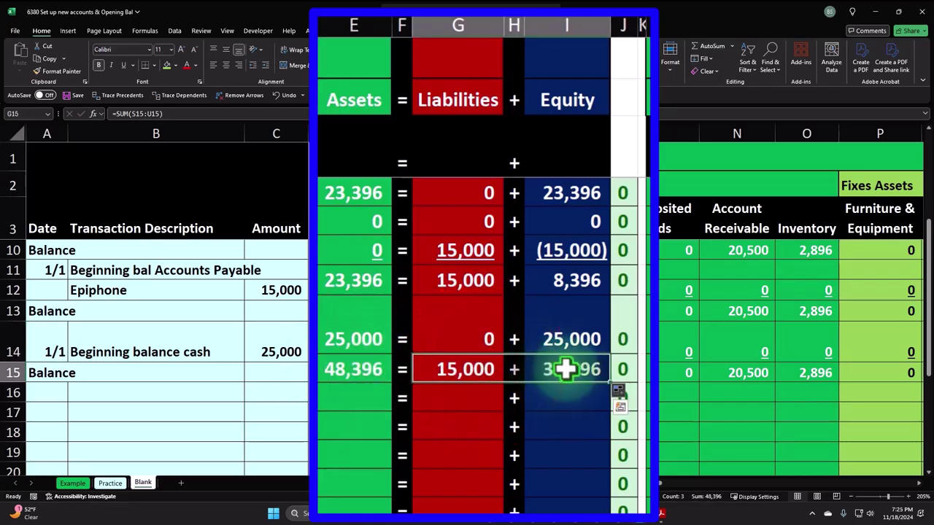
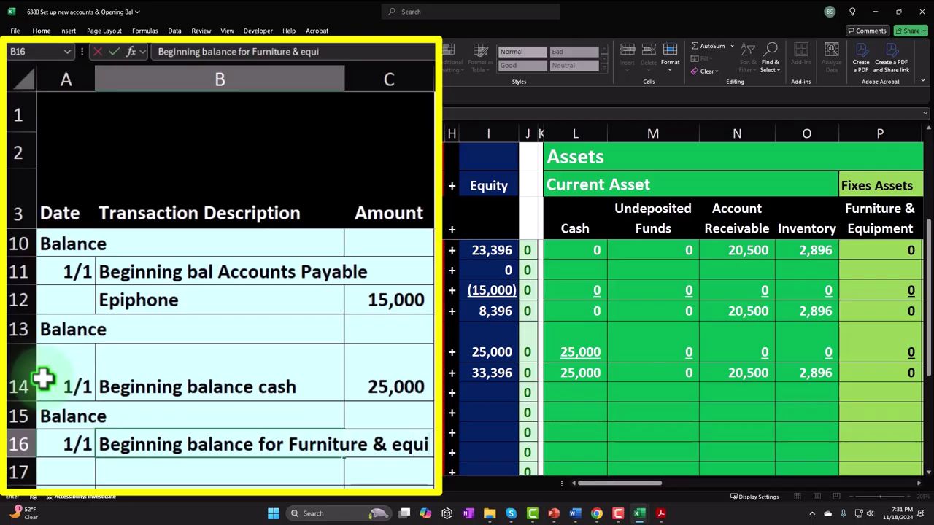
Complete the transaction description in B16 and shorten it to "Beginning bal for Furniture & equipment".
{"action": "key", "text": "Return"}
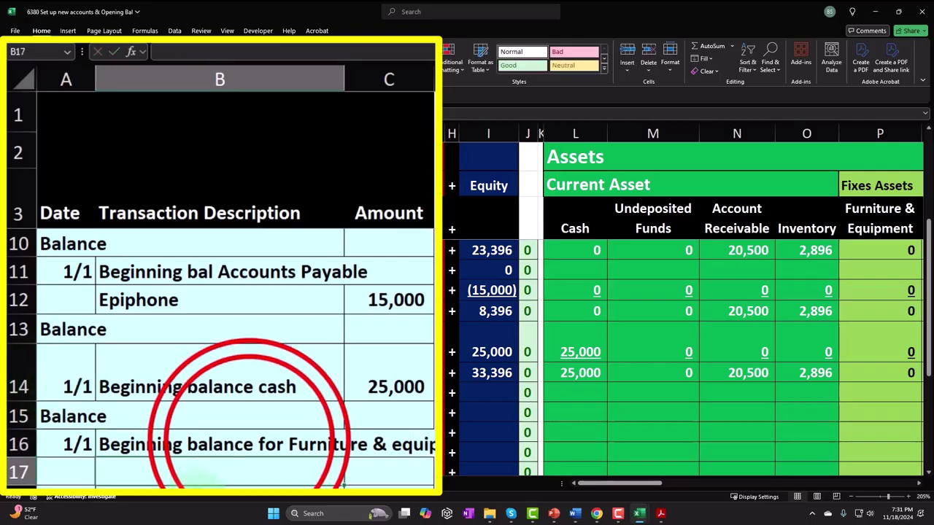
{"action": "left_click", "coordinate": [249, 438]}
{"action": "key", "text": "BackSpace"}
{"action": "key", "text": "BackSpace"}
{"action": "key", "text": "BackSpace"}
{"action": "key", "text": "BackSpace"}
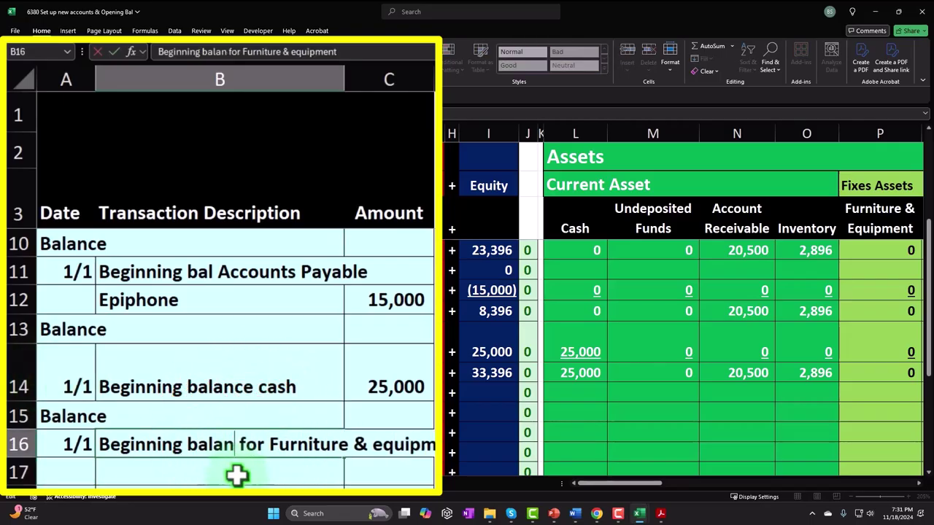
{"action": "key", "text": "Return"}
{"action": "key", "text": "Up"}
{"action": "key", "text": "Right"}
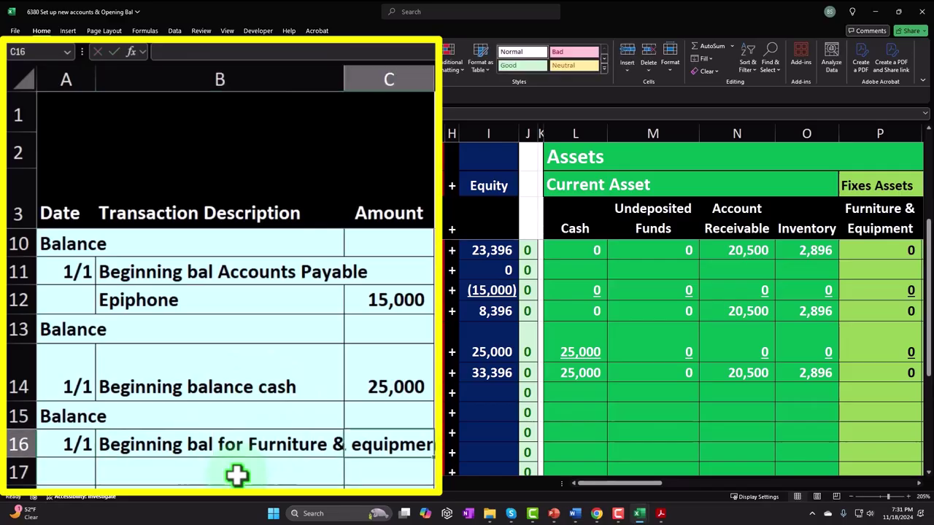
Widen column B for the long description and enter 75,000 as the furniture and equipment amount in C16.
{"action": "left_click", "coordinate": [362, 71]}
{"action": "left_click_drag", "start_coordinate": [343, 77], "coordinate": [381, 68]}
{"action": "left_click", "coordinate": [430, 438]}
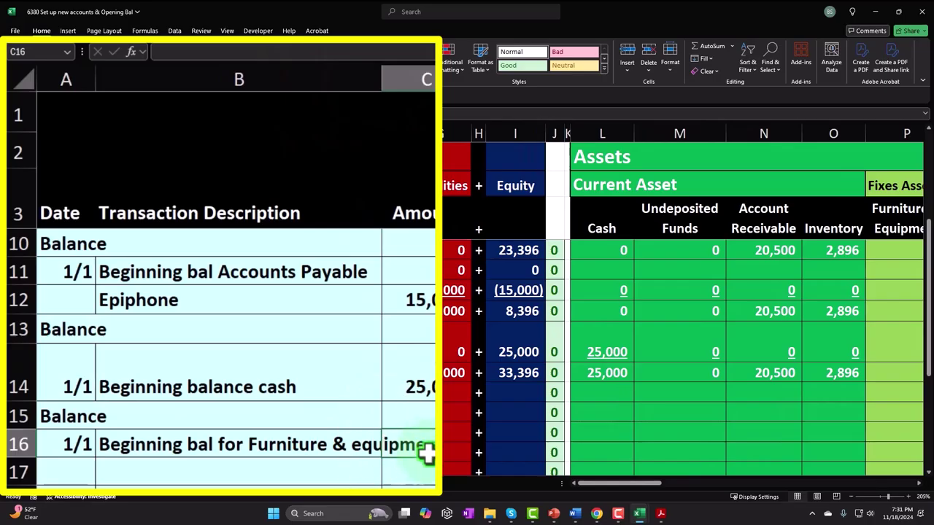
{"action": "type", "text": "75"}
{"action": "key", "text": "Return"}
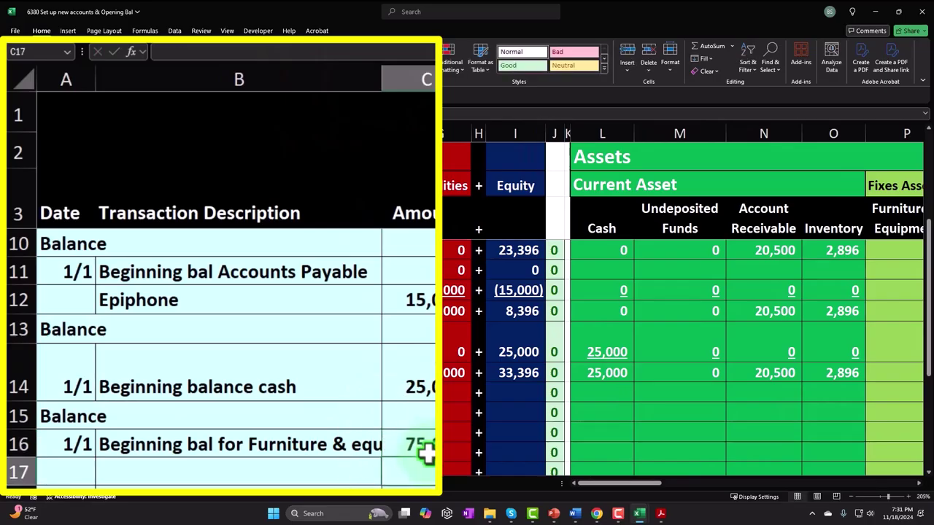
Link Furniture & Equipment in P16 to the amount with the formula =C16.
{"action": "key", "text": "Right"}
{"action": "key", "text": "Right"}
{"action": "key", "text": "Right"}
{"action": "key", "text": "Right"}
{"action": "key", "text": "Right"}
{"action": "key", "text": "Right"}
{"action": "key", "text": "Up"}
{"action": "key", "text": "Right"}
{"action": "key", "text": "Right"}
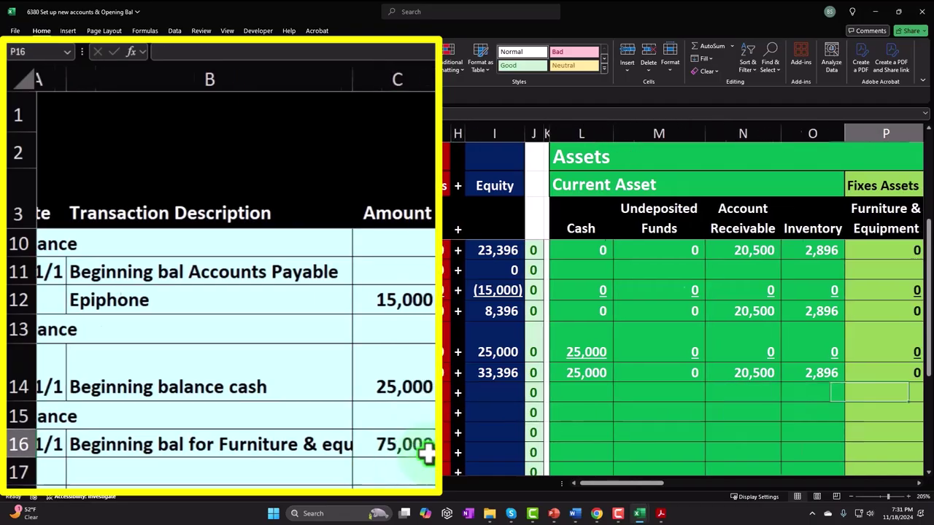
{"action": "type", "text": "="}
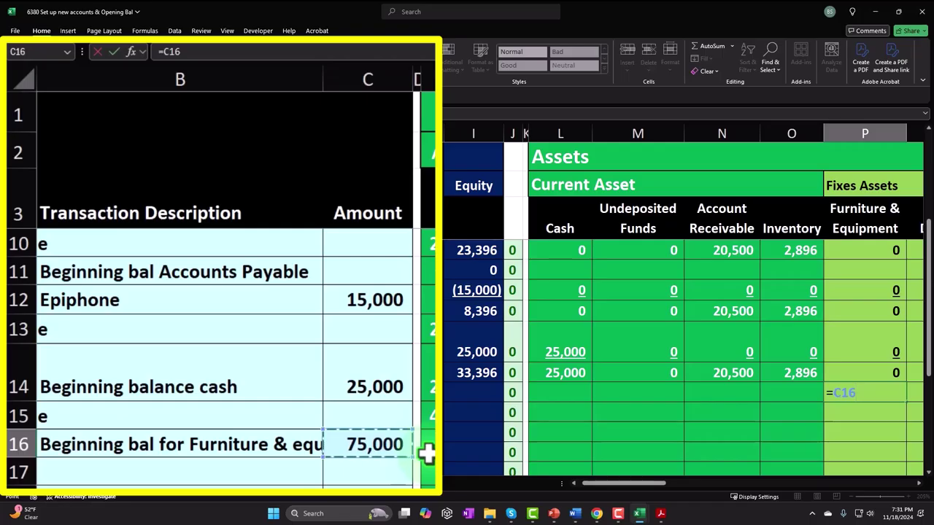
{"action": "key", "text": "Return"}
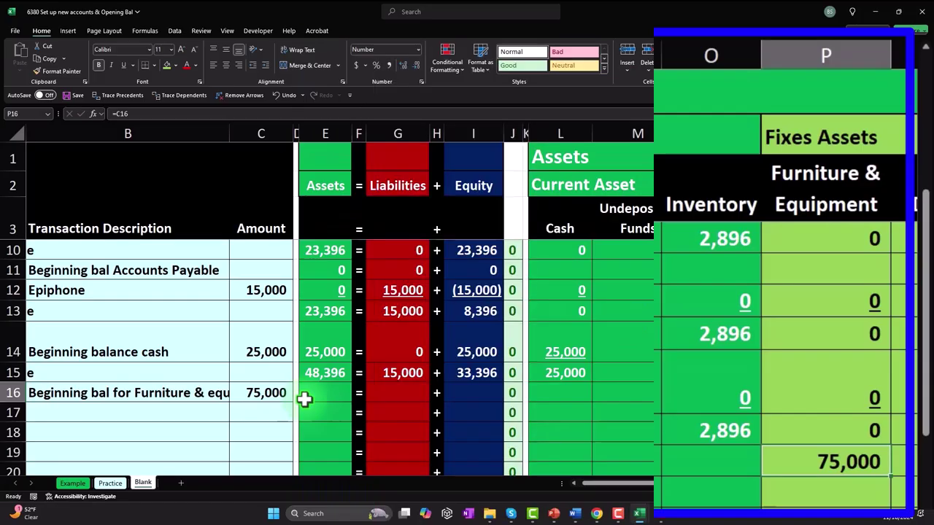
Link Owner Equity in X16 to the transaction amount with the formula =C16.
{"action": "key", "text": "Right"}
{"action": "key", "text": "Right"}
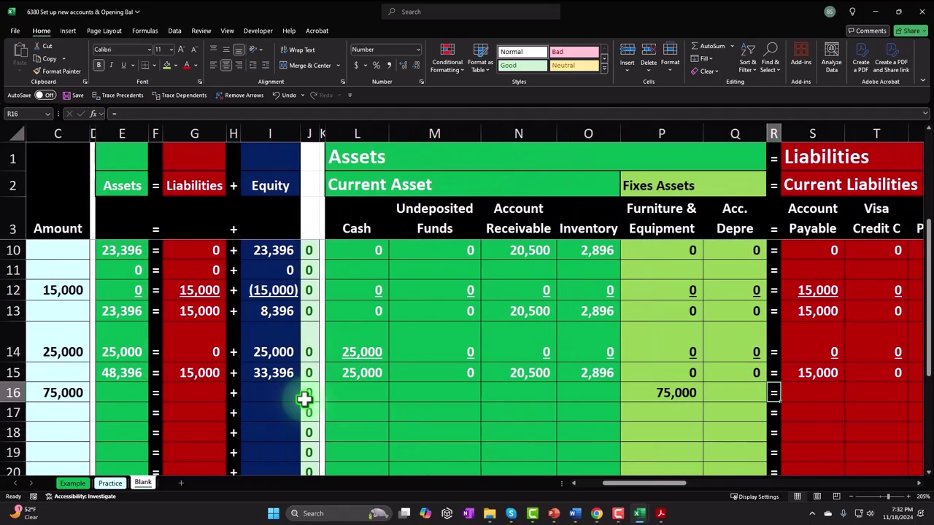
{"action": "key", "text": "Right"}
{"action": "key", "text": "Right"}
{"action": "key", "text": "Right"}
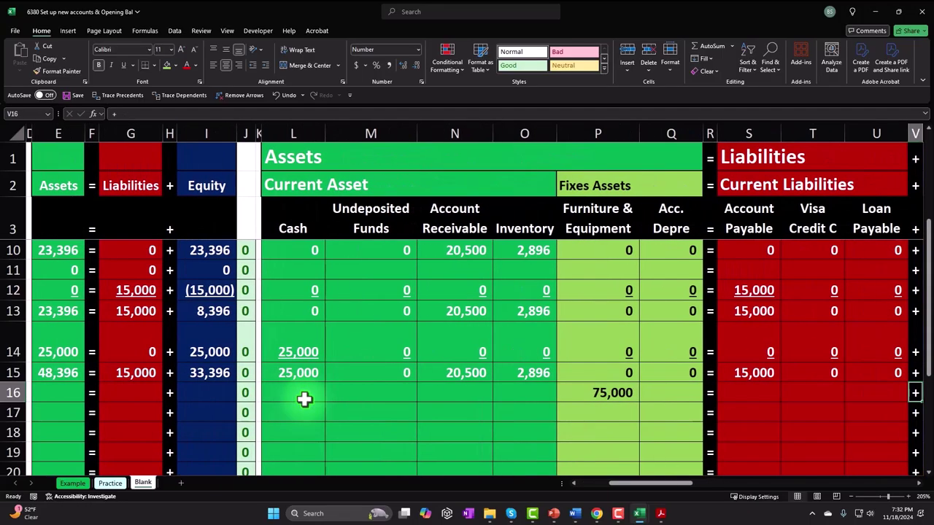
{"action": "key", "text": "Right"}
{"action": "key", "text": "Right"}
{"action": "key", "text": "Right"}
{"action": "key", "text": "Left"}
{"action": "type", "text": "="}
{"action": "key", "text": "Left"}
{"action": "key", "text": "Left"}
{"action": "key", "text": "Left"}
{"action": "key", "text": "Left"}
{"action": "key", "text": "Left"}
{"action": "key", "text": "Left"}
{"action": "key", "text": "Left"}
{"action": "key", "text": "Left"}
{"action": "key", "text": "Left"}
{"action": "key", "text": "Left"}
{"action": "key", "text": "Left"}
{"action": "key", "text": "Left"}
{"action": "key", "text": "Left"}
{"action": "key", "text": "Left"}
{"action": "key", "text": "Left"}
{"action": "key", "text": "Left"}
{"action": "key", "text": "Left"}
{"action": "key", "text": "Left"}
{"action": "key", "text": "Left"}
{"action": "key", "text": "Left"}
{"action": "key", "text": "Right"}
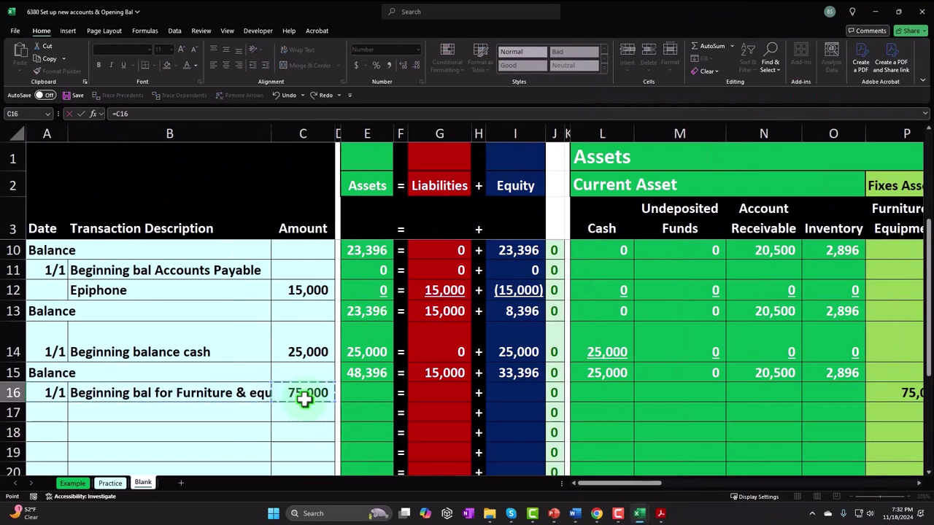
{"action": "key", "text": "Return"}
Copy the Assets, Liabilities and Equity sum formulas from E15, G15 and I15 down to row 16.
{"action": "key", "text": "Left"}
{"action": "key", "text": "Left"}
{"action": "key", "text": "Left"}
{"action": "key", "text": "Left"}
{"action": "key", "text": "Left"}
{"action": "key", "text": "Left"}
{"action": "key", "text": "Left"}
{"action": "key", "text": "Left"}
{"action": "key", "text": "Left"}
{"action": "key", "text": "Left"}
{"action": "key", "text": "Left"}
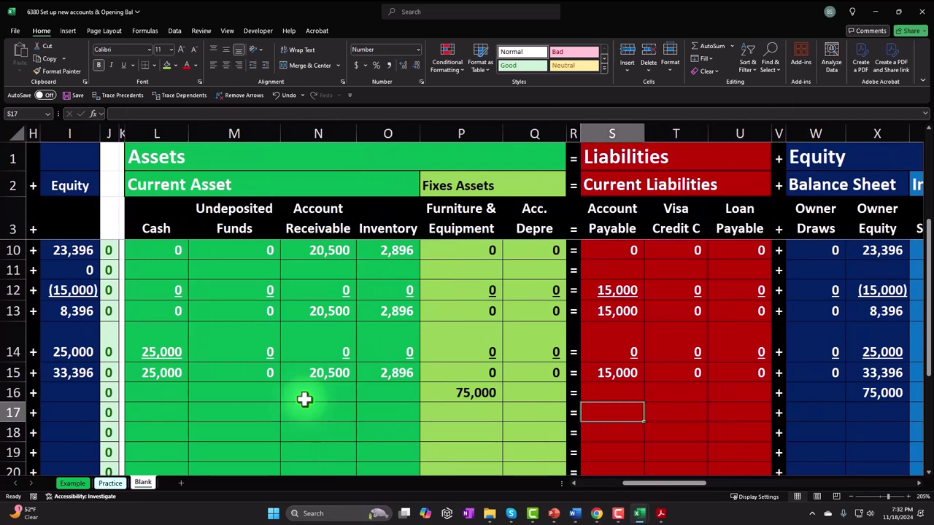
{"action": "key", "text": "Home"}
{"action": "left_click", "coordinate": [372, 372]}
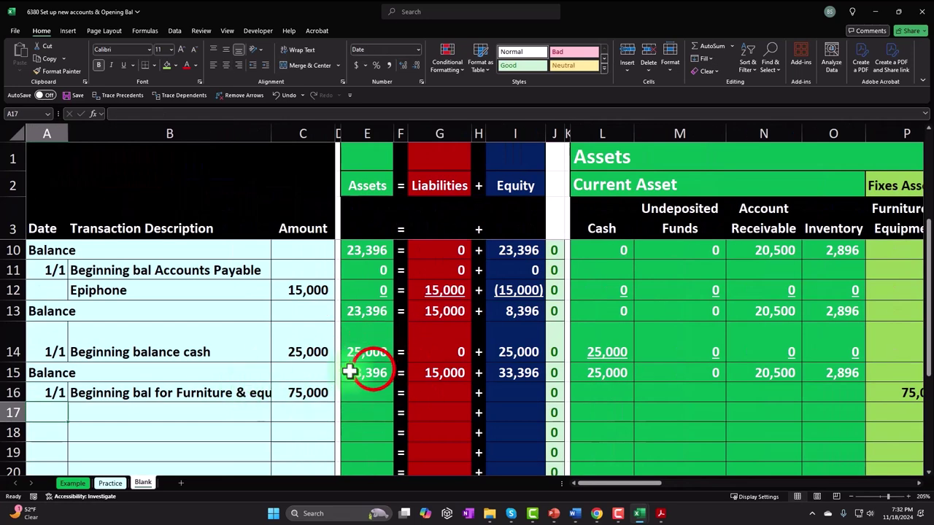
{"action": "left_click_drag", "start_coordinate": [392, 380], "coordinate": [368, 408]}
{"action": "left_click", "coordinate": [442, 368]}
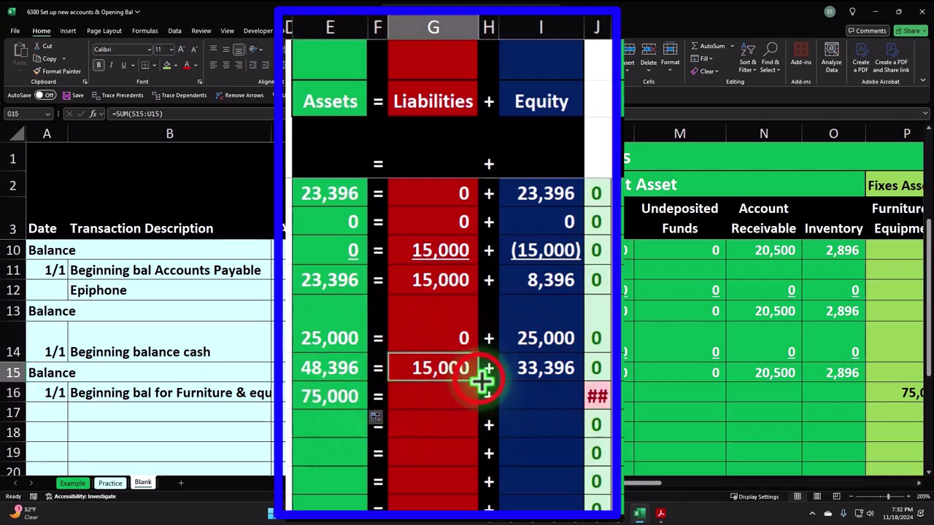
{"action": "left_click_drag", "start_coordinate": [479, 399], "coordinate": [482, 398]}
{"action": "left_click", "coordinate": [540, 368]}
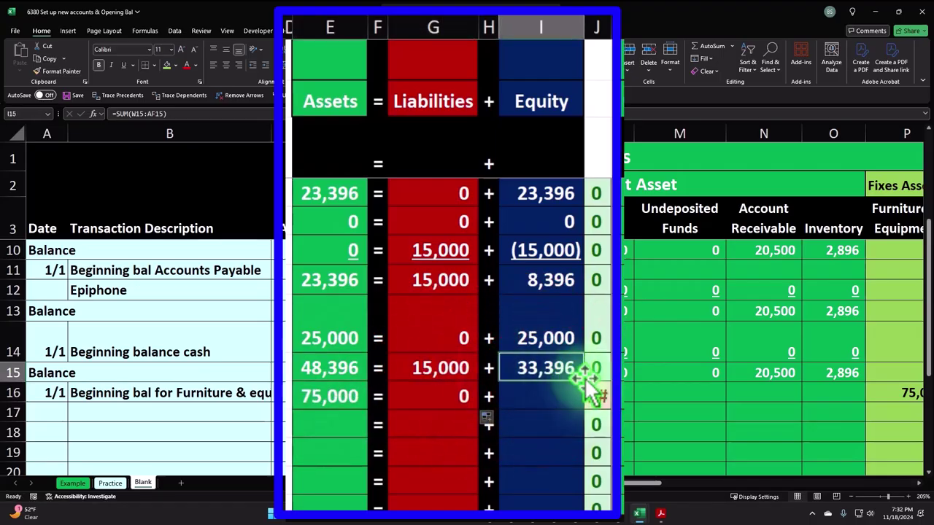
{"action": "left_click_drag", "start_coordinate": [584, 380], "coordinate": [587, 396]}
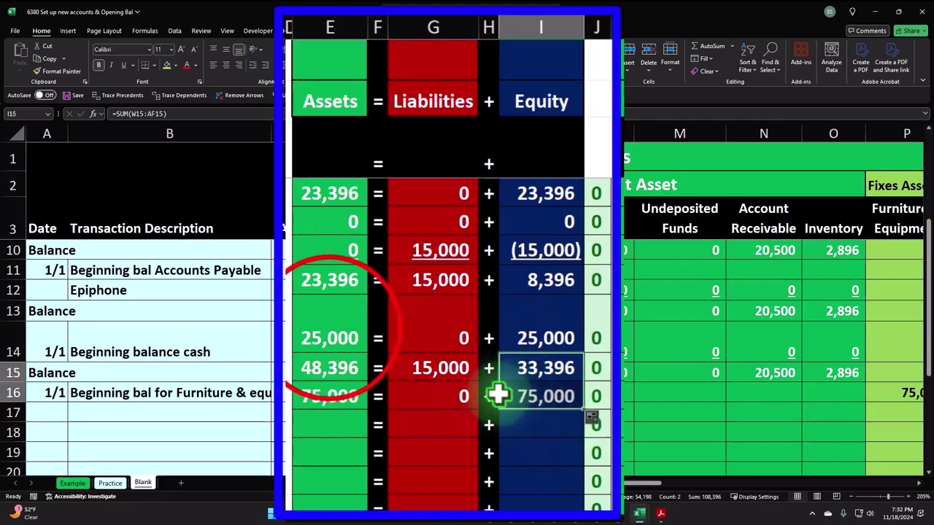
Underline the Assets, Liabilities and Equity totals of the cash entry in E14, G14 and I14.
{"action": "left_click", "coordinate": [350, 334]}
{"action": "left_click", "coordinate": [441, 337], "text": "ctrl"}
{"action": "left_click", "coordinate": [538, 319], "text": "ctrl"}
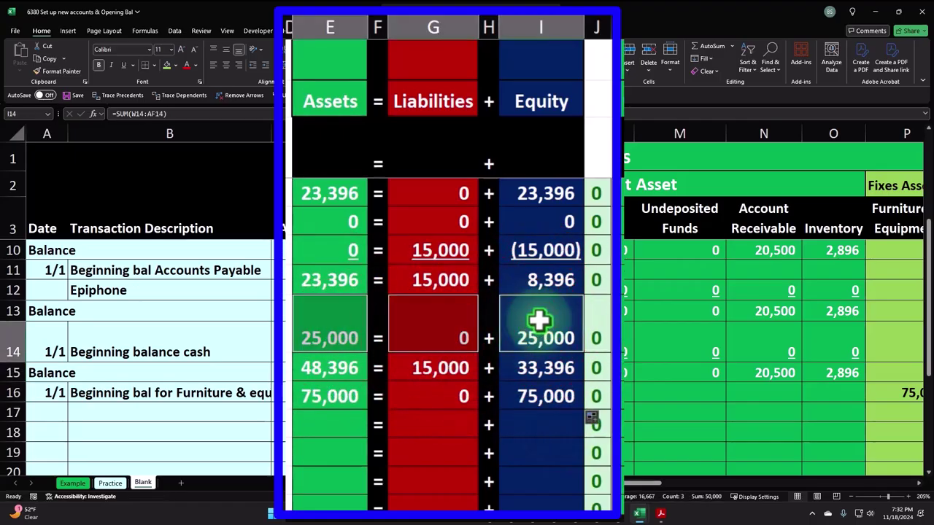
{"action": "left_click", "coordinate": [124, 66]}
Enter 0 in the unaffected row 16 asset cells L16:O16 and Q16, and in liabilities S16:U16.
{"action": "left_click", "coordinate": [450, 392]}
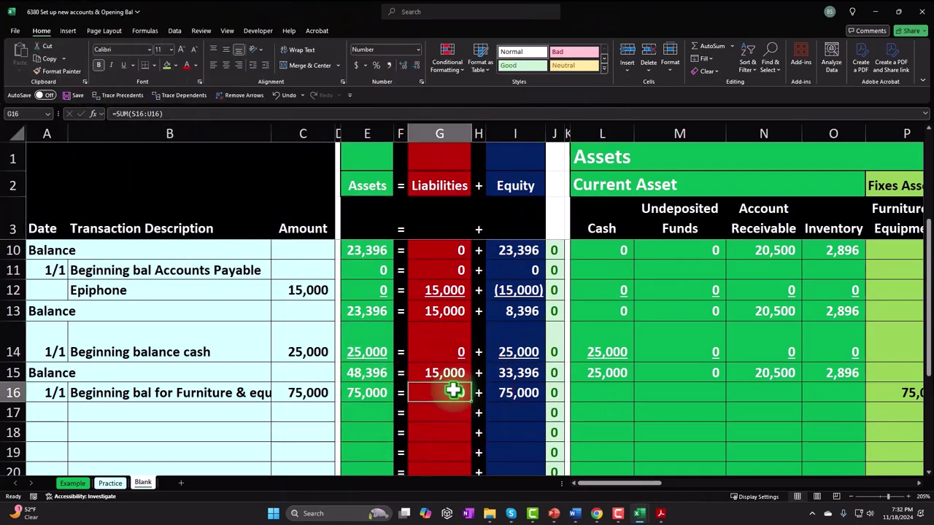
{"action": "key", "text": "Tab"}
{"action": "key", "text": "Tab"}
{"action": "key", "text": "Tab"}
{"action": "key", "text": "Tab"}
{"action": "key", "text": "Tab"}
{"action": "type", "text": "0"}
{"action": "key", "text": "Tab"}
{"action": "type", "text": "0"}
{"action": "key", "text": "Tab"}
{"action": "type", "text": "0"}
{"action": "key", "text": "Tab"}
{"action": "type", "text": "0"}
{"action": "key", "text": "Tab"}
{"action": "key", "text": "Tab"}
{"action": "type", "text": "0"}
{"action": "key", "text": "Tab"}
{"action": "key", "text": "Tab"}
{"action": "type", "text": "0"}
{"action": "key", "text": "Tab"}
{"action": "type", "text": "0"}
{"action": "key", "text": "Tab"}
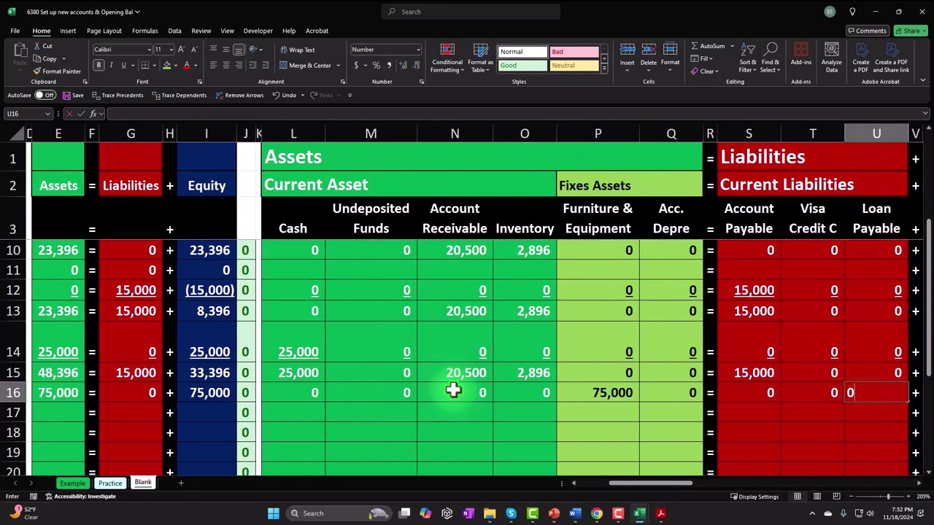
{"action": "type", "text": "0"}
{"action": "key", "text": "Tab"}
Enter 0 for Owner Draws in W16 and for the income statement accounts in Y16:AF16.
{"action": "key", "text": "Tab"}
{"action": "type", "text": "0"}
{"action": "key", "text": "Tab"}
{"action": "key", "text": "Tab"}
{"action": "type", "text": "0"}
{"action": "key", "text": "Tab"}
{"action": "type", "text": "0"}
{"action": "key", "text": "Tab"}
{"action": "type", "text": "0"}
{"action": "key", "text": "Tab"}
{"action": "type", "text": "0"}
{"action": "key", "text": "Tab"}
{"action": "type", "text": "0"}
{"action": "key", "text": "Tab"}
{"action": "type", "text": "0"}
{"action": "key", "text": "Tab"}
{"action": "type", "text": "0"}
{"action": "key", "text": "Tab"}
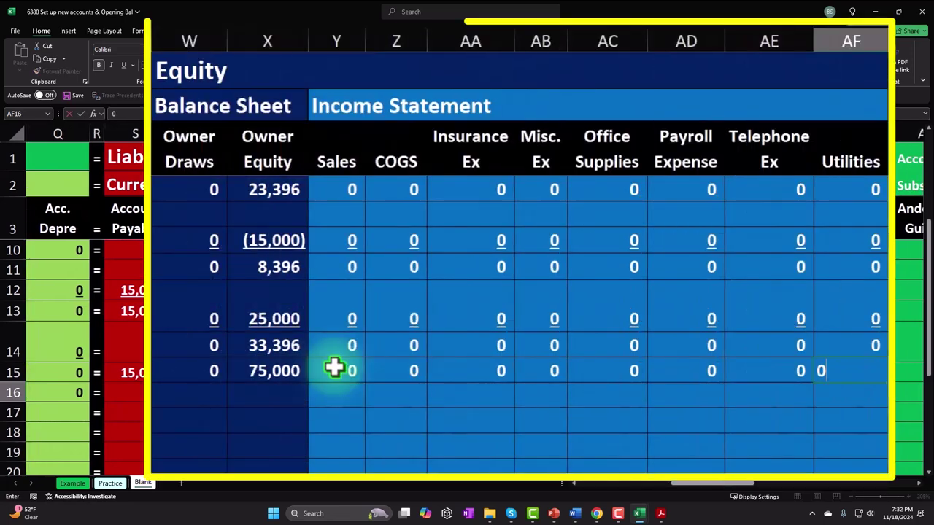
Underline the row 16 account values in equity W16:AF16, liabilities S16:U16 and assets L16:Q16.
{"action": "left_click_drag", "start_coordinate": [211, 370], "coordinate": [844, 393]}
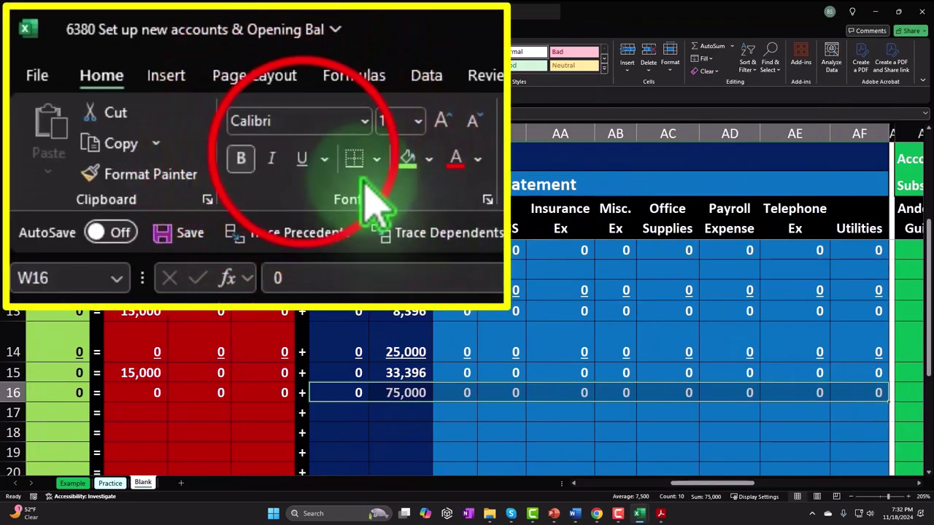
{"action": "left_click_drag", "start_coordinate": [237, 390], "coordinate": [143, 399]}
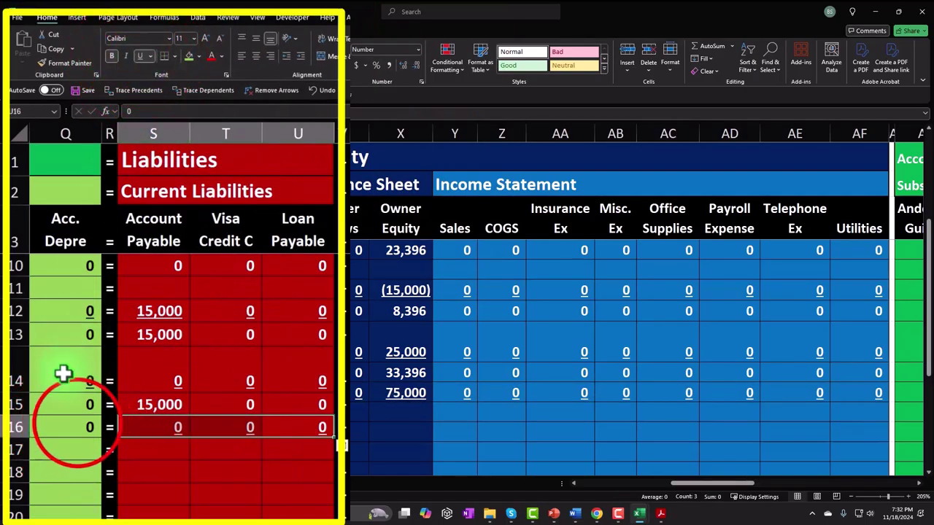
{"action": "left_click_drag", "start_coordinate": [77, 423], "coordinate": [576, 393]}
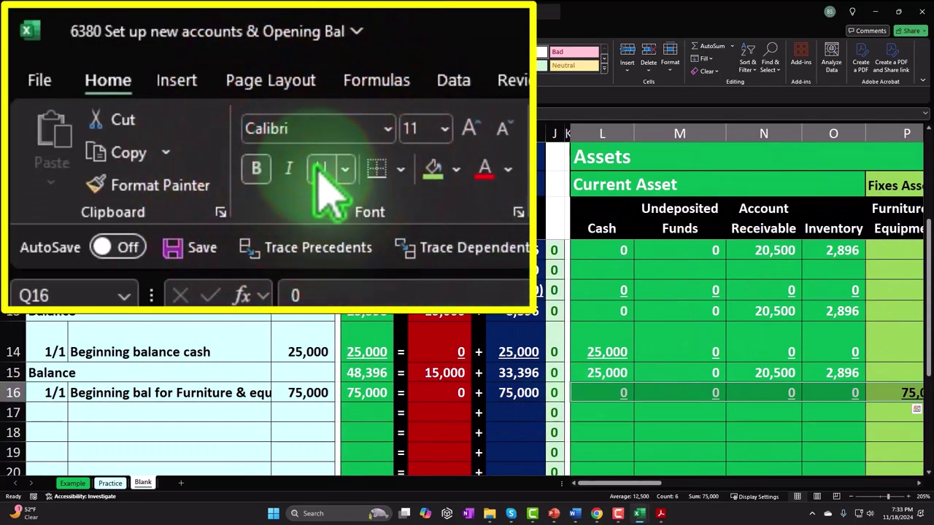
Enter the label "Balance" in A17.
{"action": "key", "text": "Left"}
{"action": "key", "text": "Left"}
{"action": "key", "text": "Left"}
{"action": "key", "text": "Left"}
{"action": "key", "text": "Left"}
{"action": "key", "text": "Left"}
{"action": "key", "text": "Left"}
{"action": "key", "text": "Left"}
{"action": "key", "text": "Left"}
{"action": "key", "text": "Left"}
{"action": "key", "text": "Left"}
{"action": "key", "text": "Left"}
{"action": "key", "text": "Left"}
{"action": "key", "text": "Left"}
{"action": "key", "text": "Left"}
{"action": "key", "text": "Left"}
{"action": "key", "text": "Down"}
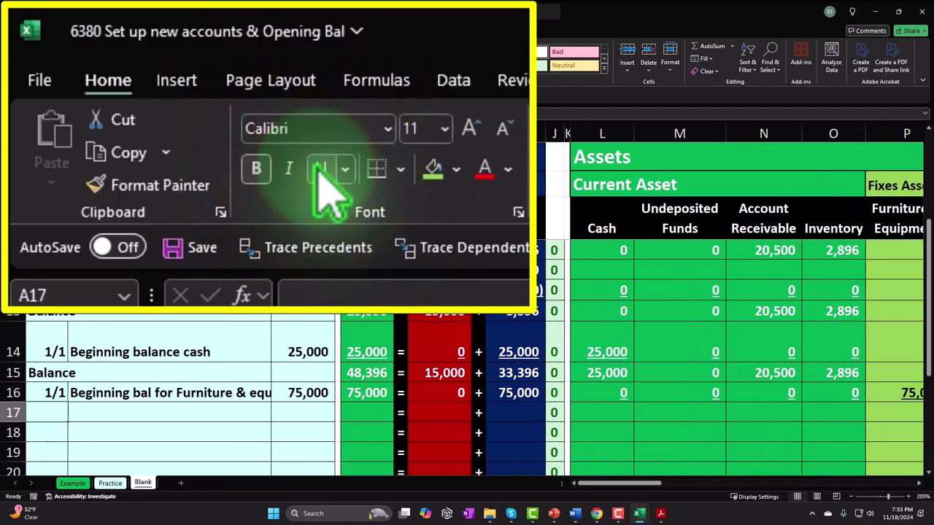
{"action": "type", "text": "="}
{"action": "key", "text": "Return"}
Enter a sum of L15:L16 as the new Cash balance in L17.
{"action": "key", "text": "Right"}
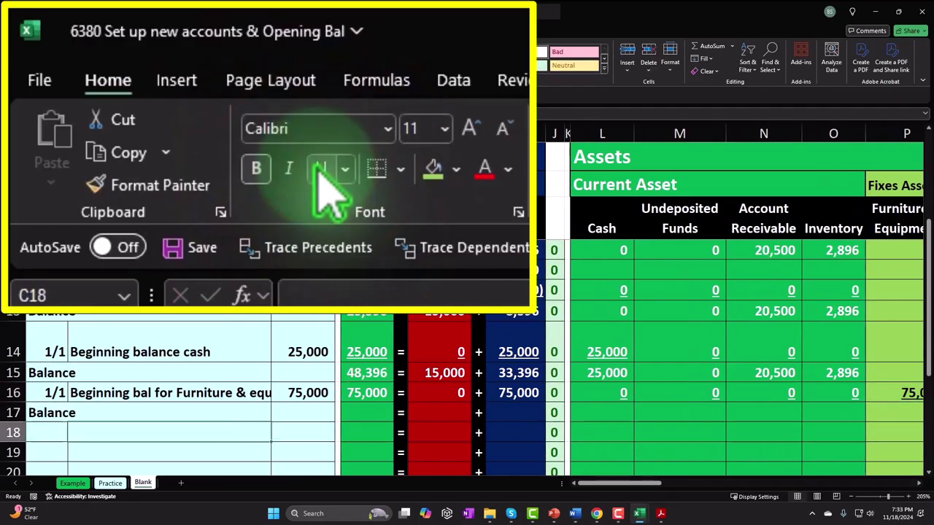
{"action": "key", "text": "Up"}
{"action": "key", "text": "Right"}
{"action": "key", "text": "Right"}
{"action": "key", "text": "Right"}
{"action": "key", "text": "Right"}
{"action": "key", "text": "Right"}
{"action": "key", "text": "Right"}
{"action": "key", "text": "Right"}
{"action": "key", "text": "Right"}
{"action": "key", "text": "Right"}
{"action": "key", "text": "Right"}
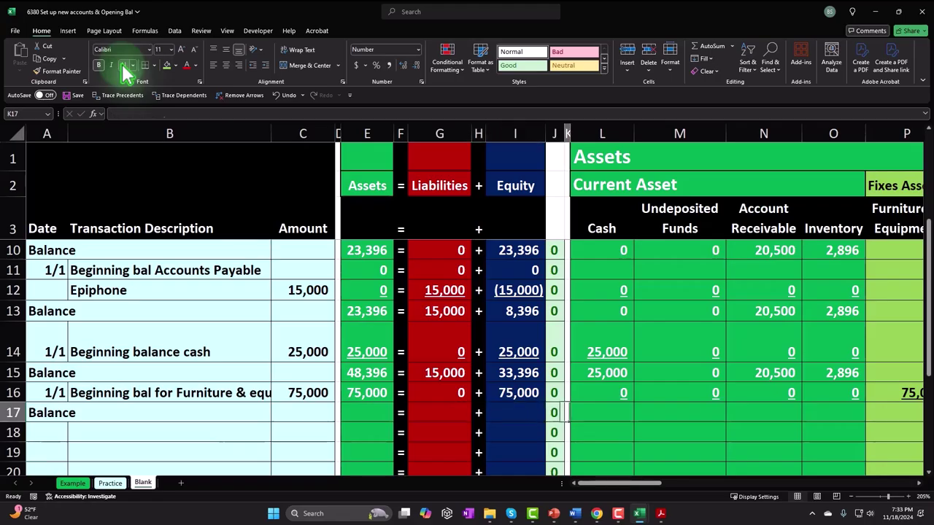
{"action": "type", "text": "=sum("}
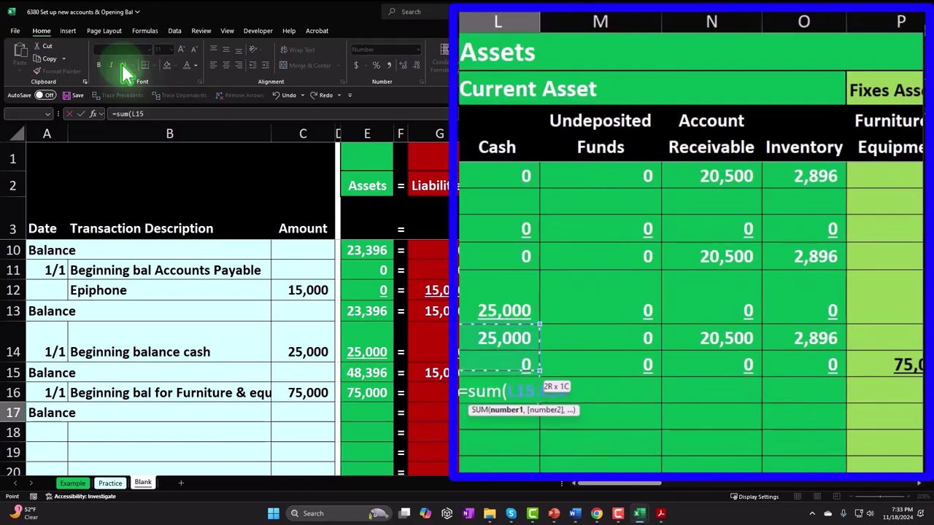
{"action": "key", "text": "Return"}
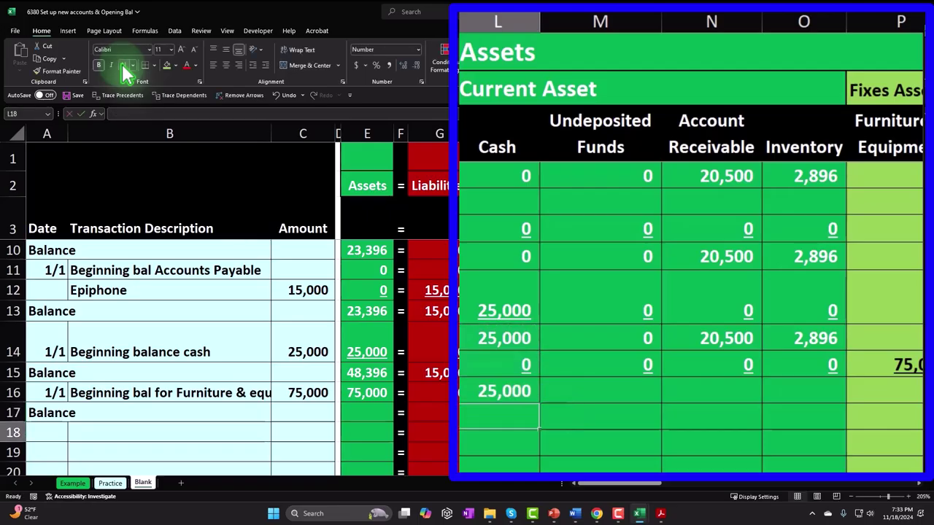
Copy the Cash sum in L17 and paste only its formula into M17:Q17.
{"action": "left_click", "coordinate": [508, 385]}
{"action": "key", "text": "ctrl+c"}
{"action": "left_click_drag", "start_coordinate": [564, 381], "coordinate": [477, 413]}
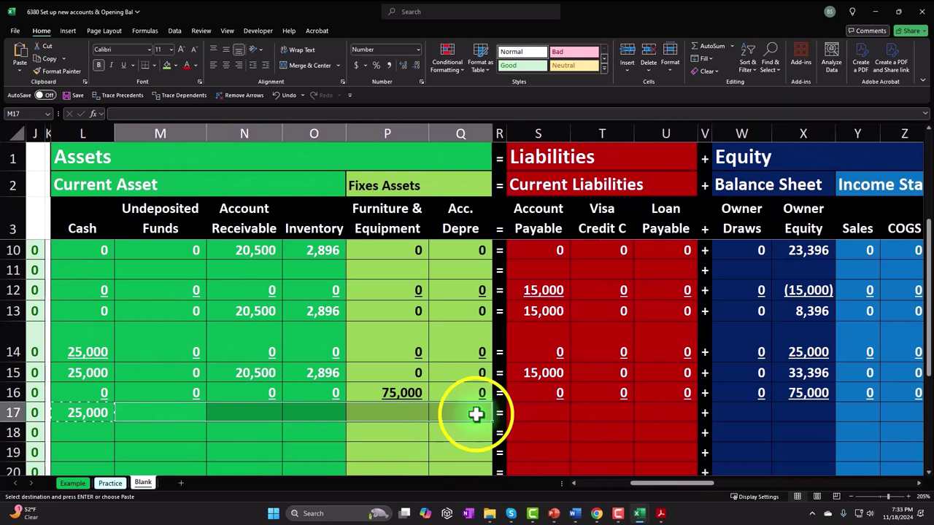
{"action": "right_click", "coordinate": [476, 413]}
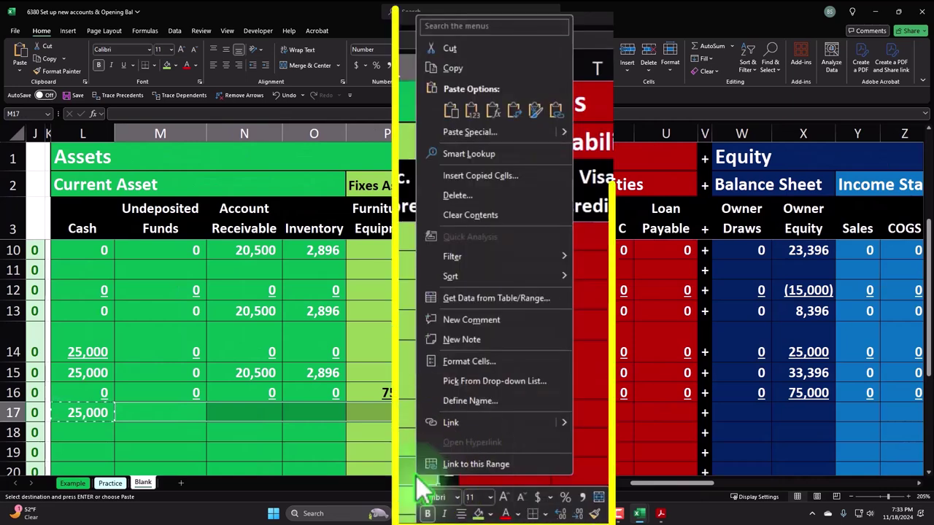
{"action": "left_click", "coordinate": [492, 111]}
Paste only the copied Cash sum formula into the liabilities S17:U17 and the equity accounts W17:AF17.
{"action": "left_click", "coordinate": [551, 413]}
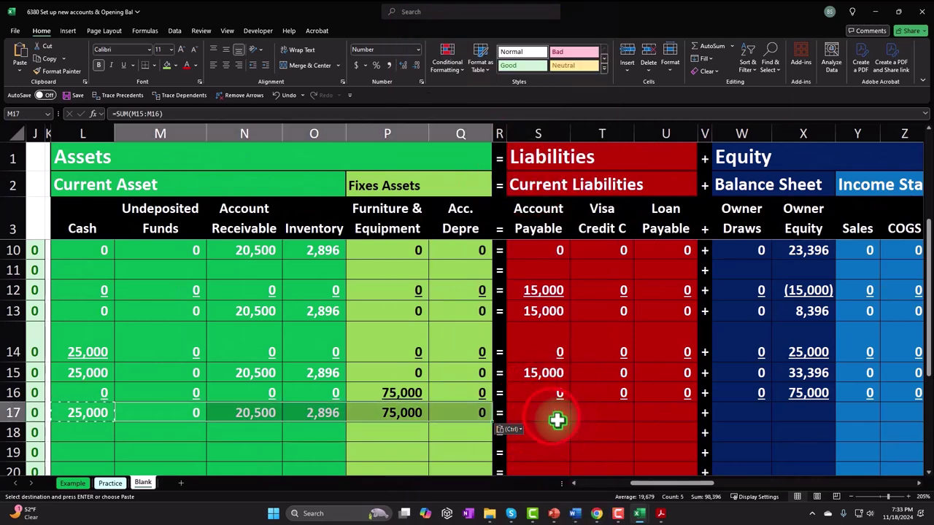
{"action": "left_click_drag", "start_coordinate": [552, 415], "coordinate": [652, 415]}
{"action": "right_click", "coordinate": [598, 417]}
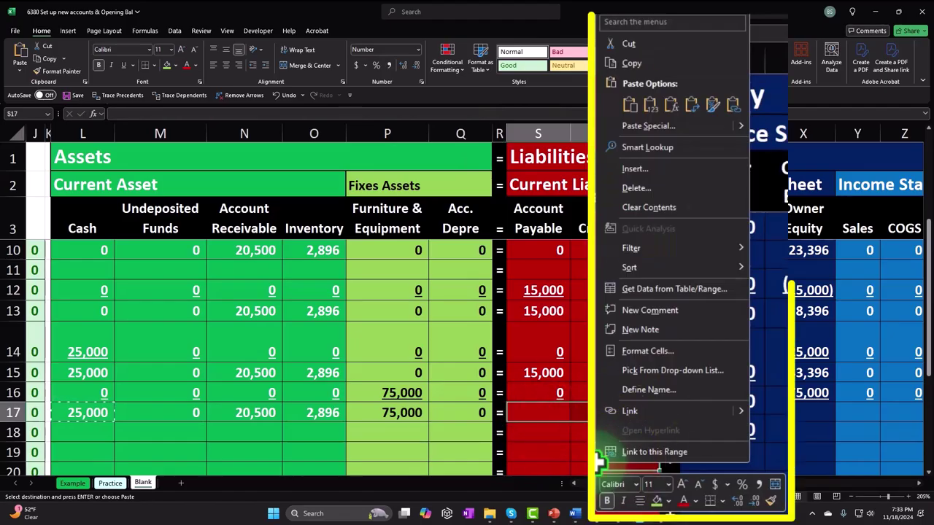
{"action": "left_click", "coordinate": [671, 105]}
{"action": "left_click_drag", "start_coordinate": [744, 413], "coordinate": [860, 413]}
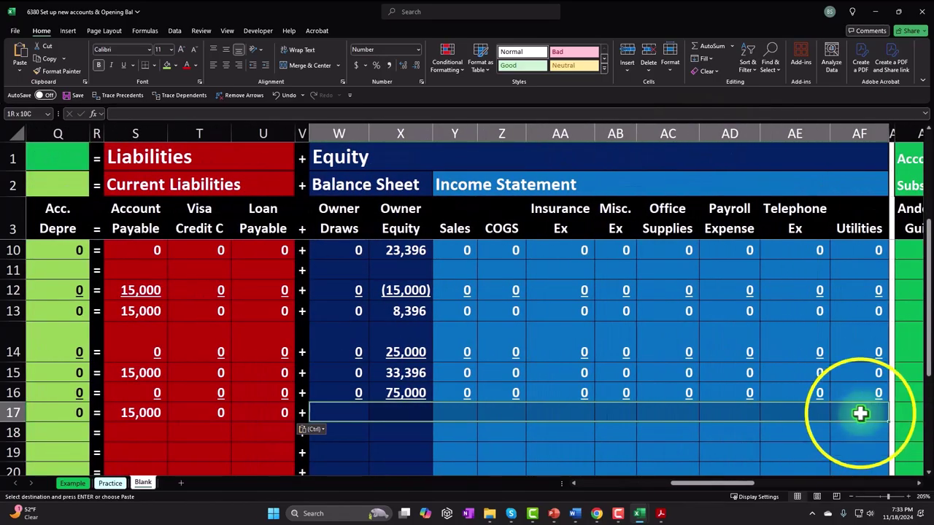
{"action": "right_click", "coordinate": [860, 412]}
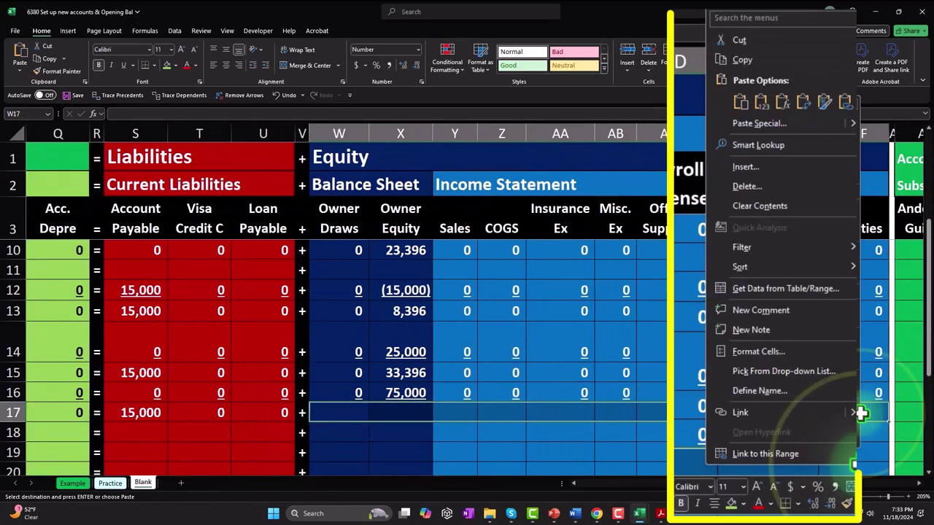
{"action": "left_click", "coordinate": [782, 104]}
Fill the Assets, Liabilities and Equity total formulas from E16, G16 and I16 down into row 17.
{"action": "key", "text": "Home"}
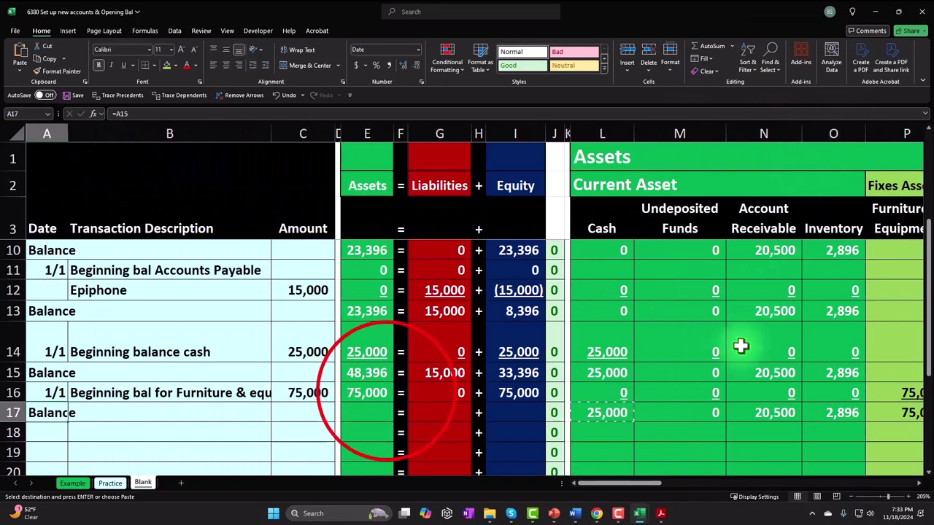
{"action": "left_click", "coordinate": [379, 392]}
{"action": "left_click_drag", "start_coordinate": [422, 413], "coordinate": [421, 431]}
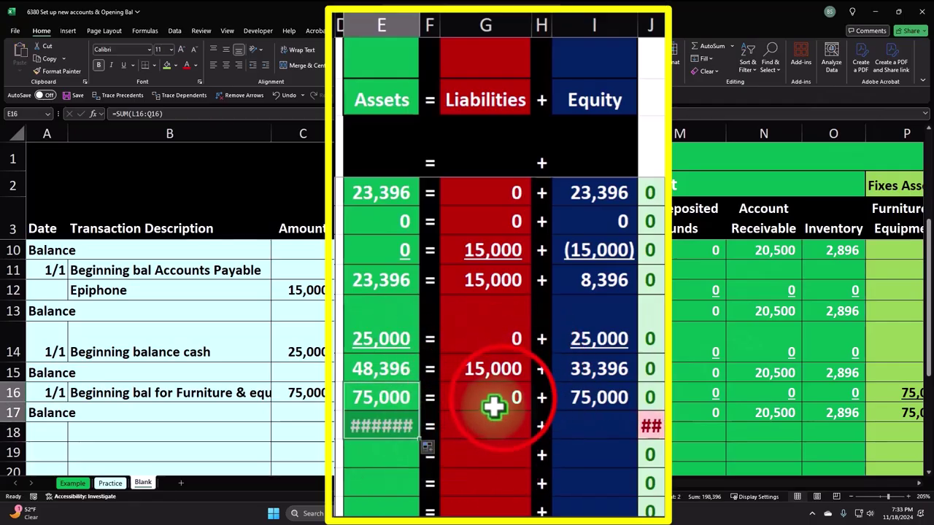
{"action": "left_click", "coordinate": [496, 396]}
{"action": "left_click_drag", "start_coordinate": [532, 410], "coordinate": [532, 431]}
{"action": "left_click", "coordinate": [620, 396]}
{"action": "mouse_move", "coordinate": [636, 420]}
{"action": "left_mouse_down"}
{"action": "mouse_move", "coordinate": [639, 412]}
{"action": "mouse_move", "coordinate": [642, 434]}
{"action": "left_mouse_up"}
Autofit the width of the Assets total column E.
{"action": "left_click", "coordinate": [621, 462]}
{"action": "left_click", "coordinate": [435, 60]}
{"action": "double_click", "coordinate": [420, 26]}
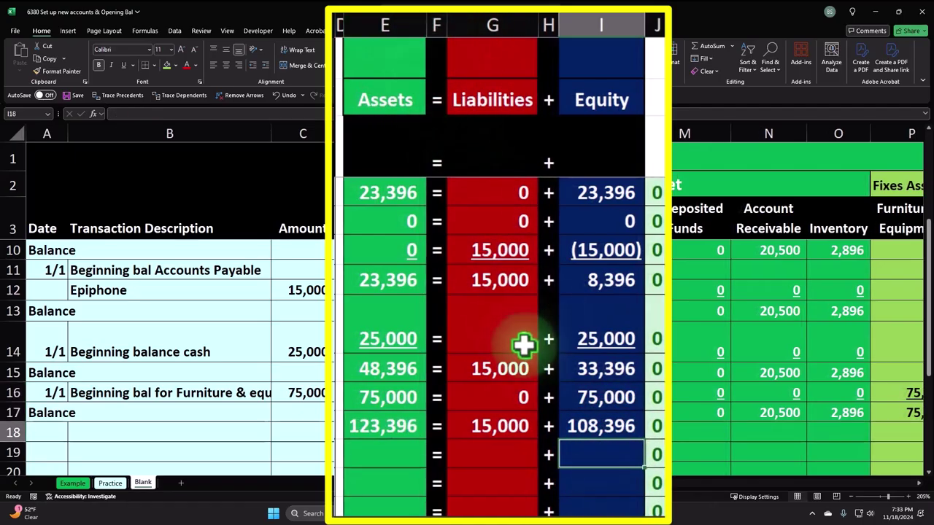
{"action": "left_click", "coordinate": [394, 398]}
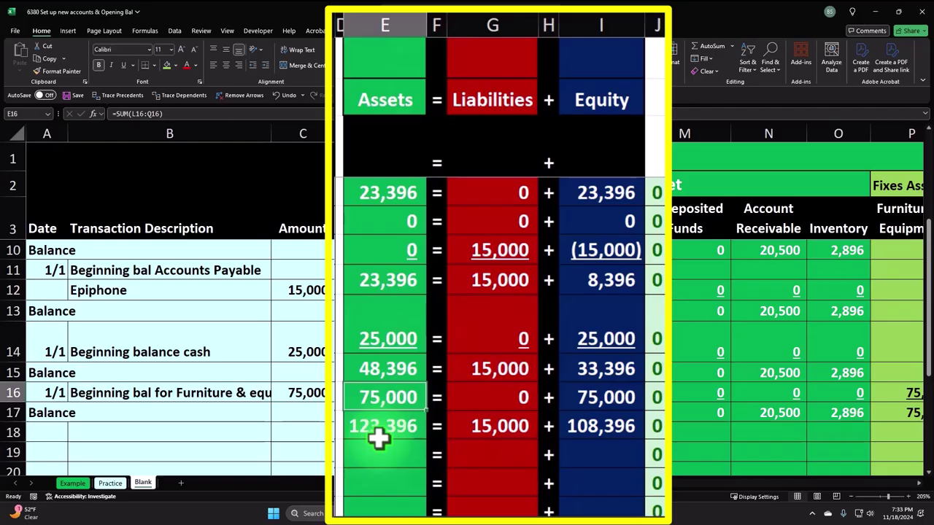
{"action": "key", "text": "Right"}
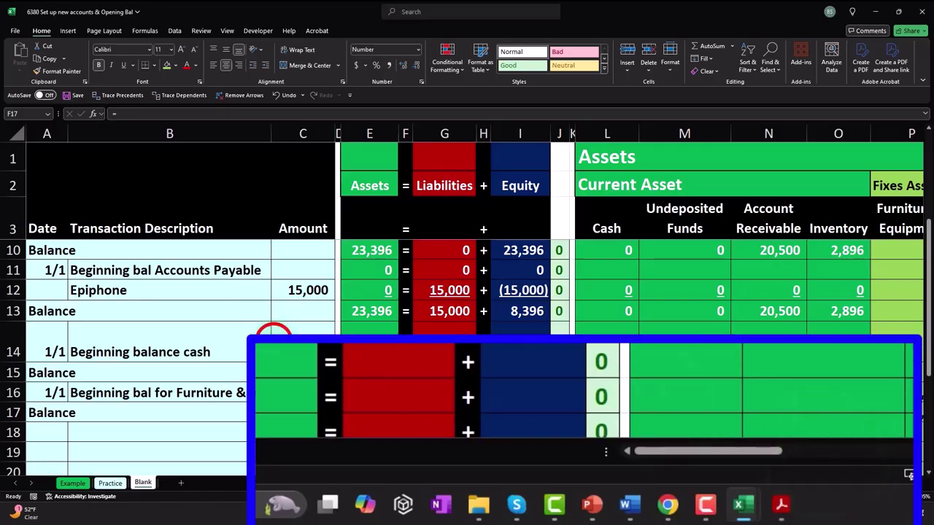
Switch to the trial balance PDF in Acrobat and highlight the Furniture and Equipment name with its 75,000.00 debit.
{"action": "mouse_move", "coordinate": [660, 513]}
{"action": "left_click", "coordinate": [780, 510]}
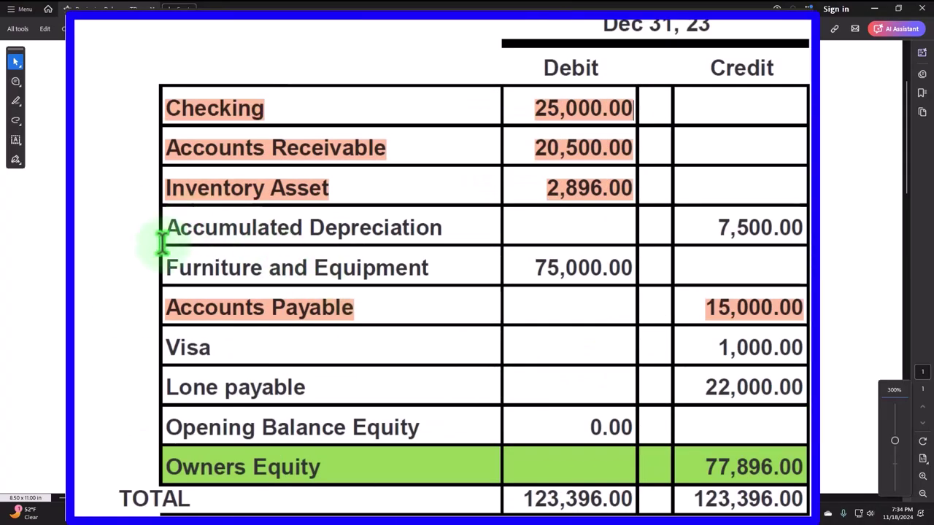
{"action": "left_click_drag", "start_coordinate": [167, 268], "coordinate": [633, 271]}
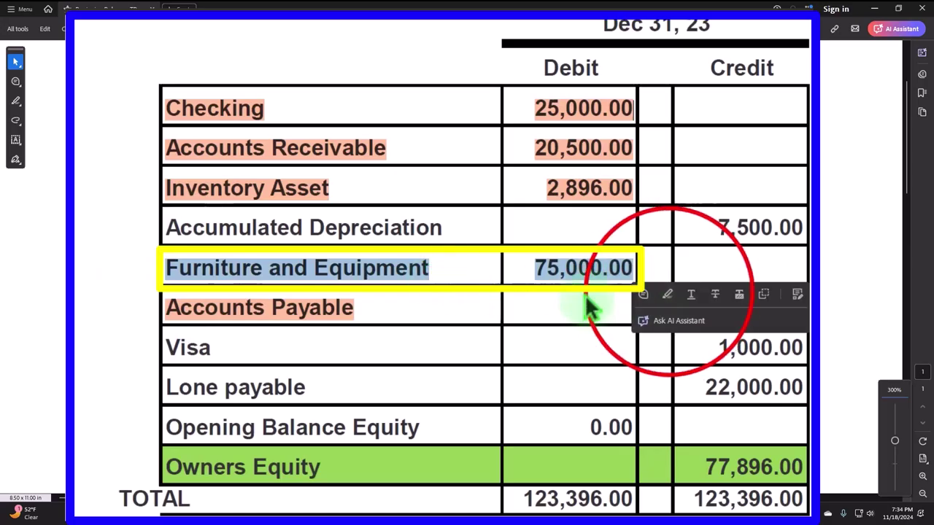
{"action": "left_click", "coordinate": [666, 294]}
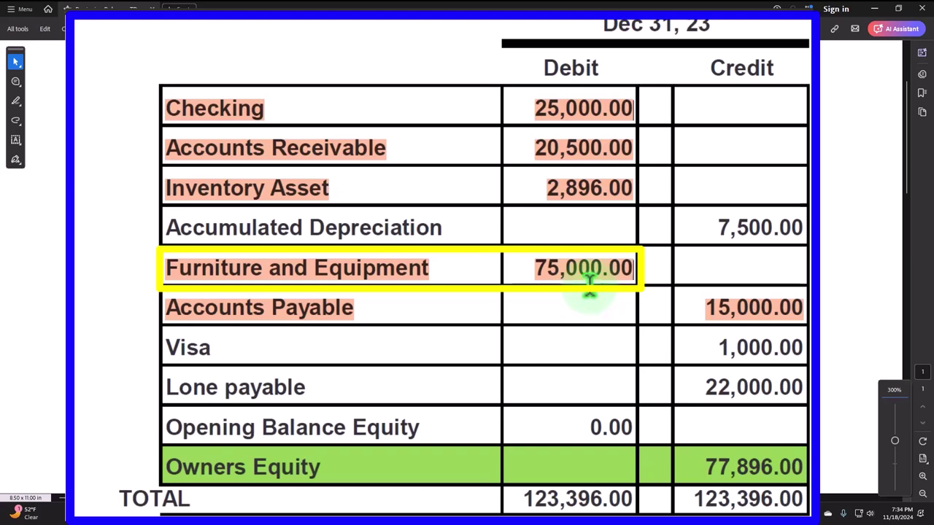
Examine the Accumulated Depreciation line and its credit amount in the trial balance.
{"action": "left_click", "coordinate": [102, 245]}
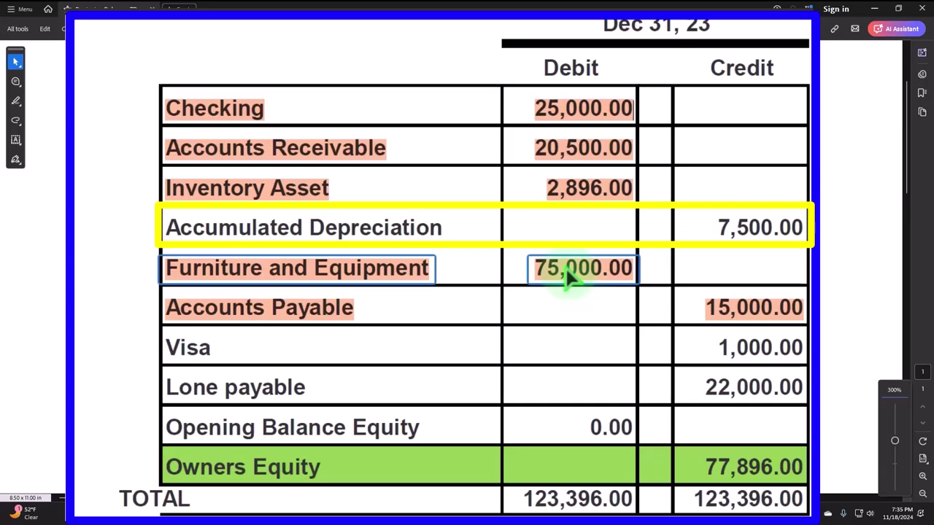
{"action": "left_click", "coordinate": [467, 243]}
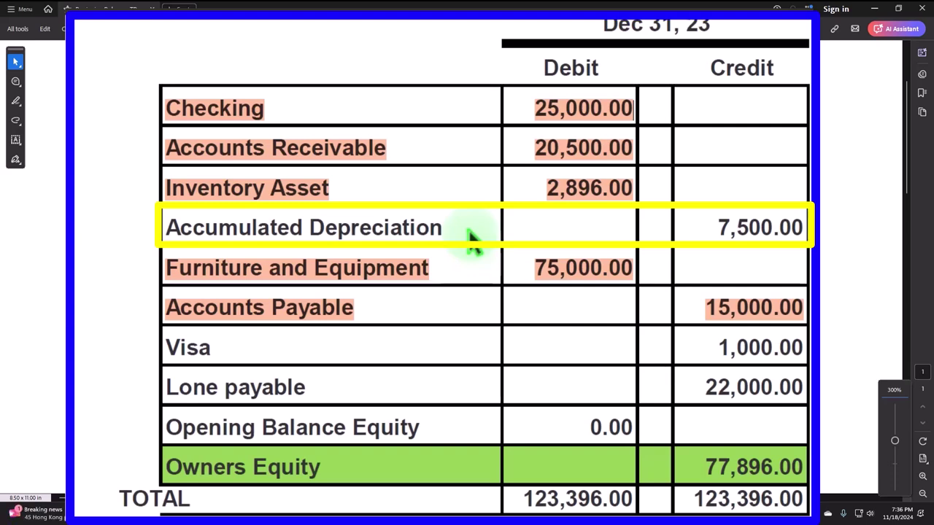
{"action": "left_click_drag", "start_coordinate": [716, 227], "coordinate": [802, 226]}
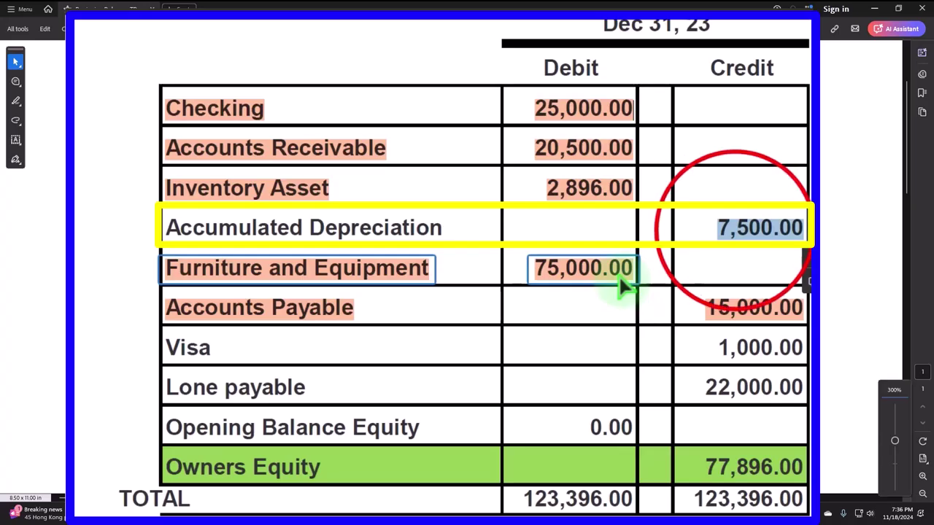
{"action": "left_click", "coordinate": [751, 242]}
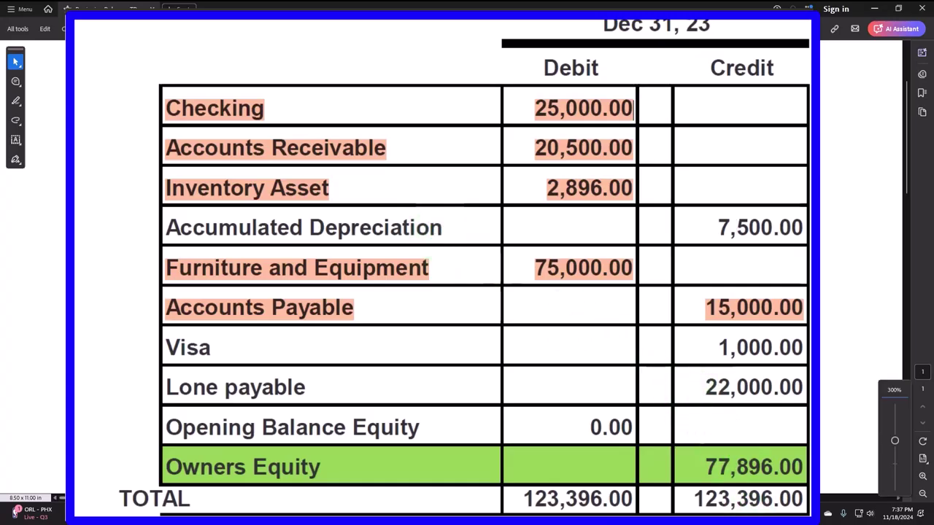
Switch back to the accounting equation workbook in Excel and enter the date 1/1 in A18.
{"action": "mouse_move", "coordinate": [639, 513]}
{"action": "left_click", "coordinate": [602, 463]}
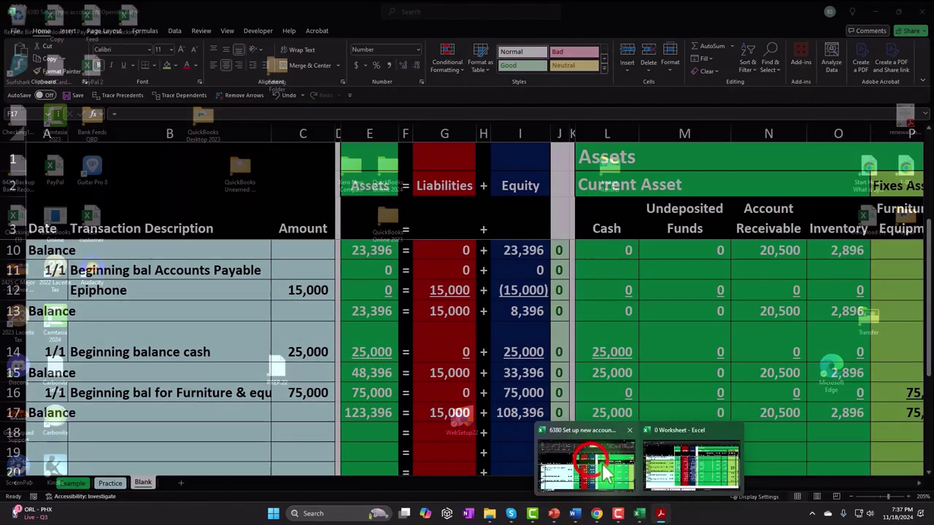
{"action": "left_click", "coordinate": [247, 359]}
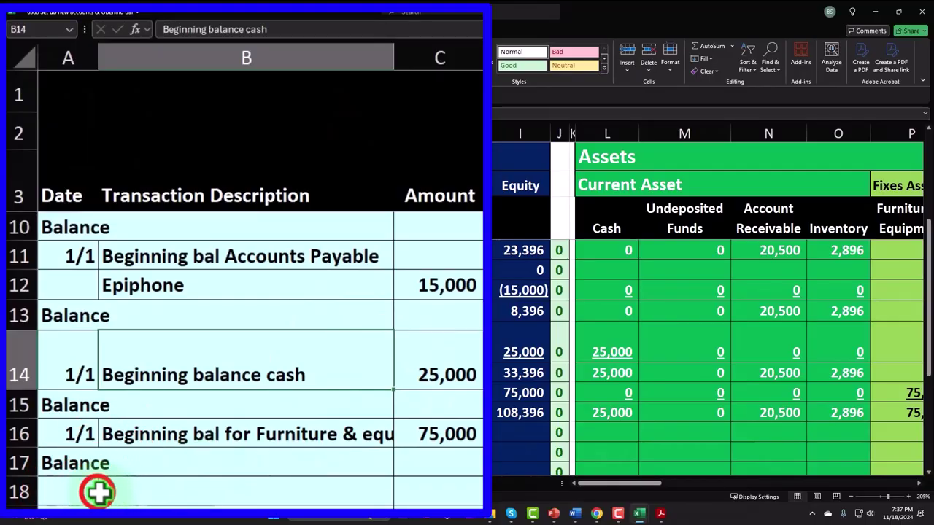
{"action": "left_click", "coordinate": [100, 493]}
{"action": "type", "text": "1/1"}
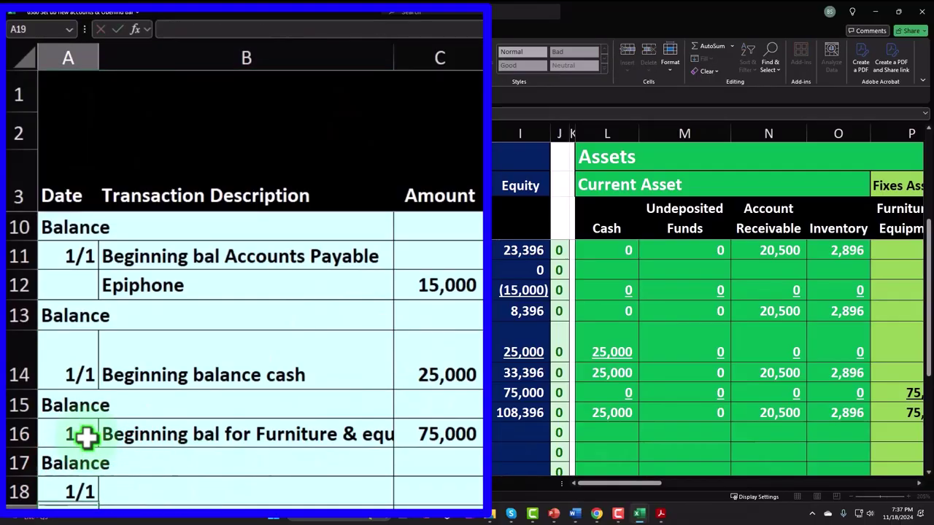
{"action": "key", "text": "Tab"}
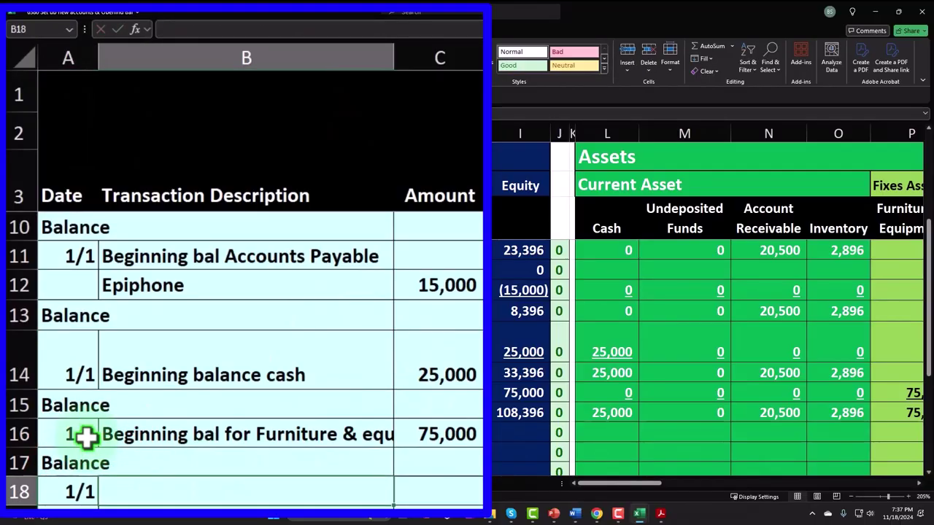
Enter the description "Beginning Bal for Acc. Derp." in B18 and the amount 7500 in C18.
{"action": "type", "text": "Begi"}
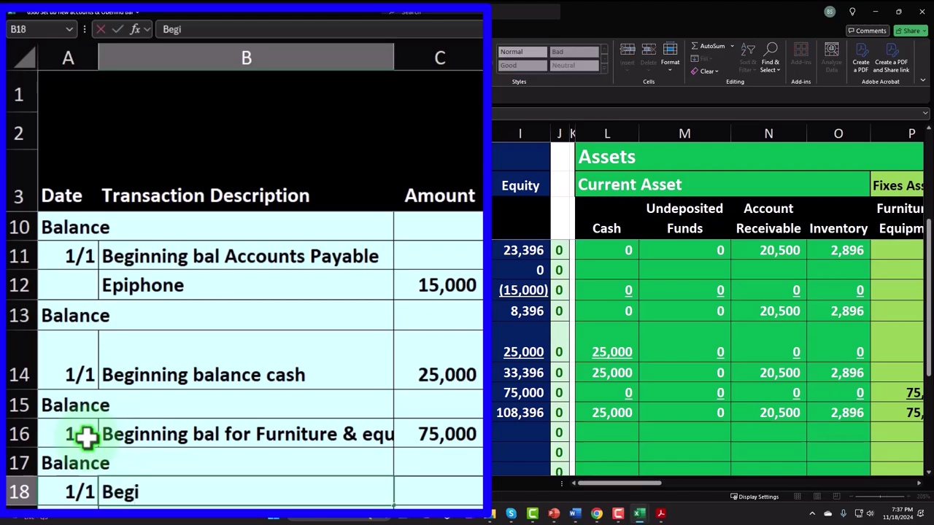
{"action": "type", "text": "nning Bal for "}
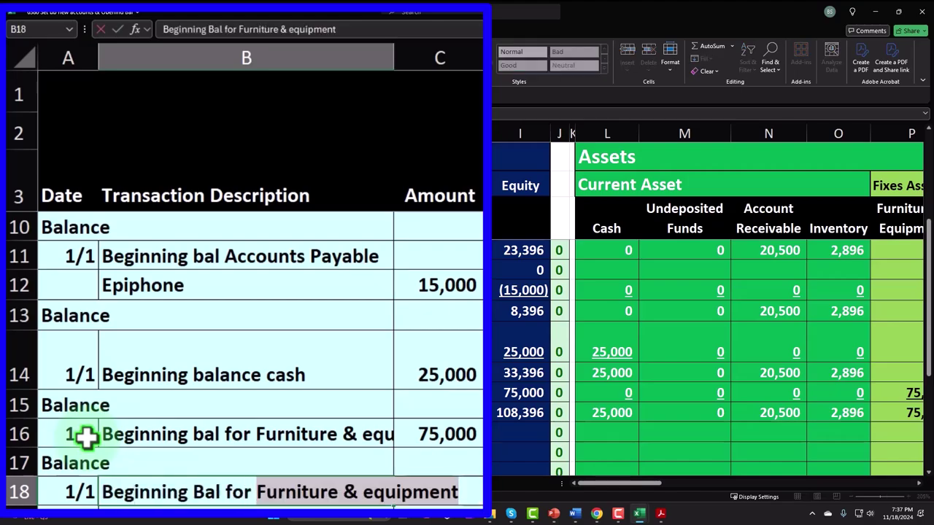
{"action": "type", "text": "ACC."}
{"action": "key", "text": "BackSpace"}
{"action": "key", "text": "BackSpace"}
{"action": "key", "text": "BackSpace"}
{"action": "type", "text": "cc."}
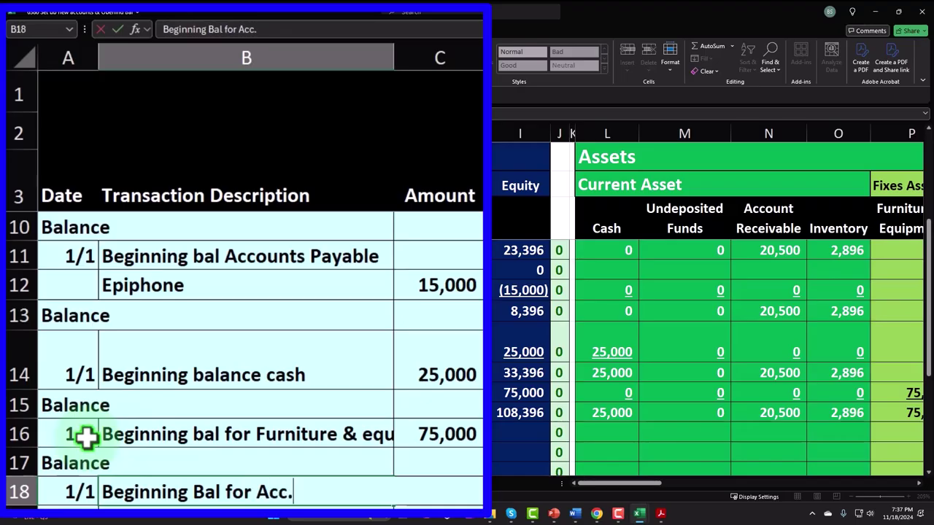
{"action": "type", "text": " Derp."}
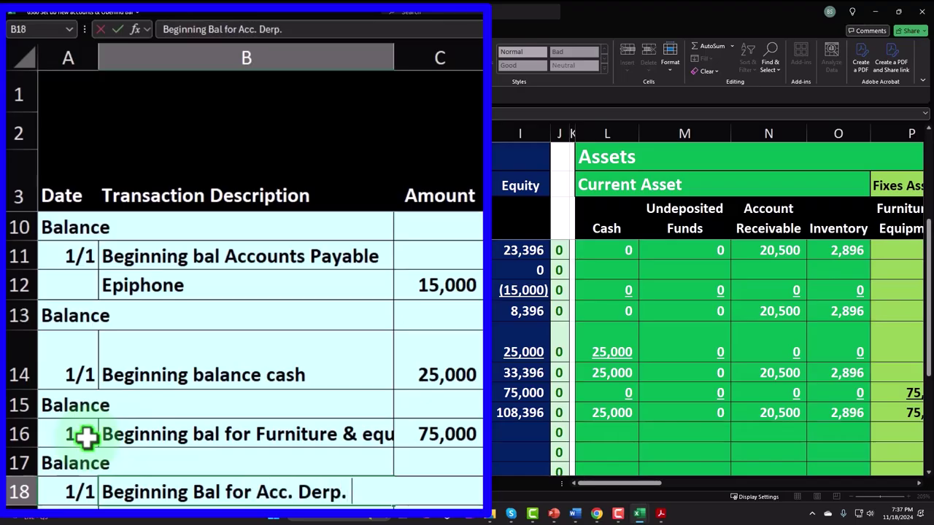
{"action": "key", "text": "Tab"}
{"action": "type", "text": "7500"}
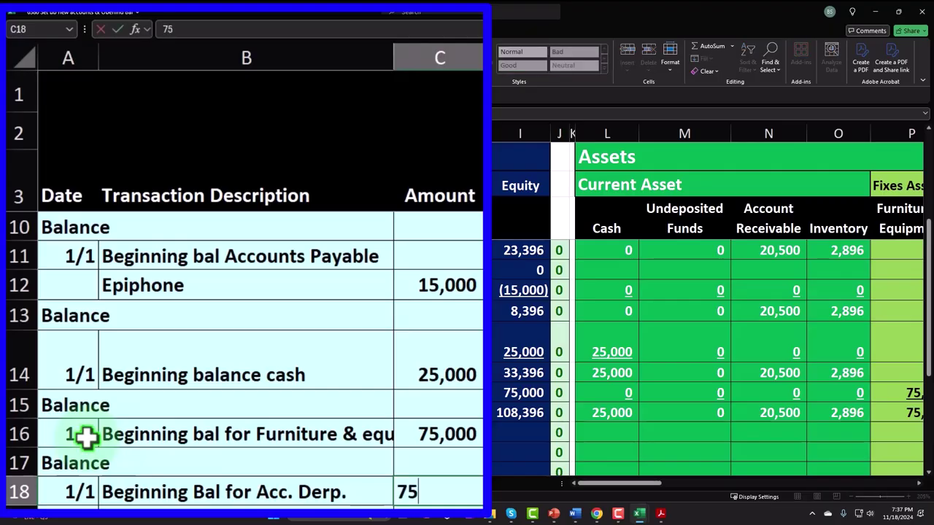
{"action": "key", "text": "Return"}
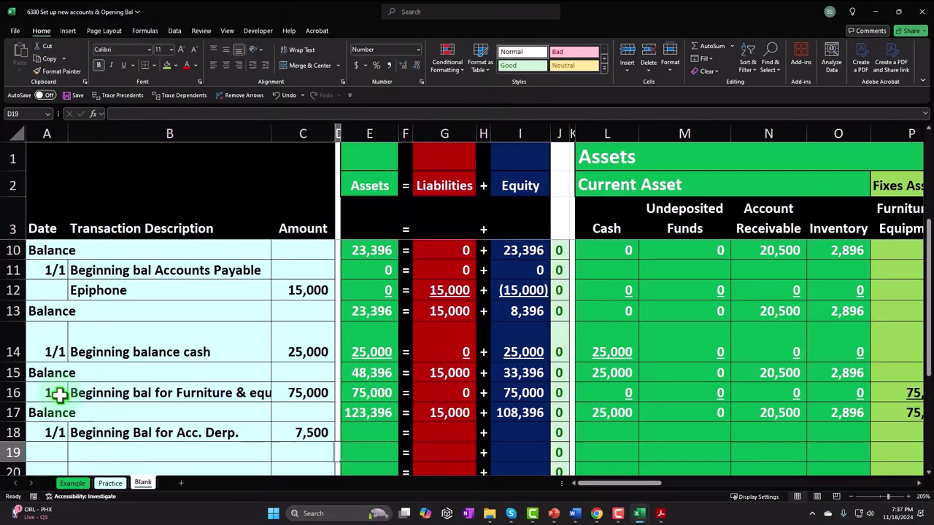
Enter the formula -C18 in the Acc. Depre cell Q18 to record the amount as a negative.
{"action": "key", "text": "Right"}
{"action": "key", "text": "Right"}
{"action": "key", "text": "Right"}
{"action": "key", "text": "Right"}
{"action": "key", "text": "Right"}
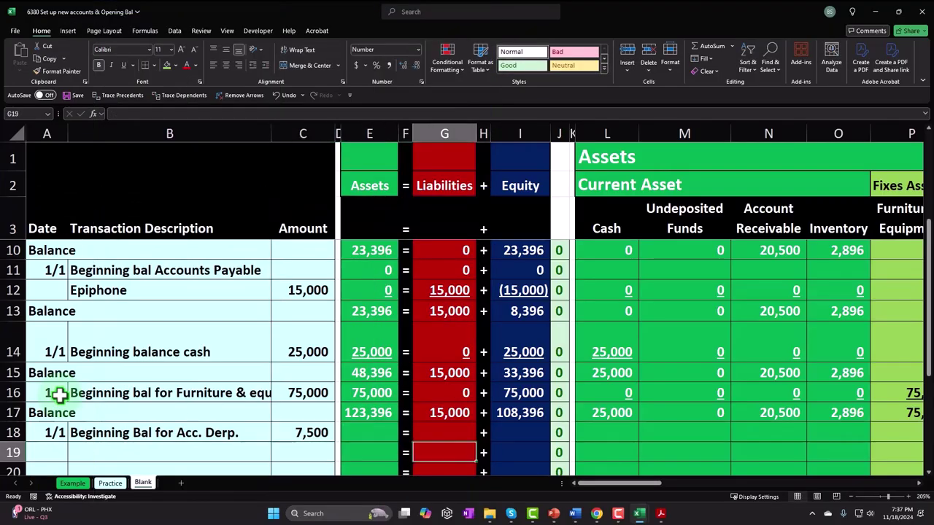
{"action": "key", "text": "Up"}
{"action": "key", "text": "Right"}
{"action": "key", "text": "Right"}
{"action": "key", "text": "Right"}
{"action": "key", "text": "Right"}
{"action": "key", "text": "Right"}
{"action": "key", "text": "Right"}
{"action": "key", "text": "Right"}
{"action": "key", "text": "Right"}
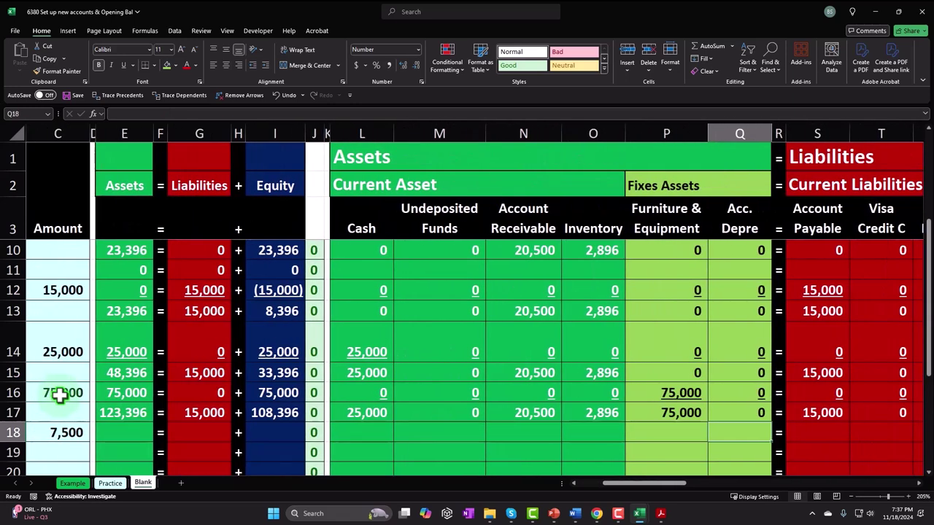
{"action": "type", "text": "-"}
{"action": "key", "text": "Left"}
{"action": "key", "text": "Left"}
{"action": "key", "text": "Left"}
{"action": "key", "text": "Left"}
{"action": "key", "text": "Left"}
{"action": "key", "text": "Left"}
{"action": "key", "text": "Left"}
{"action": "key", "text": "Left"}
{"action": "key", "text": "Left"}
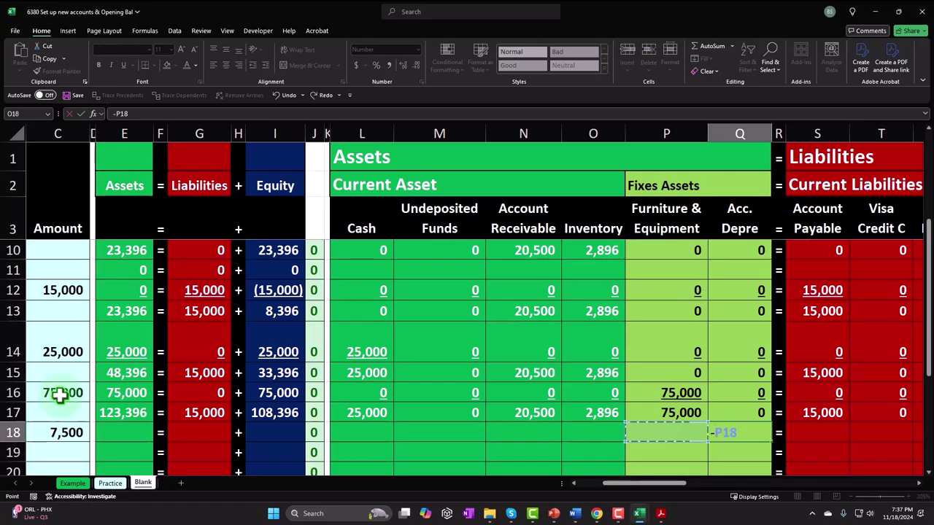
{"action": "key", "text": "Left"}
{"action": "key", "text": "Left"}
{"action": "key", "text": "Left"}
{"action": "key", "text": "Left"}
{"action": "key", "text": "Left"}
{"action": "key", "text": "Left"}
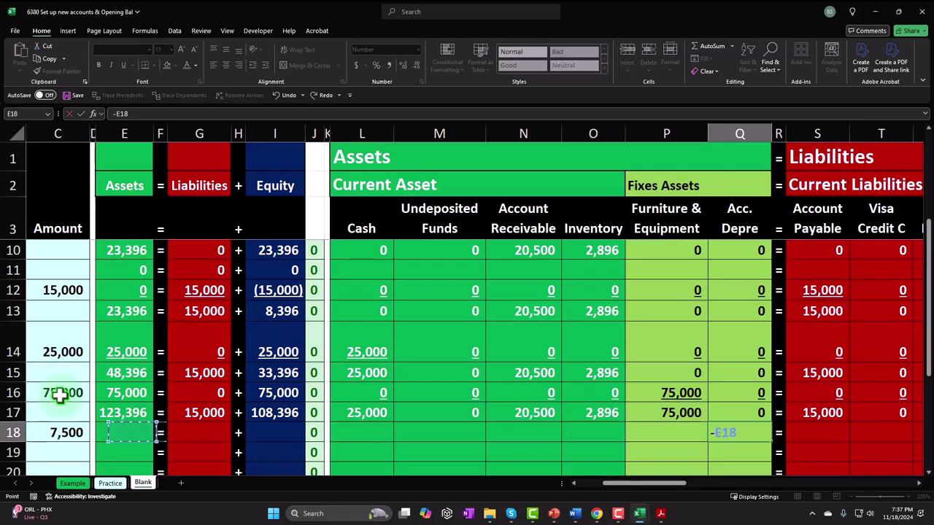
{"action": "key", "text": "Right"}
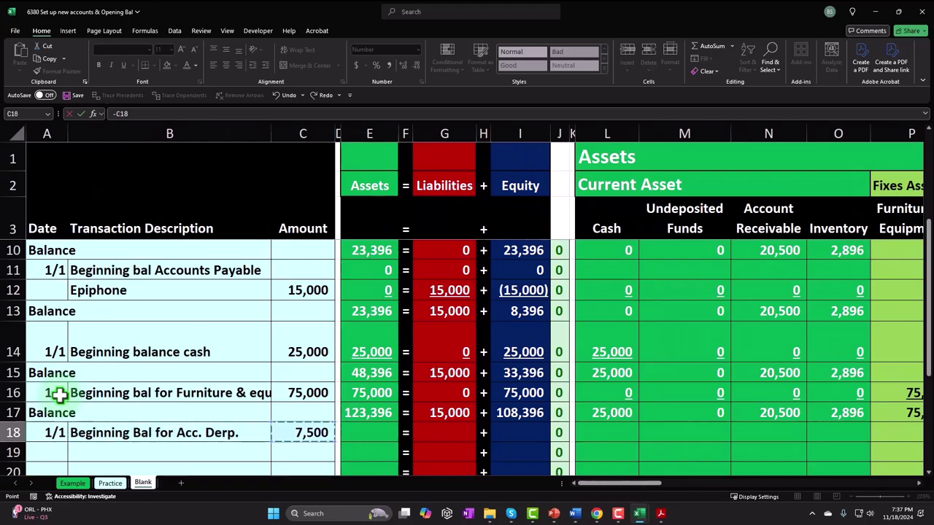
{"action": "key", "text": "ctrl+Return"}
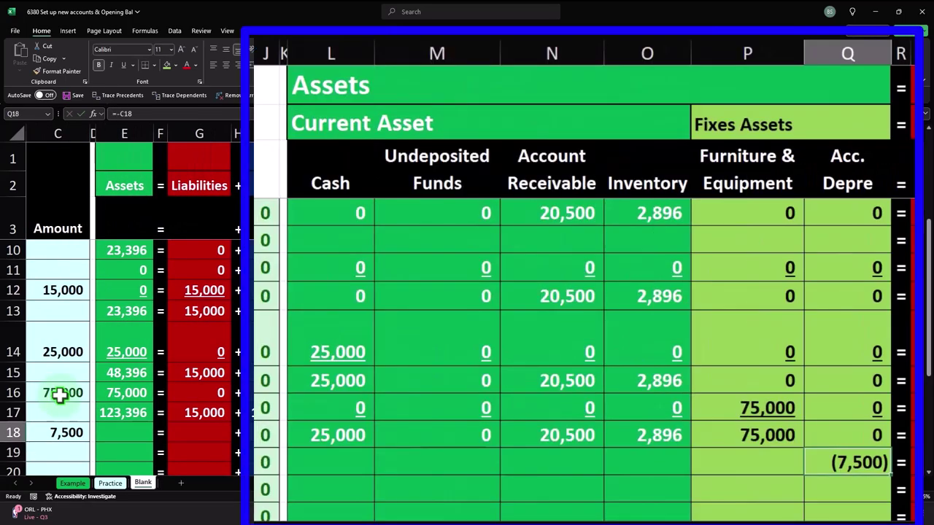
{"action": "left_click_drag", "start_coordinate": [364, 437], "coordinate": [739, 440]}
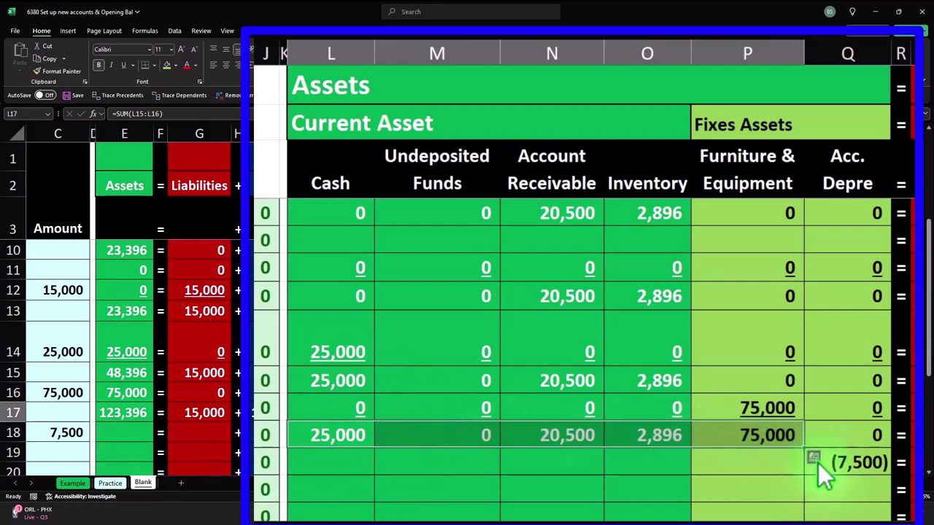
{"action": "left_click", "coordinate": [766, 470]}
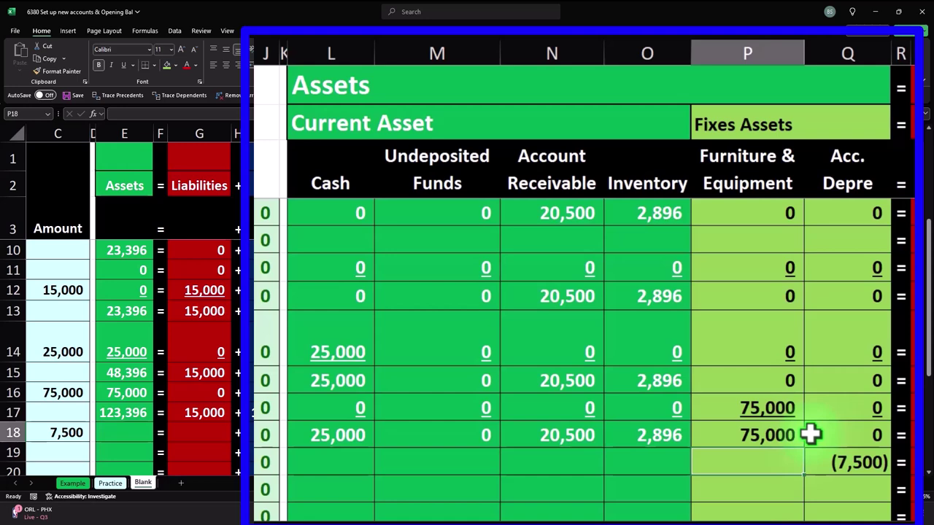
{"action": "left_click", "coordinate": [809, 173]}
{"action": "left_click", "coordinate": [772, 171]}
{"action": "left_click", "coordinate": [811, 462]}
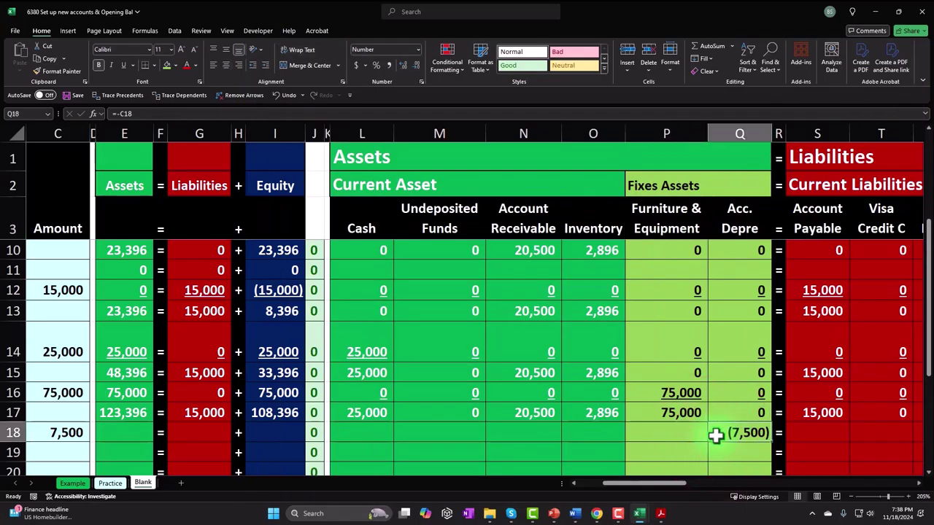
Enter the formula -C18 in the Owner Equity cell X18 to record the decrease in equity.
{"action": "key", "text": "Right"}
{"action": "key", "text": "Right"}
{"action": "key", "text": "Right"}
{"action": "key", "text": "Right"}
{"action": "key", "text": "Right"}
{"action": "key", "text": "Right"}
{"action": "key", "text": "Right"}
{"action": "key", "text": "Right"}
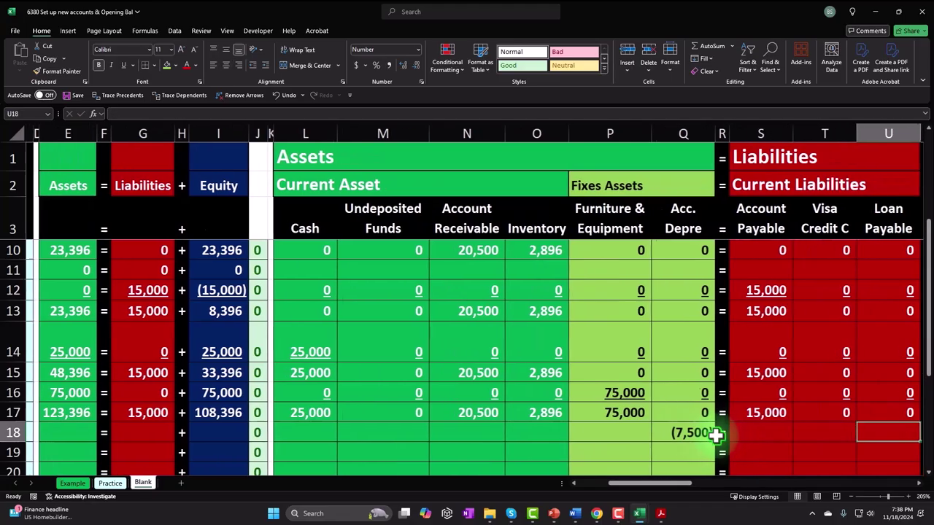
{"action": "key", "text": "Right"}
{"action": "key", "text": "Right"}
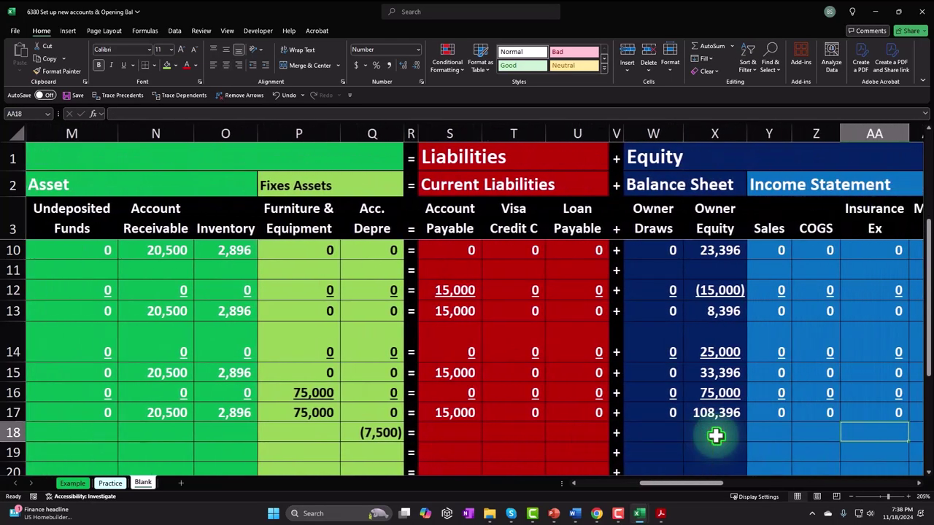
{"action": "key", "text": "Left"}
{"action": "key", "text": "Left"}
{"action": "key", "text": "Left"}
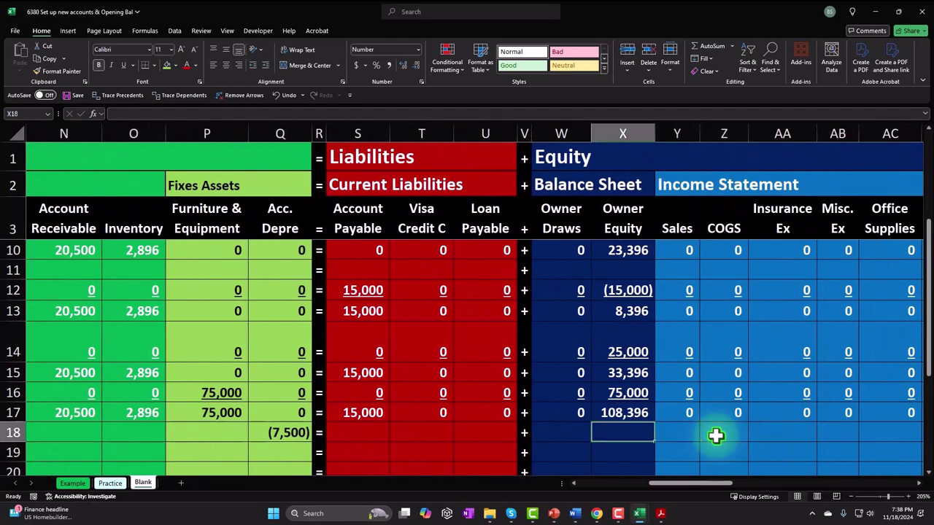
{"action": "type", "text": "-W18"}
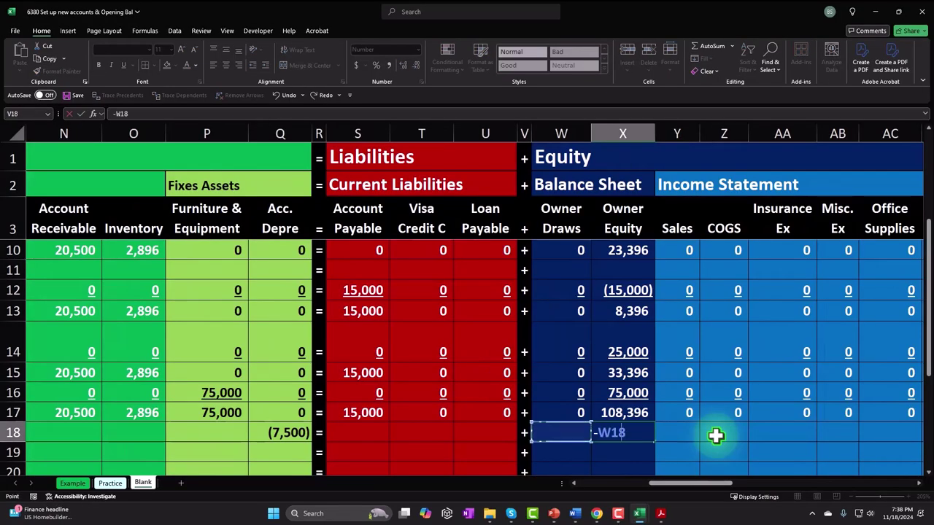
{"action": "key", "text": "Home"}
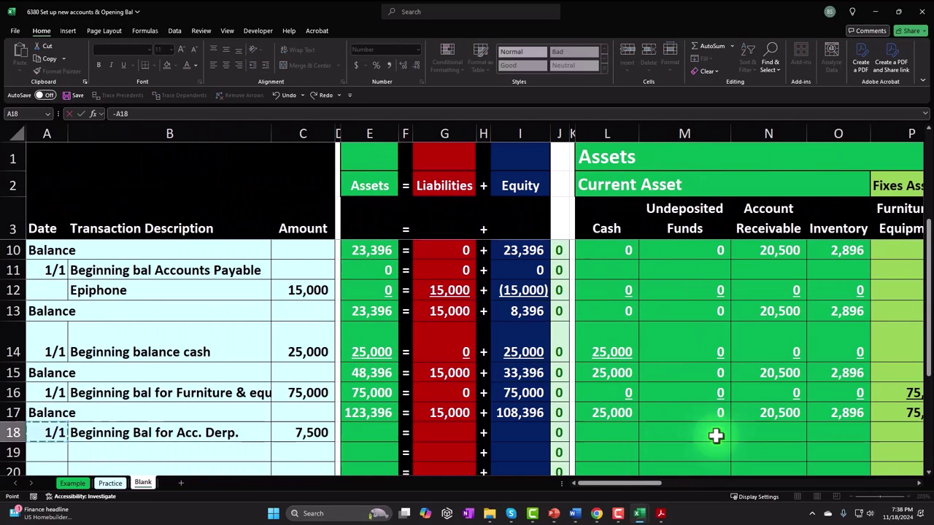
{"action": "key", "text": "Return"}
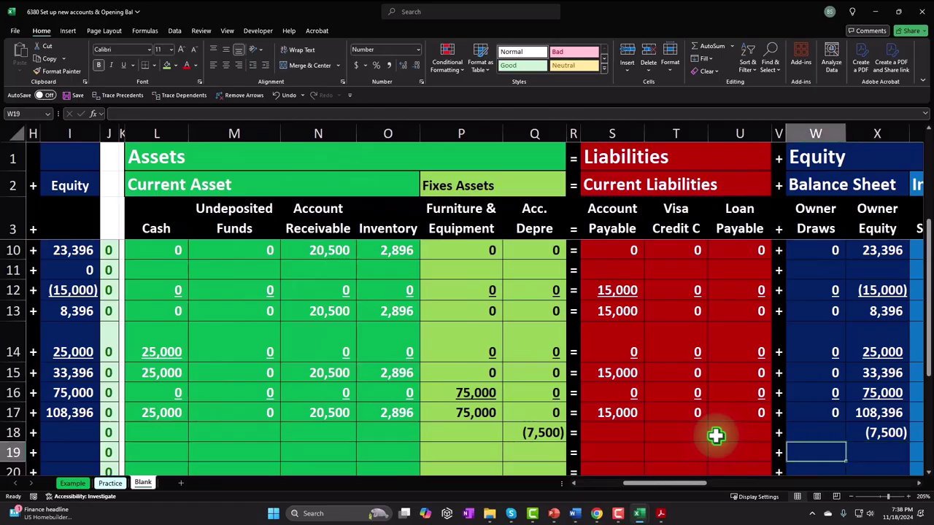
Fill the Assets, Liabilities and Equity total formulas in E17, G17 and I17 down to row 18.
{"action": "key", "text": "Home"}
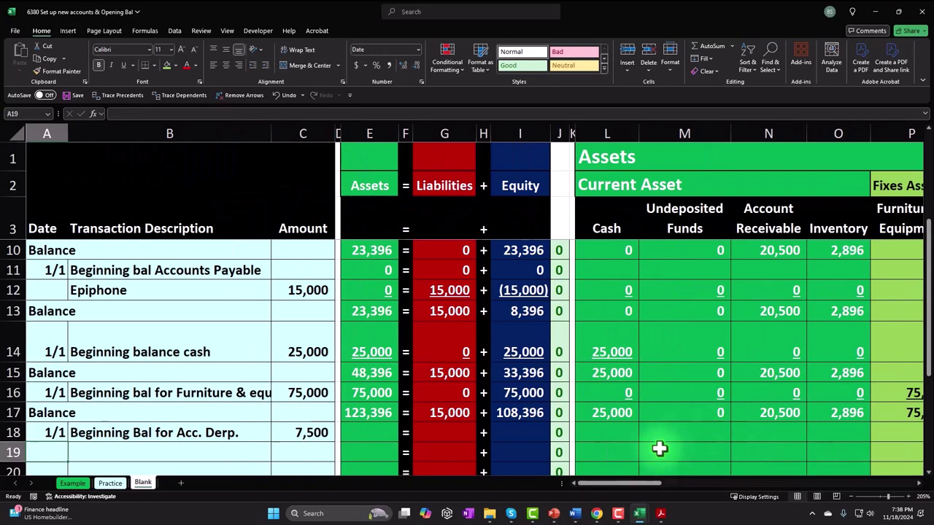
{"action": "scroll", "coordinate": [474, 393], "scroll_direction": "down", "scroll_amount": 1}
{"action": "left_click", "coordinate": [374, 353]}
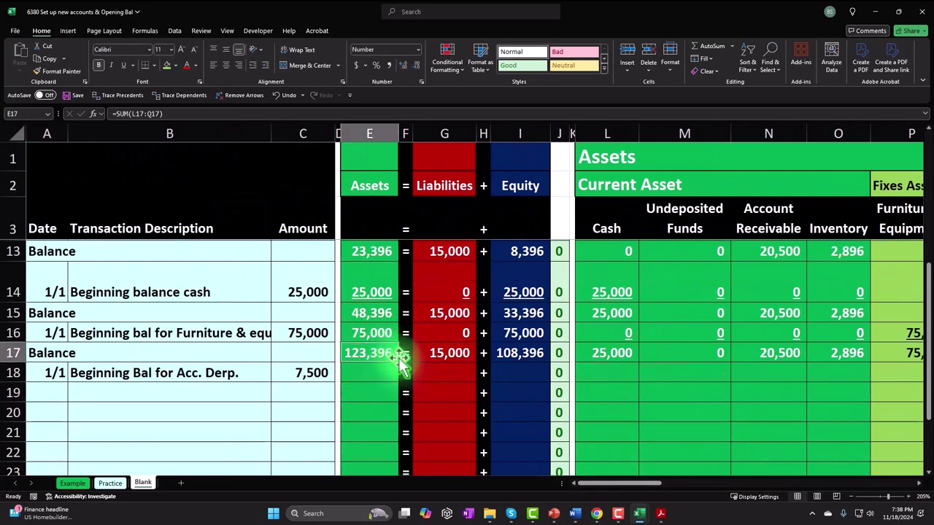
{"action": "left_click_drag", "start_coordinate": [397, 359], "coordinate": [400, 375]}
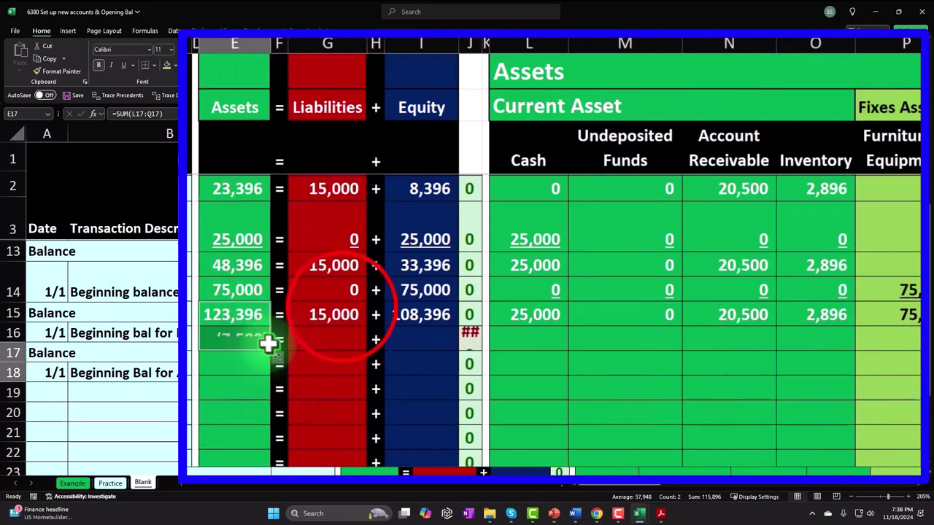
{"action": "left_click", "coordinate": [341, 310]}
{"action": "left_click_drag", "start_coordinate": [369, 326], "coordinate": [368, 343]}
{"action": "left_click", "coordinate": [420, 315]}
{"action": "left_click_drag", "start_coordinate": [457, 326], "coordinate": [459, 341]}
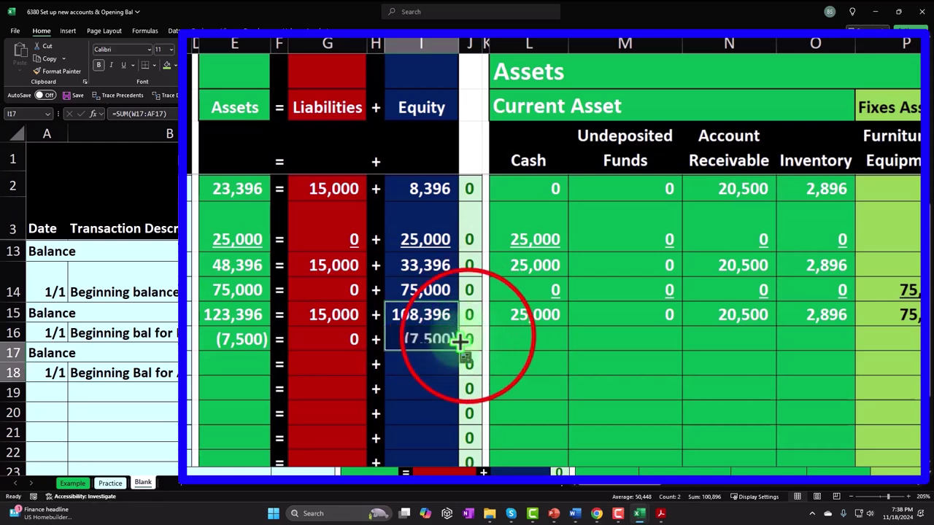
Enter 0 in the row 18 asset cells from Cash through Furniture & Equipment, L18:P18.
{"action": "left_click", "coordinate": [467, 389]}
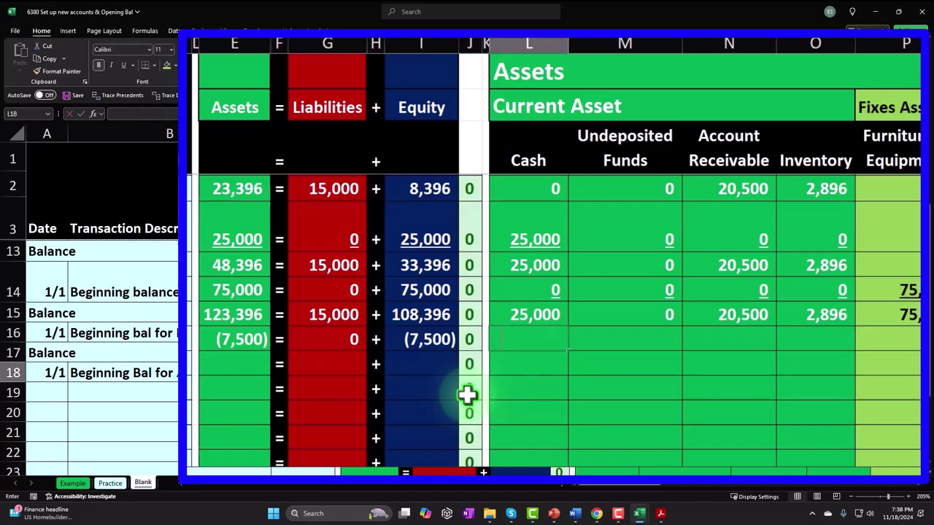
{"action": "type", "text": "0"}
{"action": "key", "text": "Tab"}
{"action": "type", "text": "0"}
{"action": "key", "text": "Tab"}
{"action": "type", "text": "0"}
{"action": "key", "text": "Tab"}
{"action": "type", "text": "0"}
{"action": "key", "text": "Tab"}
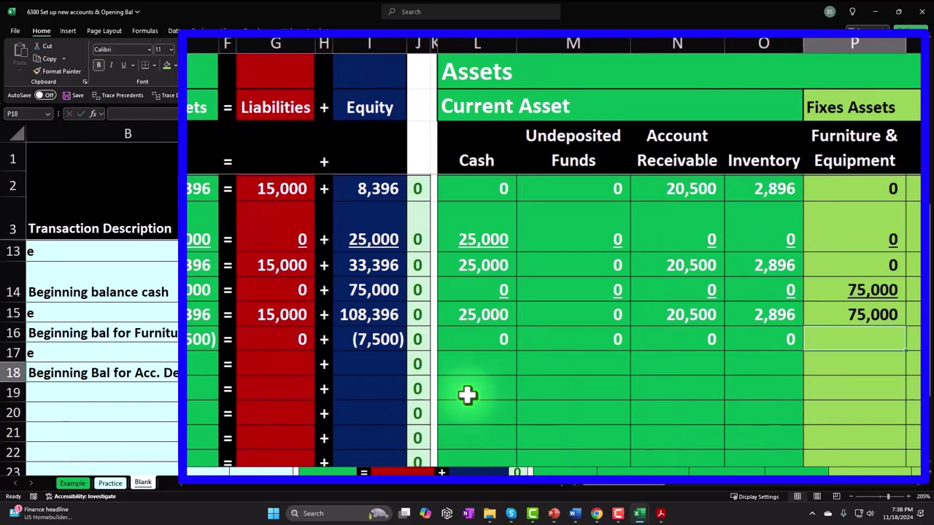
{"action": "key", "text": "Tab"}
Enter 0 in the row 18 liability cells for Account Payable, Visa Credit C and Loan Payable.
{"action": "type", "text": "0"}
{"action": "key", "text": "Tab"}
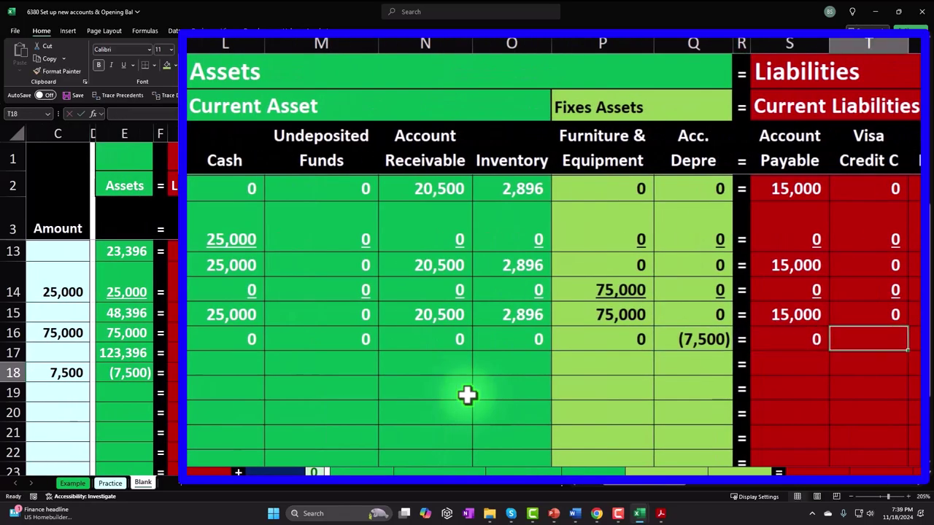
{"action": "type", "text": "0"}
{"action": "key", "text": "Tab"}
{"action": "type", "text": "0"}
{"action": "key", "text": "Tab"}
{"action": "key", "text": "Tab"}
Enter 0 in Owner Draws W18 and in the income statement cells Y18:AF18, leaving the Owner Equity amount in place.
{"action": "type", "text": "0"}
{"action": "key", "text": "Tab"}
{"action": "type", "text": "0"}
{"action": "key", "text": "Escape"}
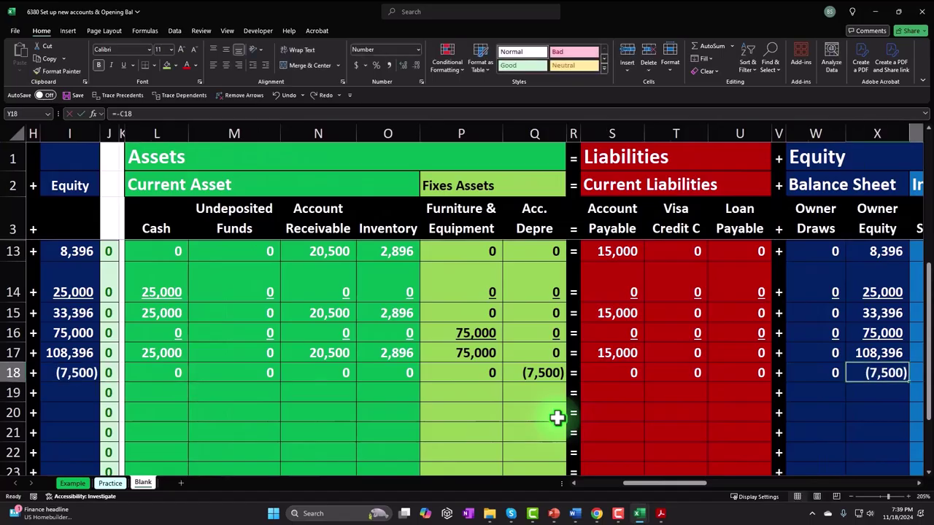
{"action": "key", "text": "Tab"}
{"action": "key", "text": "Tab"}
{"action": "key", "text": "Tab"}
{"action": "key", "text": "Tab"}
{"action": "key", "text": "Tab"}
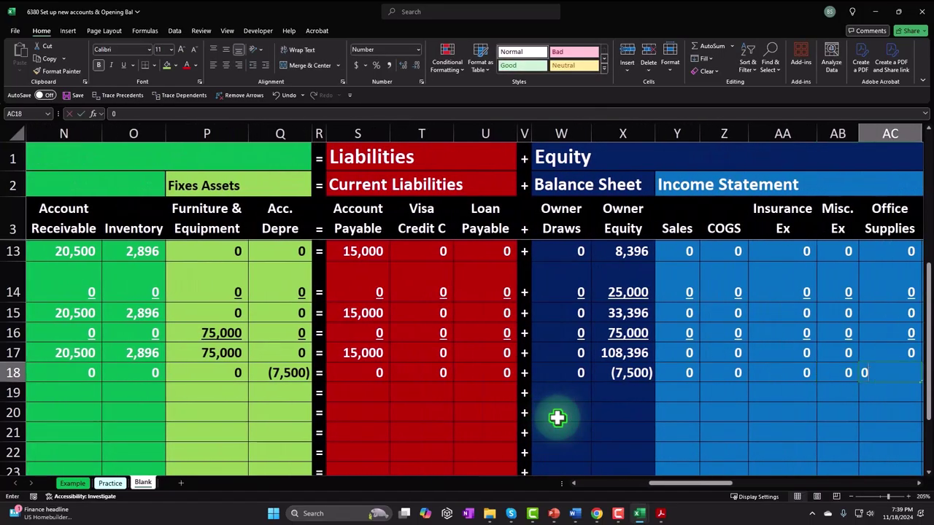
{"action": "key", "text": "Tab"}
{"action": "key", "text": "Tab"}
{"action": "key", "text": "Tab"}
{"action": "key", "text": "Tab"}
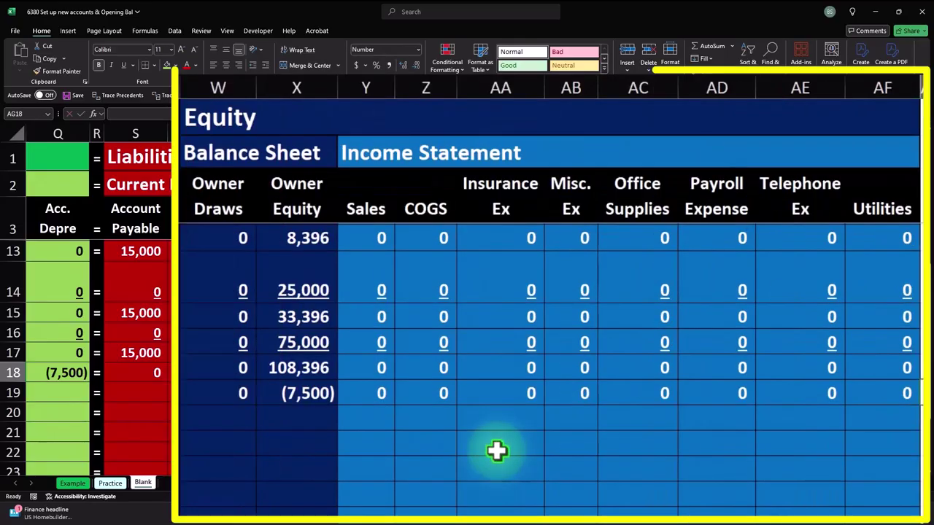
Underline the row 18 account amounts in W18:AF18, S18:U18 and L18:Q18.
{"action": "left_click_drag", "start_coordinate": [229, 392], "coordinate": [850, 389]}
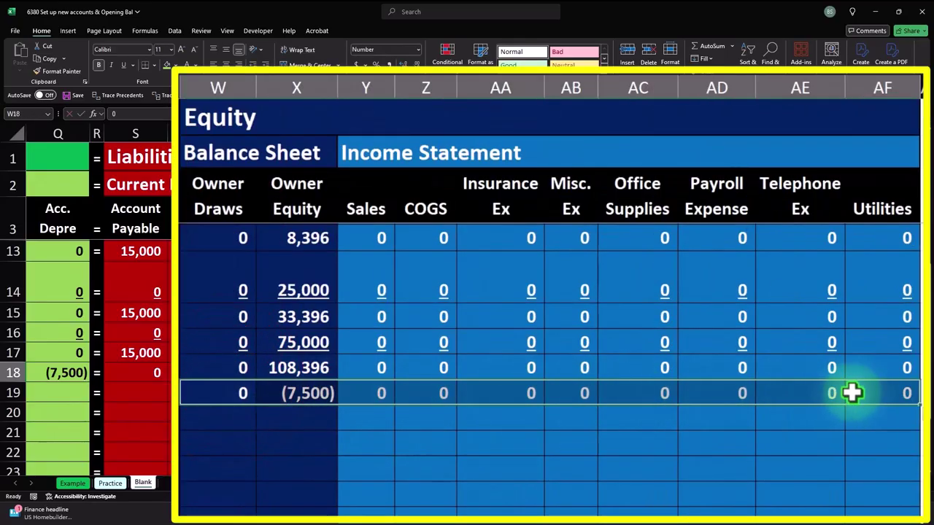
{"action": "left_click", "coordinate": [128, 67]}
{"action": "left_click_drag", "start_coordinate": [153, 369], "coordinate": [267, 372]}
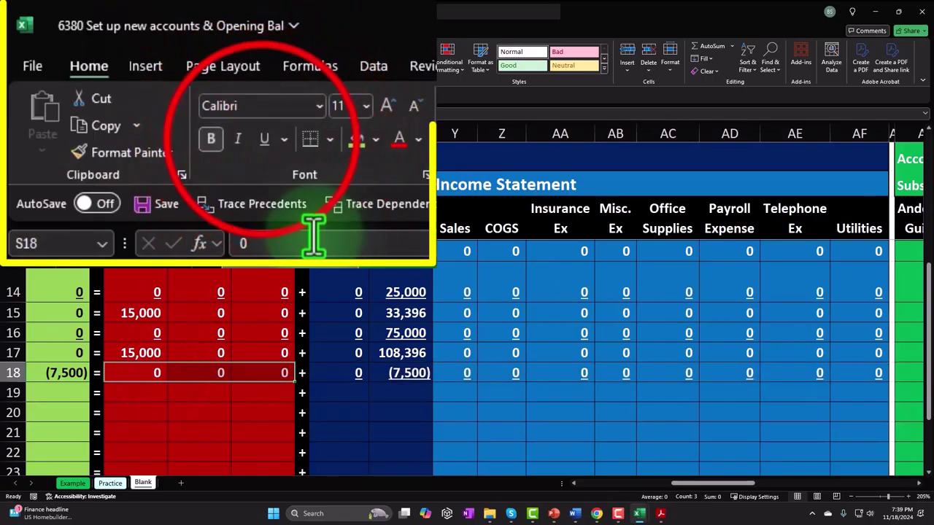
{"action": "left_click", "coordinate": [122, 65]}
{"action": "left_click", "coordinate": [69, 372]}
{"action": "left_click_drag", "start_coordinate": [2, 373], "coordinate": [548, 371]}
{"action": "left_click", "coordinate": [303, 172]}
Enter the formula =A17 in A19 to label the row as Balance.
{"action": "key", "text": "Down"}
{"action": "key", "text": "Left"}
{"action": "key", "text": "Left"}
{"action": "key", "text": "Left"}
{"action": "key", "text": "Left"}
{"action": "key", "text": "Left"}
{"action": "key", "text": "Left"}
{"action": "key", "text": "Left"}
{"action": "key", "text": "Left"}
{"action": "key", "text": "Left"}
{"action": "key", "text": "Left"}
{"action": "key", "text": "Left"}
{"action": "key", "text": "Left"}
{"action": "key", "text": "Left"}
{"action": "key", "text": "Left"}
{"action": "key", "text": "Left"}
{"action": "key", "text": "Left"}
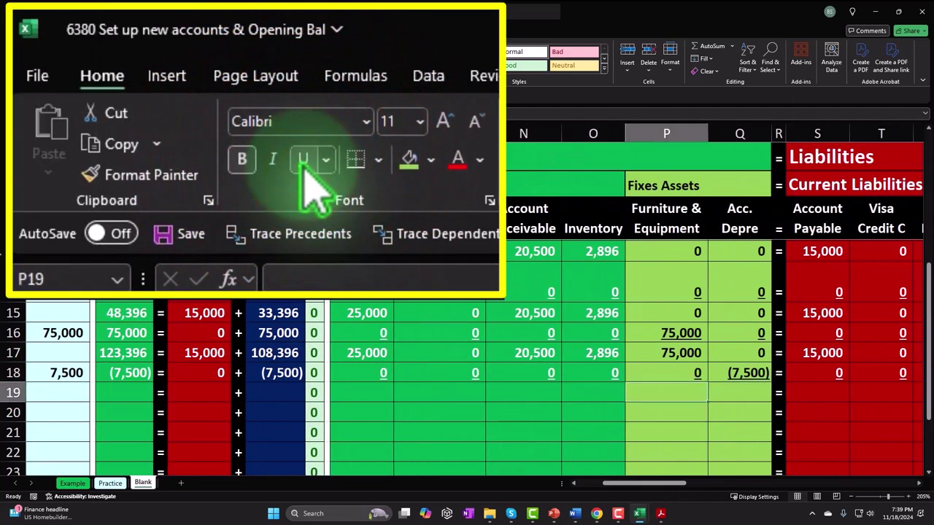
{"action": "type", "text": "="}
{"action": "key", "text": "Up"}
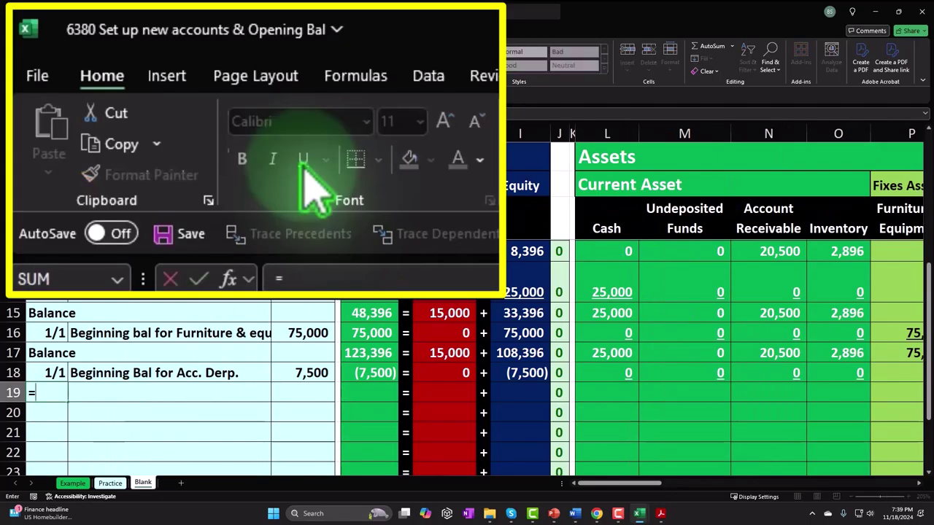
Enter the formula =SUM(L17:L18) in the Cash cell L19 to calculate its balance.
{"action": "key", "text": "Right"}
{"action": "key", "text": "Right"}
{"action": "key", "text": "Right"}
{"action": "key", "text": "Right"}
{"action": "key", "text": "Right"}
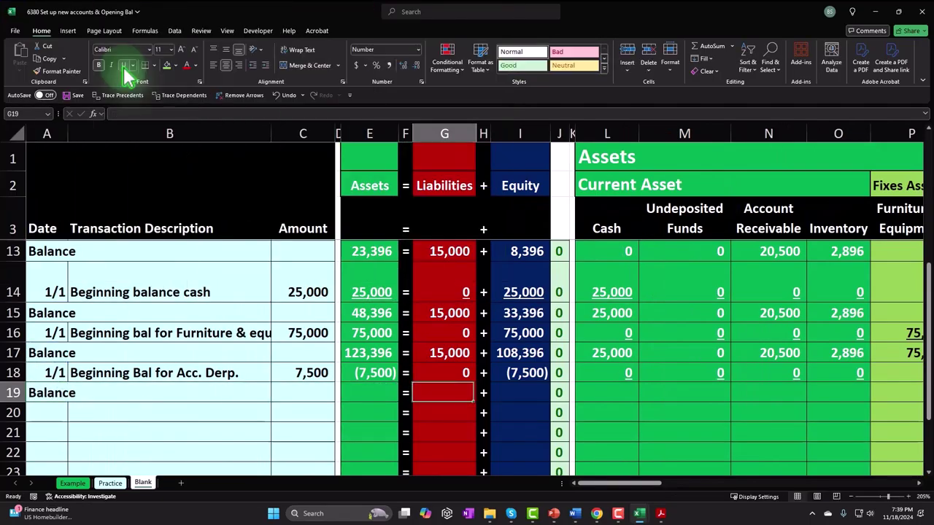
{"action": "type", "text": "=sum("}
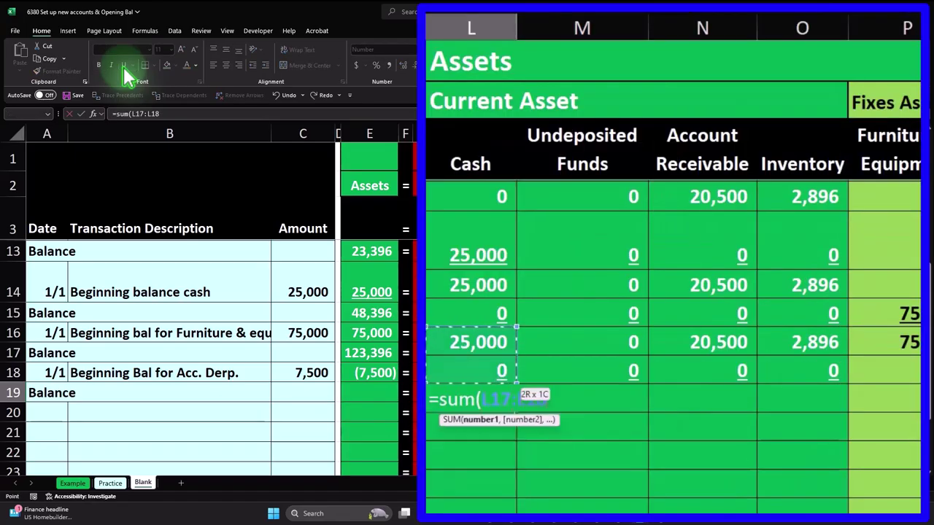
{"action": "key", "text": "Return"}
Copy the Cash balance formula in L19 and paste only the formula across the remaining asset cells M19:Q19.
{"action": "left_click", "coordinate": [492, 396]}
{"action": "key", "text": "ctrl+c"}
{"action": "left_click_drag", "start_coordinate": [493, 396], "coordinate": [466, 391]}
{"action": "right_click", "coordinate": [467, 392]}
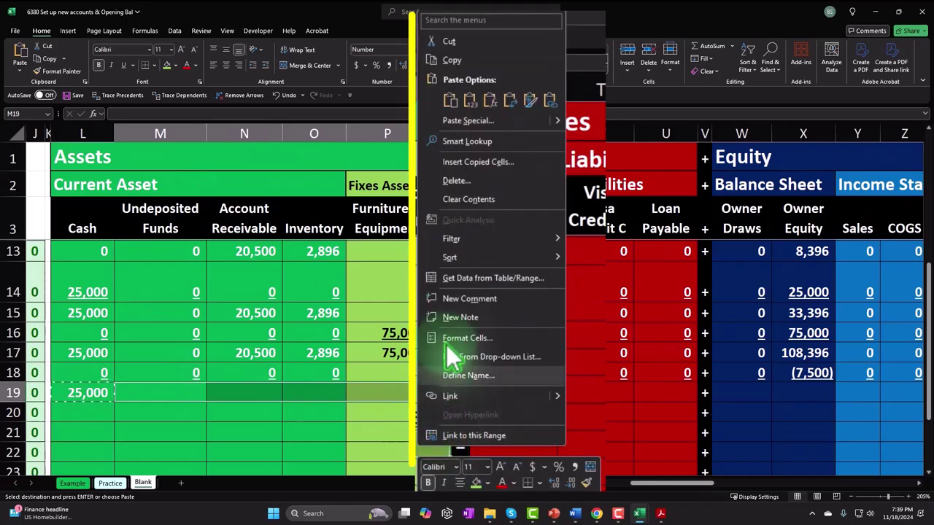
{"action": "left_click", "coordinate": [490, 102]}
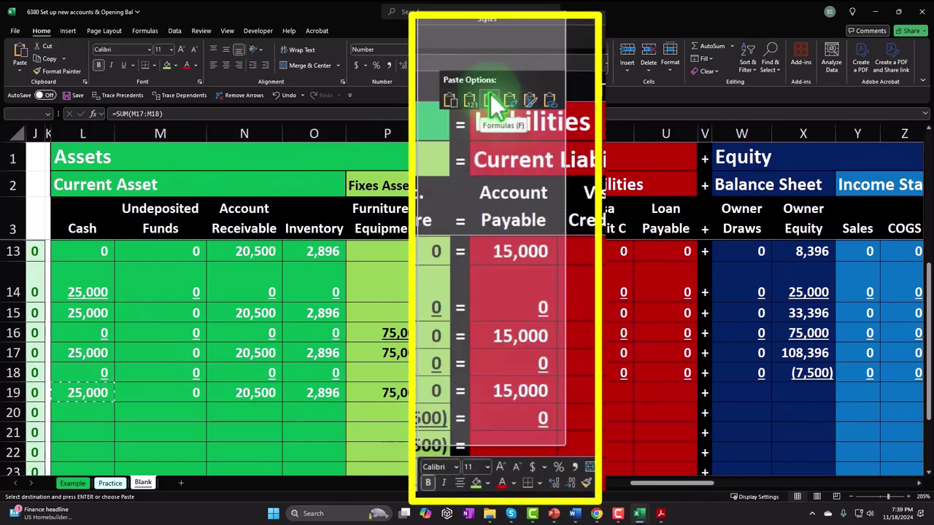
Paste only the copied formula into the liability cells S19:U19 and the equity cells W19:AF19.
{"action": "left_click_drag", "start_coordinate": [543, 391], "coordinate": [644, 398]}
{"action": "right_click", "coordinate": [644, 398]}
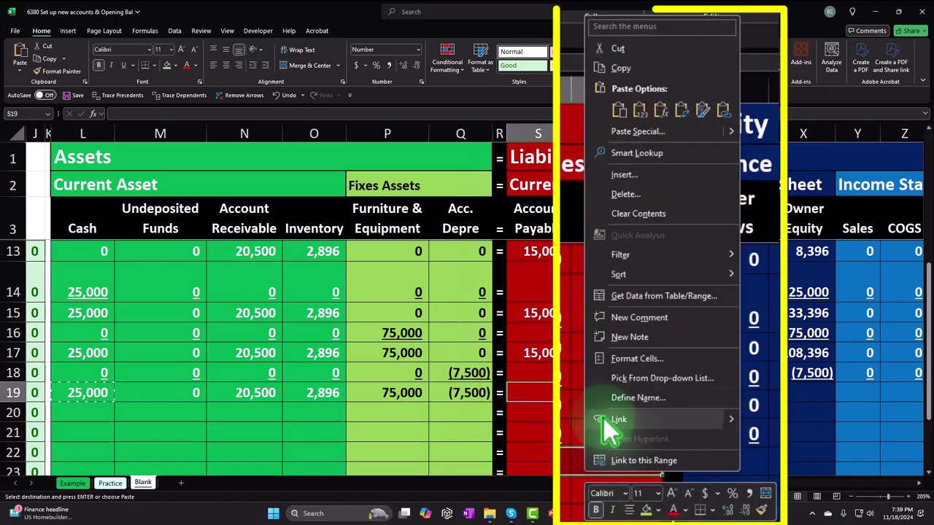
{"action": "left_click", "coordinate": [660, 109]}
{"action": "left_click_drag", "start_coordinate": [755, 392], "coordinate": [831, 392]}
{"action": "scroll", "coordinate": [761, 388], "scroll_direction": "right", "scroll_amount": 5}
{"action": "right_click", "coordinate": [871, 390]}
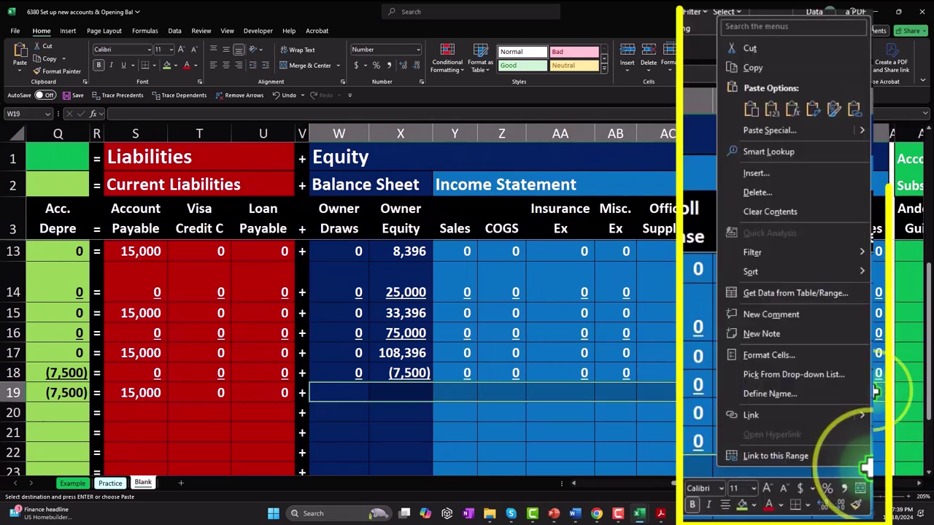
{"action": "left_click", "coordinate": [797, 107]}
Fill the Assets, Liabilities and Equity total formulas in E18, G18 and I18 down to row 19 and check the balance difference in J19.
{"action": "key", "text": "Left"}
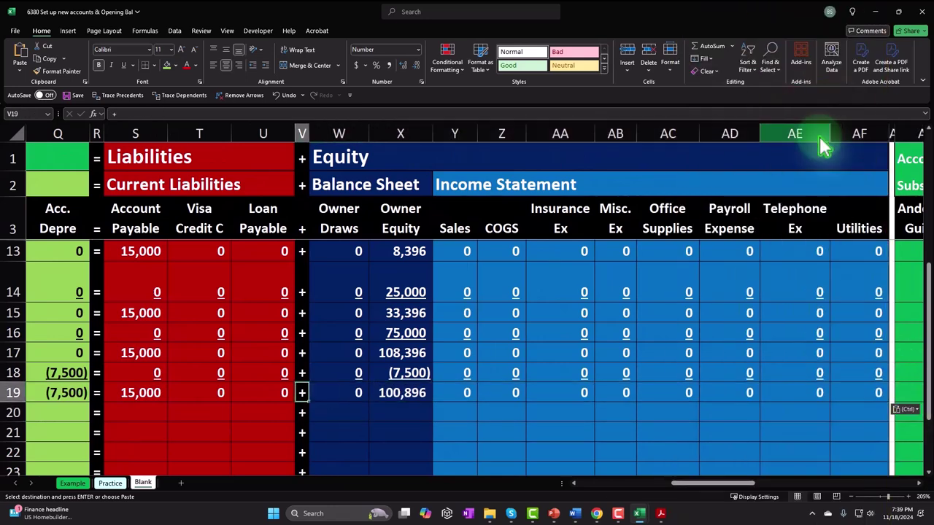
{"action": "key", "text": "Home"}
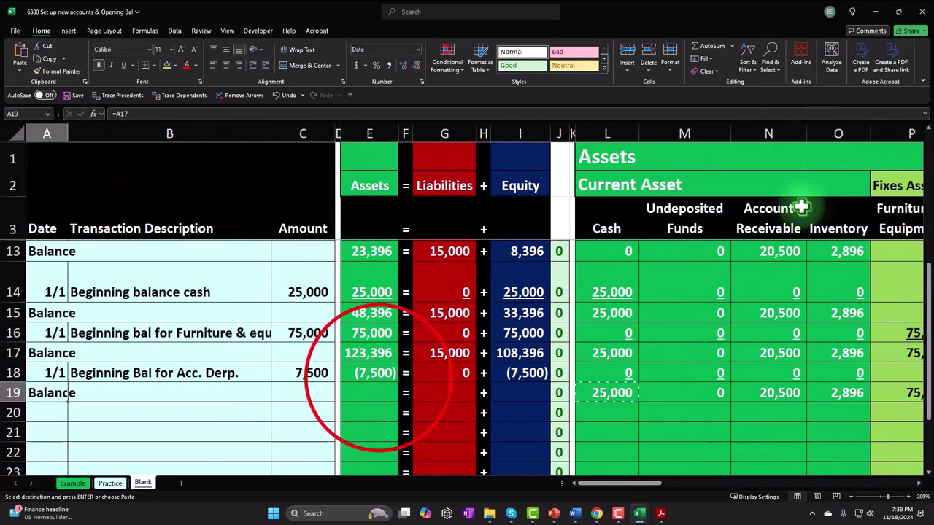
{"action": "left_click", "coordinate": [383, 373]}
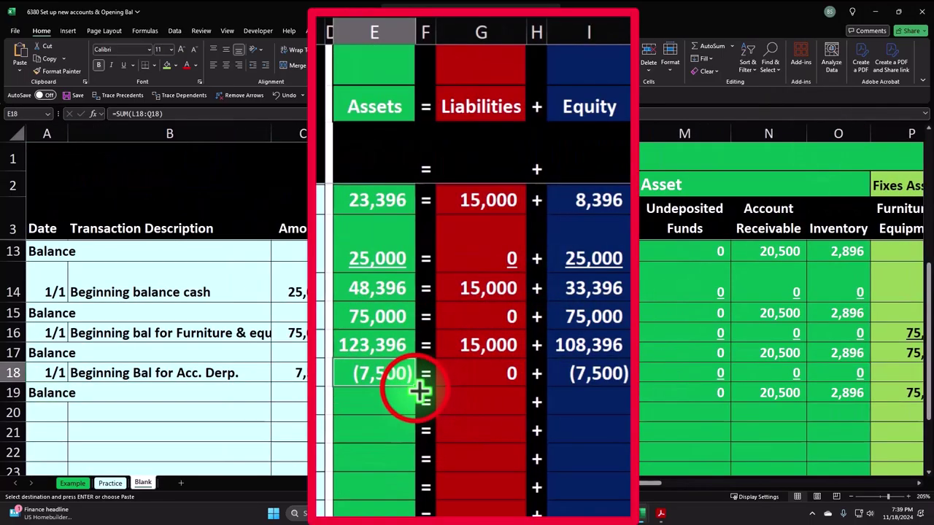
{"action": "left_click_drag", "start_coordinate": [417, 399], "coordinate": [417, 411]}
{"action": "left_click", "coordinate": [490, 374]}
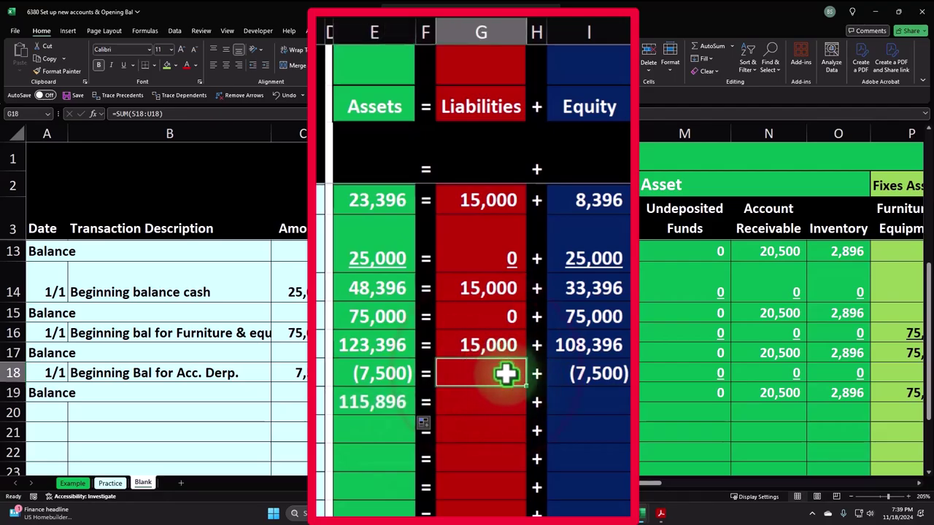
{"action": "left_click_drag", "start_coordinate": [530, 389], "coordinate": [523, 412]}
{"action": "left_click", "coordinate": [598, 375]}
{"action": "left_click_drag", "start_coordinate": [625, 387], "coordinate": [625, 413]}
{"action": "left_click", "coordinate": [642, 403]}
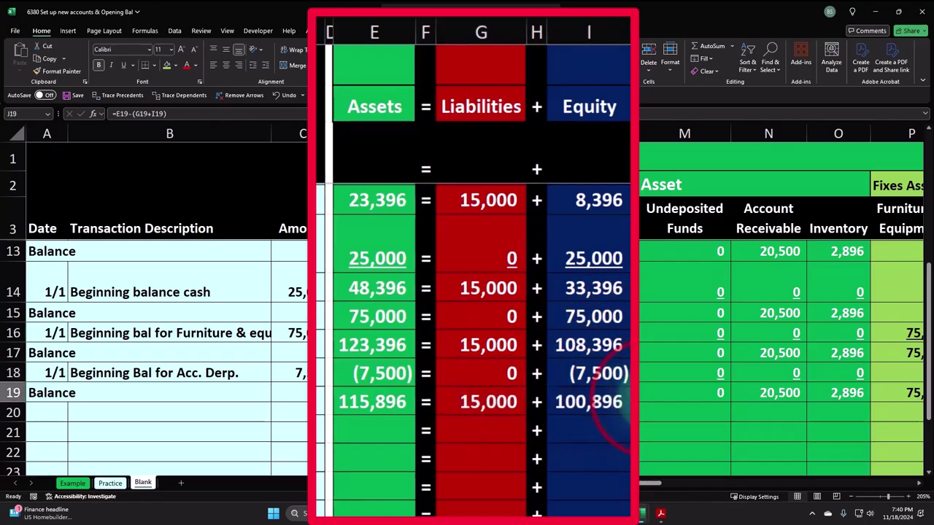
Underline the row 16 Assets, Liabilities and Equity totals in E16, G16 and I16.
{"action": "double_click", "coordinate": [387, 313]}
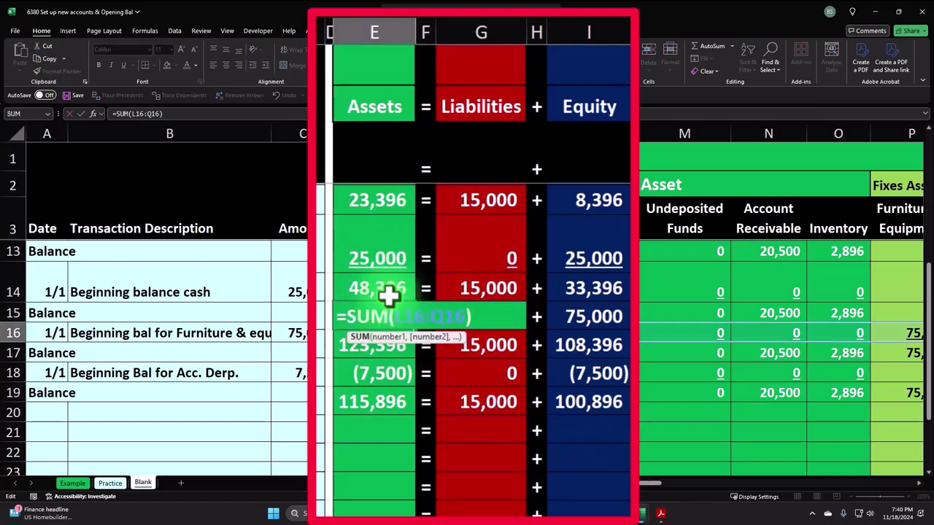
{"action": "key", "text": "Escape"}
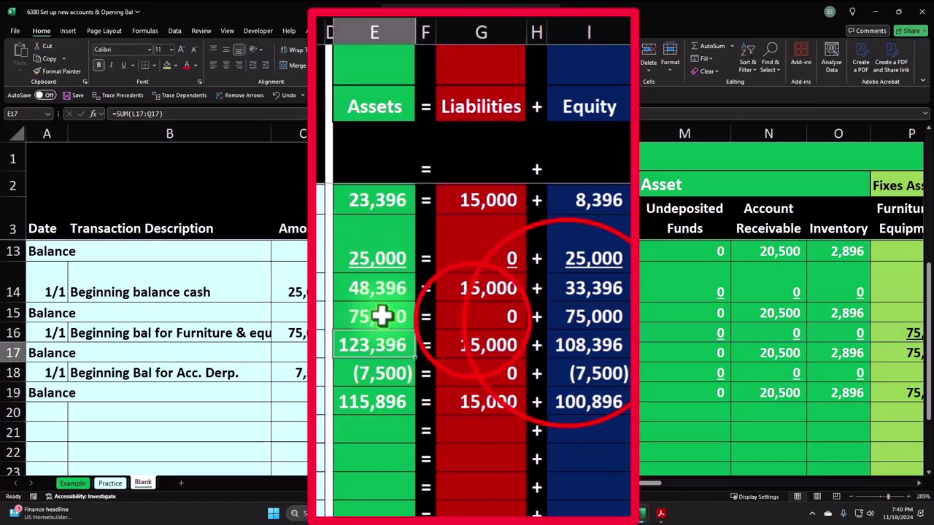
{"action": "left_click", "coordinate": [472, 320], "text": "ctrl"}
{"action": "left_click", "coordinate": [587, 316], "text": "ctrl"}
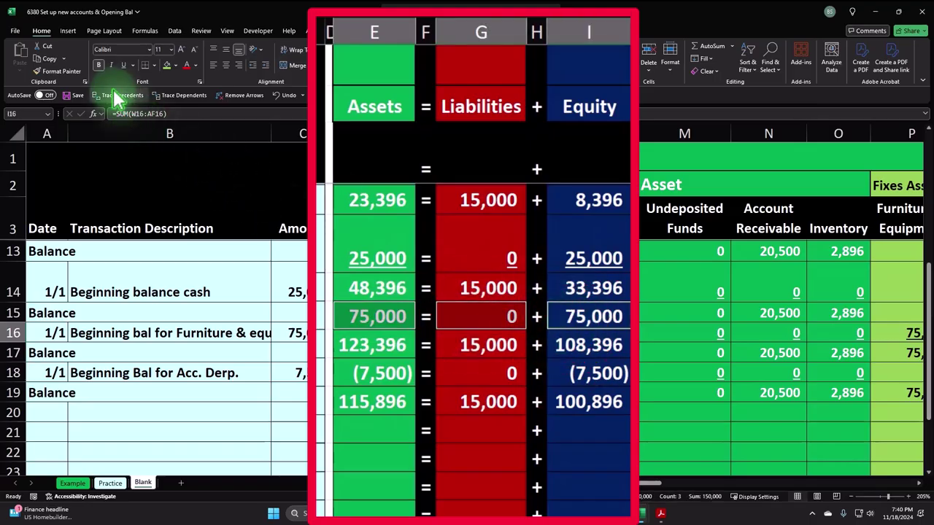
{"action": "left_click", "coordinate": [123, 65]}
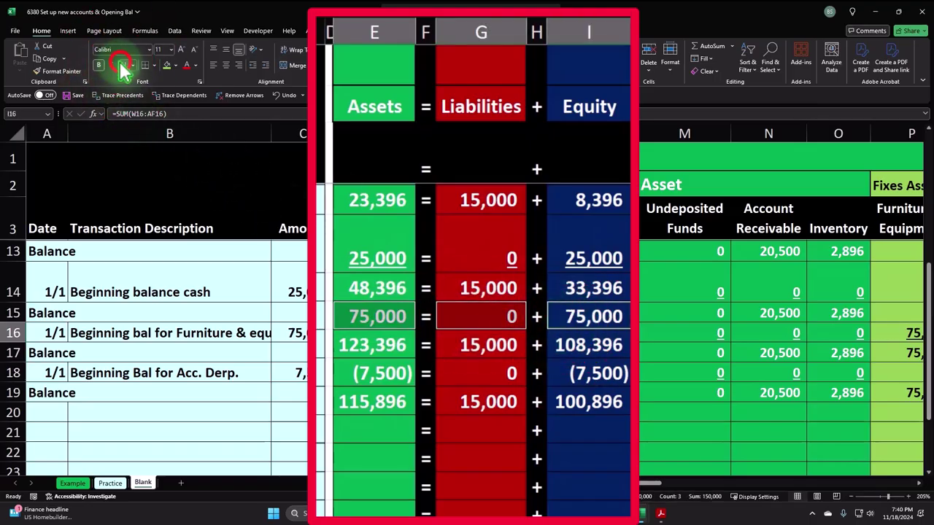
Underline the row 18 Assets, Liabilities and Equity totals in E18, G18 and I18, and check the row 19 totals balance.
{"action": "left_click", "coordinate": [371, 372]}
{"action": "left_click", "coordinate": [479, 369], "text": "ctrl"}
{"action": "left_click", "coordinate": [574, 371], "text": "ctrl"}
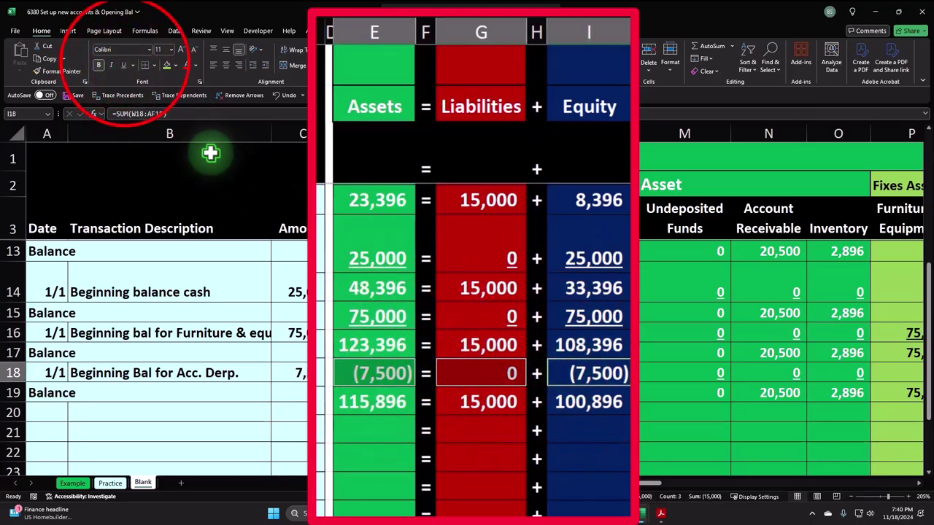
{"action": "left_click", "coordinate": [129, 65]}
{"action": "left_click", "coordinate": [369, 403]}
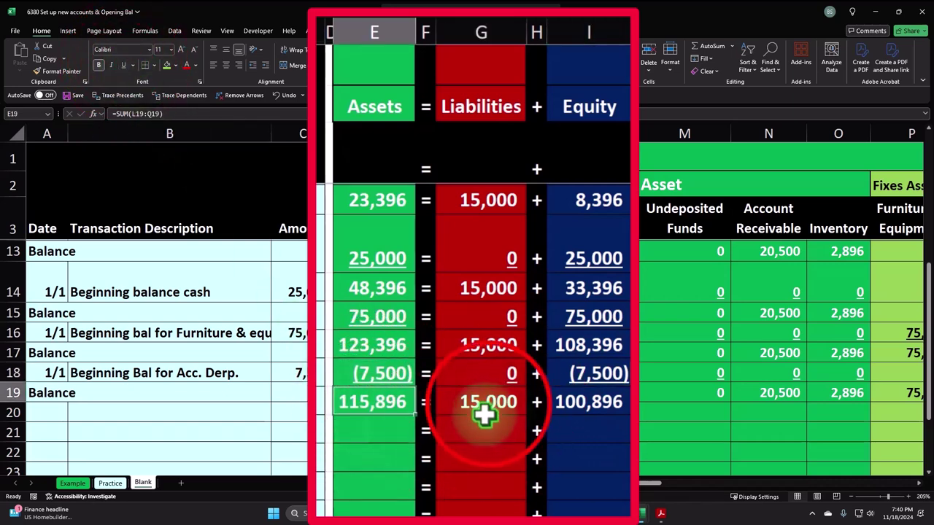
{"action": "left_click_drag", "start_coordinate": [487, 403], "coordinate": [560, 403]}
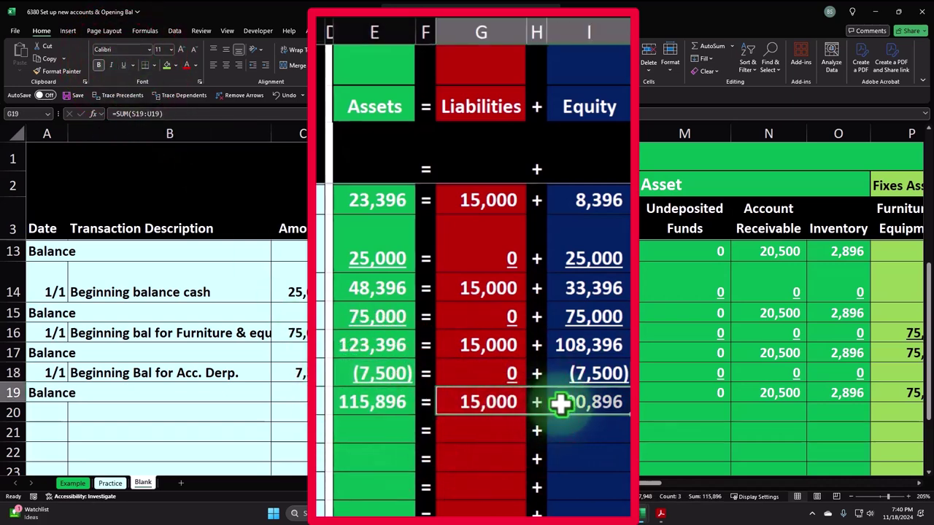
{"action": "left_click", "coordinate": [142, 414]}
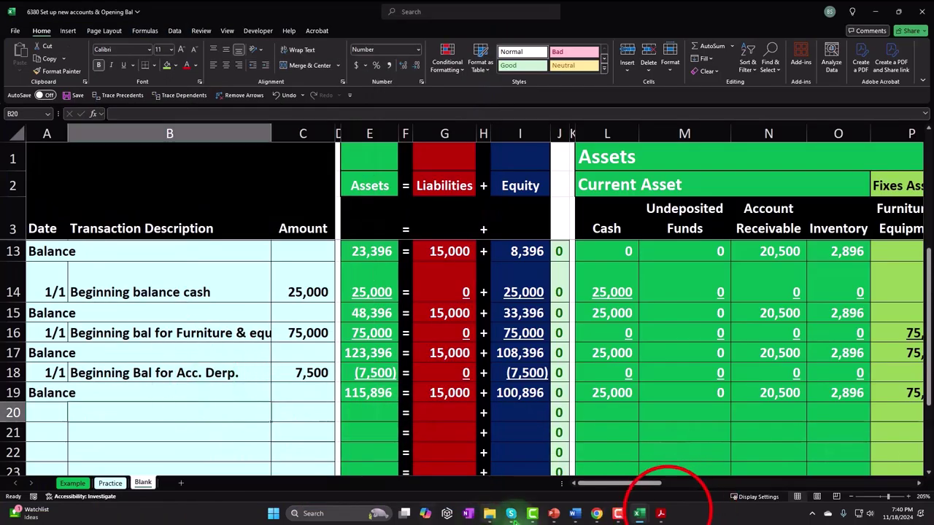
Switch to the beginning balances PDF in Acrobat and highlight the Accumulated Depreciation line with its 7,500.00 credit.
{"action": "left_click", "coordinate": [660, 513]}
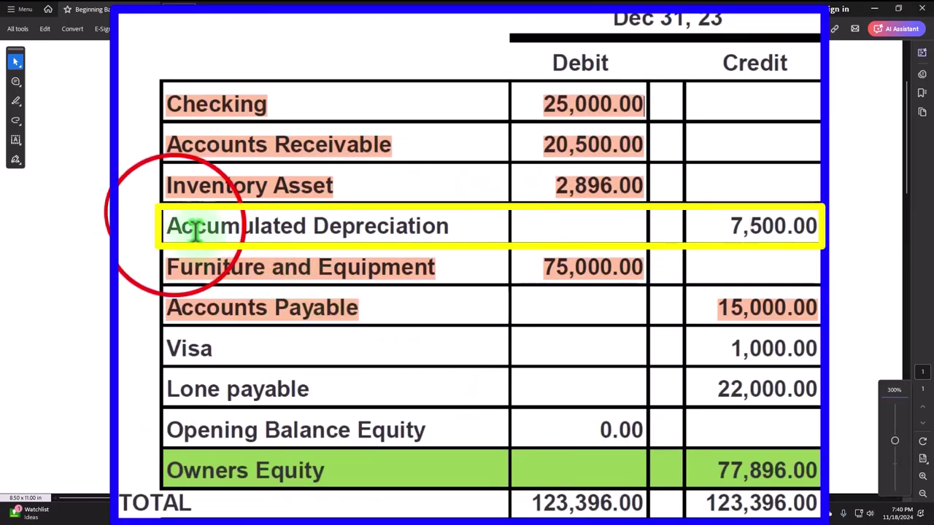
{"action": "left_click_drag", "start_coordinate": [162, 225], "coordinate": [817, 228]}
{"action": "left_click", "coordinate": [99, 312]}
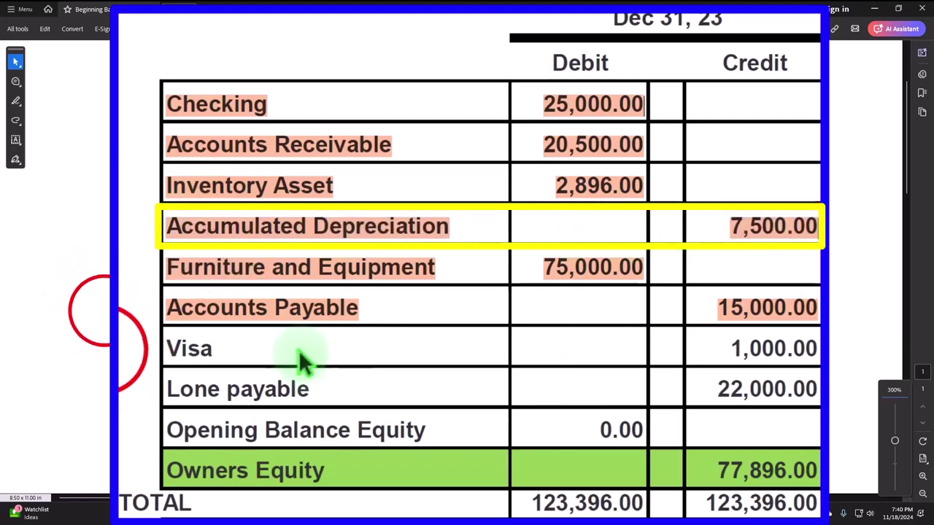
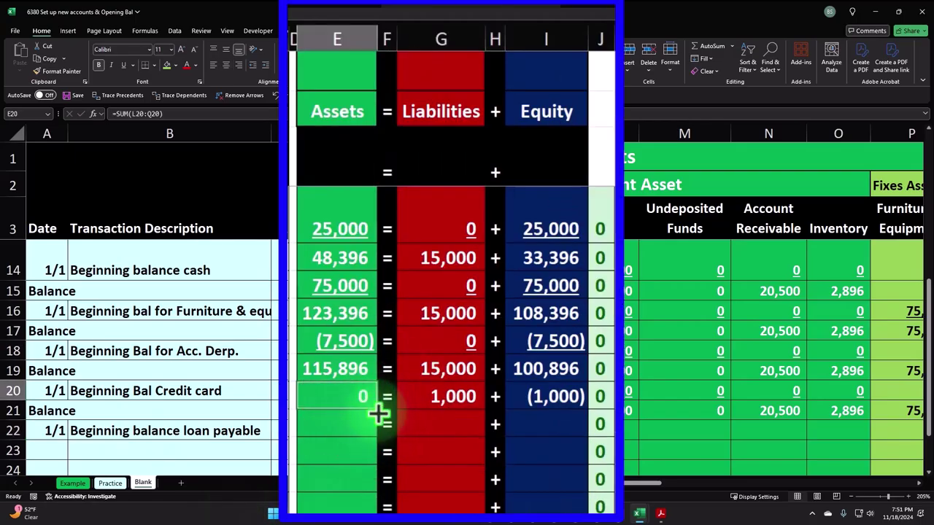
Fill the Assets, Liabilities and Equity total formulas in E20, G20 and I20 down to row 21, and underline the Equity total in I20.
{"action": "left_click_drag", "start_coordinate": [378, 413], "coordinate": [379, 432]}
{"action": "left_click", "coordinate": [489, 408]}
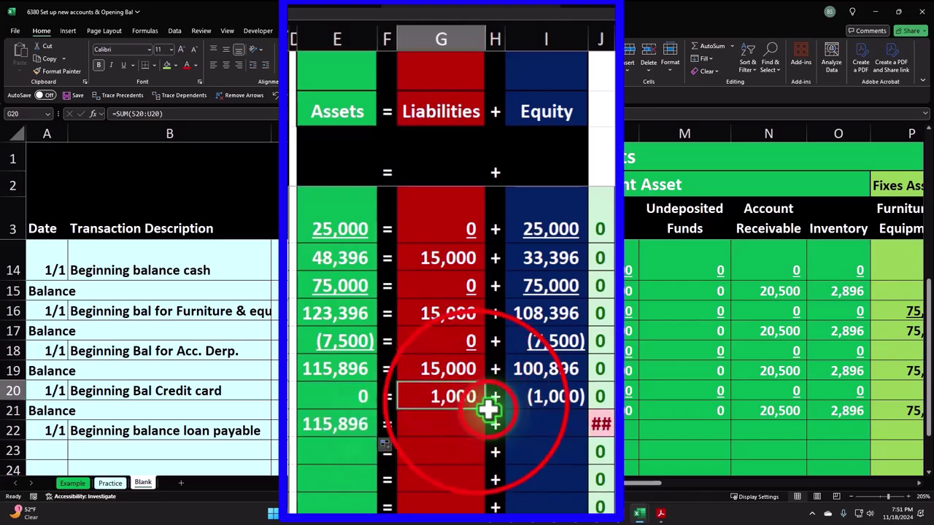
{"action": "left_click", "coordinate": [474, 396]}
{"action": "left_click_drag", "start_coordinate": [483, 410], "coordinate": [486, 430]}
{"action": "left_click", "coordinate": [542, 399]}
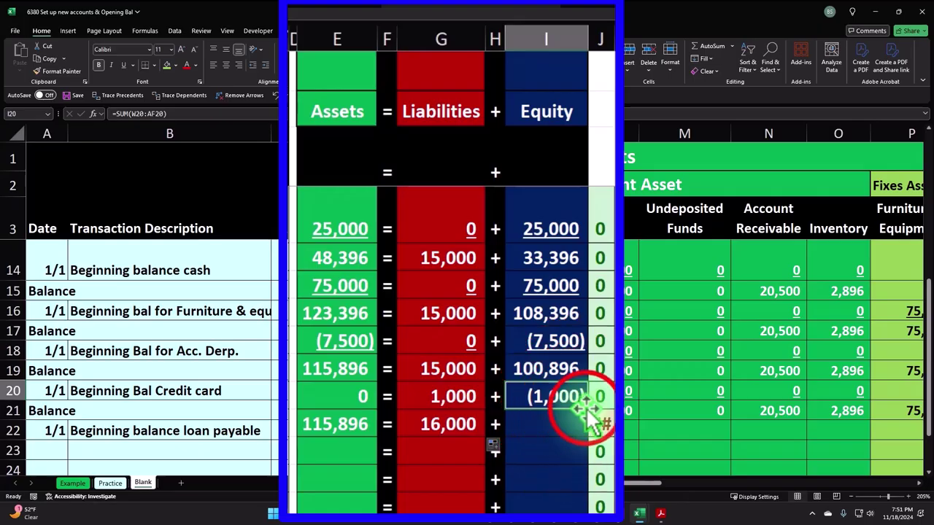
{"action": "left_click_drag", "start_coordinate": [587, 412], "coordinate": [584, 430]}
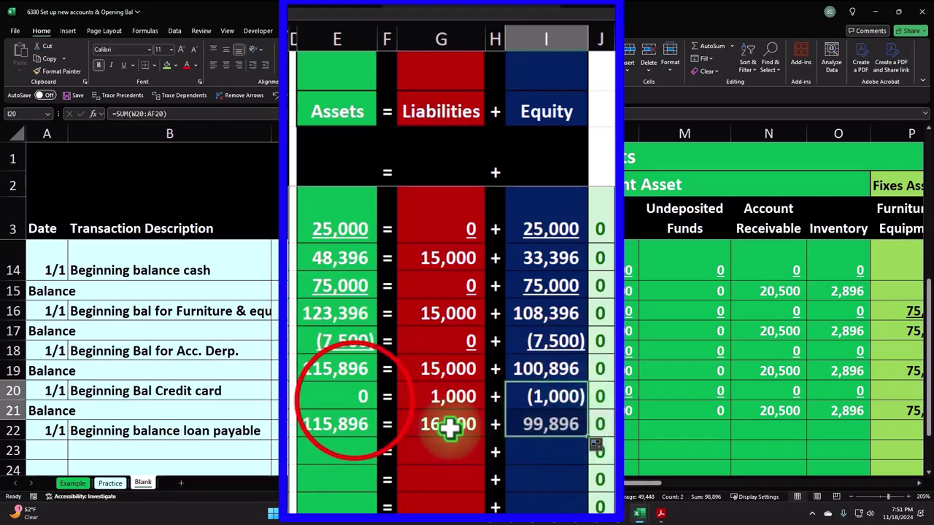
{"action": "left_click", "coordinate": [409, 395]}
{"action": "left_click", "coordinate": [521, 394]}
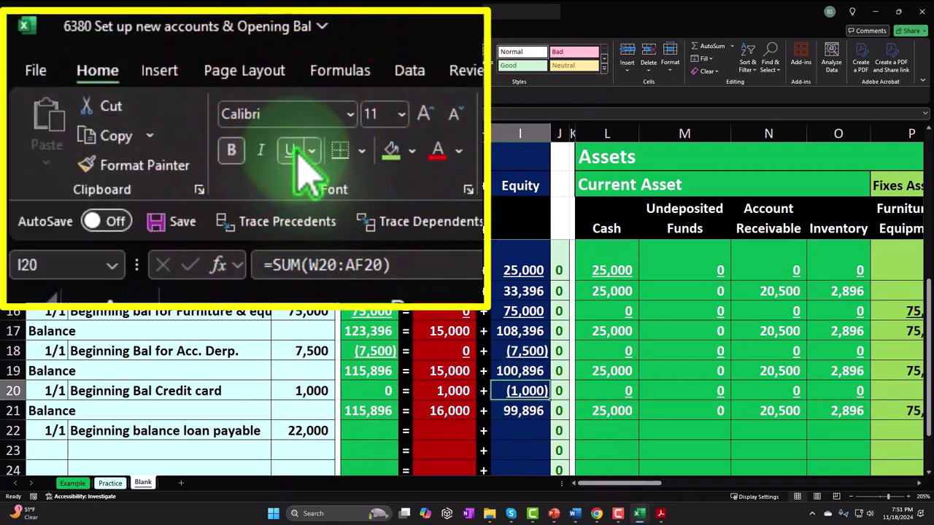
Link the Loan Payable cell U22 to the loan amount with the formula =C22.
{"action": "left_click", "coordinate": [375, 432]}
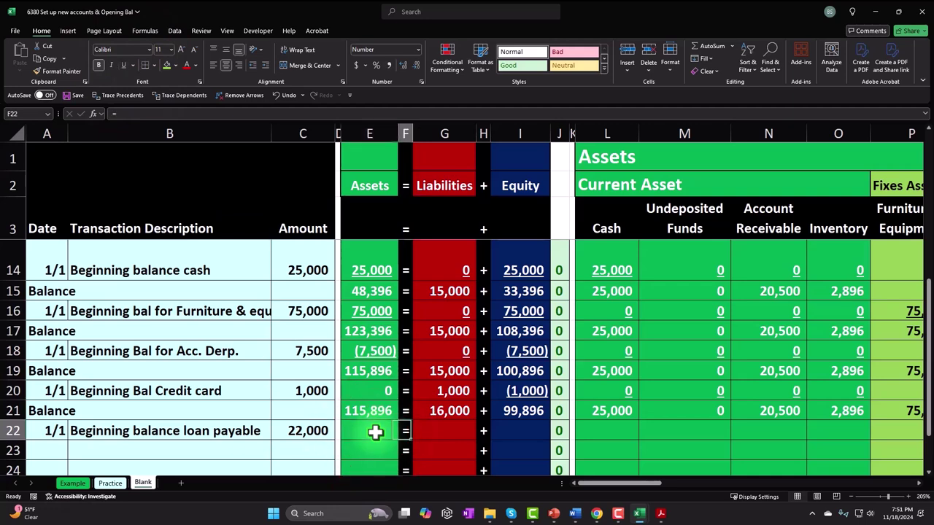
{"action": "key", "text": "Right"}
{"action": "key", "text": "Right"}
{"action": "key", "text": "Right"}
{"action": "key", "text": "Right"}
{"action": "key", "text": "Right"}
{"action": "key", "text": "Right"}
{"action": "key", "text": "Right"}
{"action": "key", "text": "Right"}
{"action": "key", "text": "Right"}
{"action": "key", "text": "Right"}
{"action": "key", "text": "Right"}
{"action": "key", "text": "Right"}
{"action": "key", "text": "Right"}
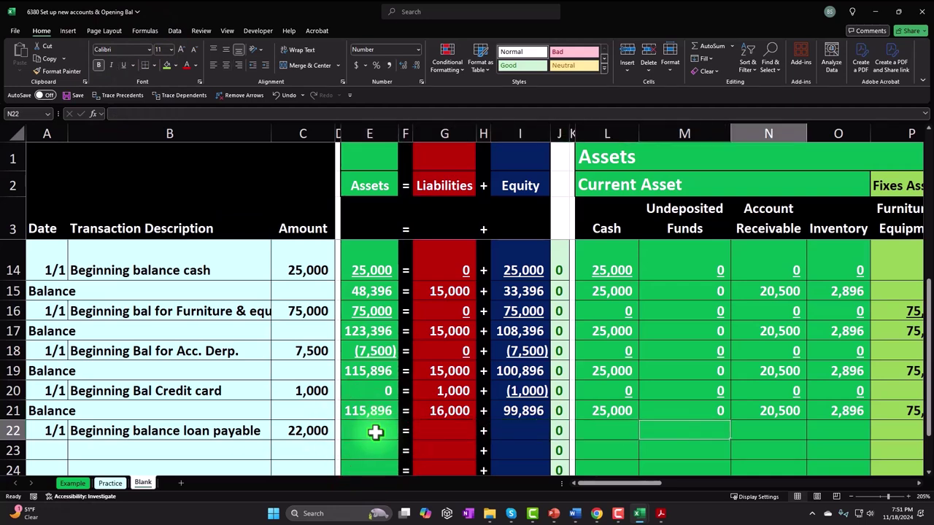
{"action": "key", "text": "Right"}
{"action": "key", "text": "Right"}
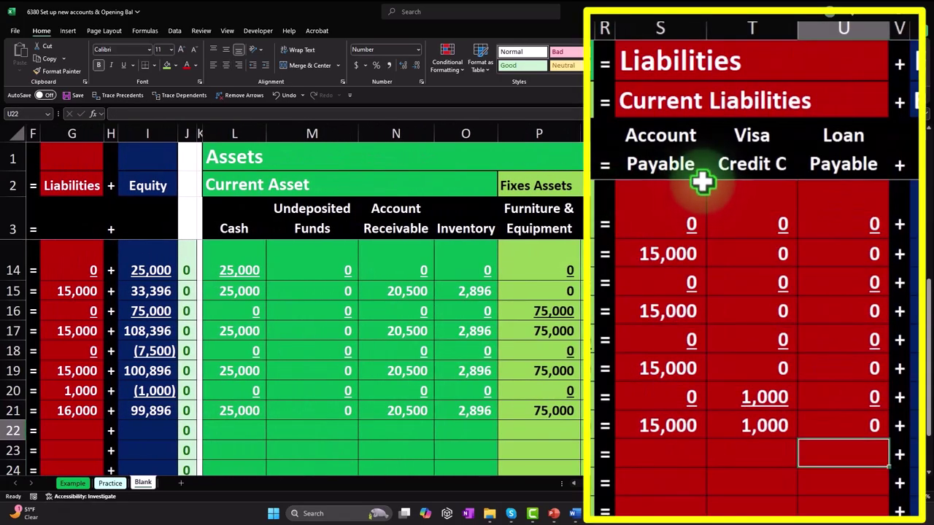
{"action": "type", "text": "="}
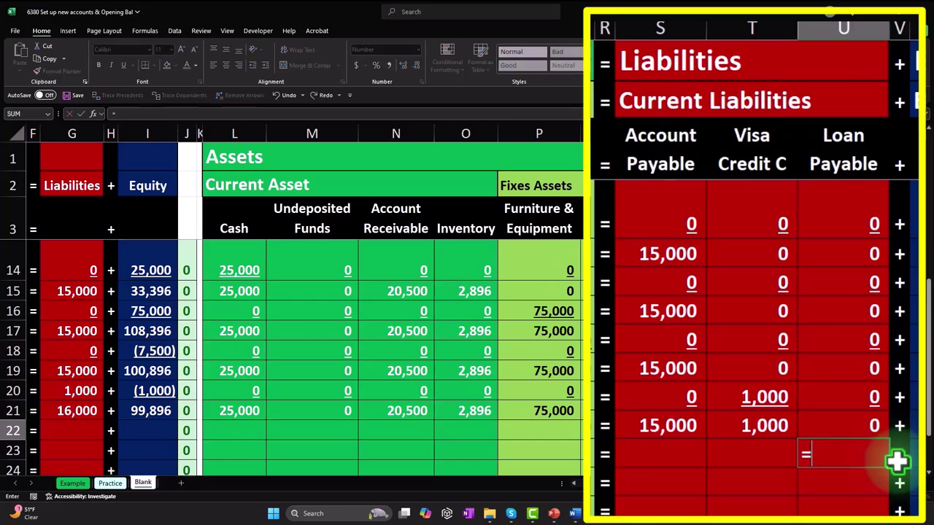
{"action": "key", "text": "Left"}
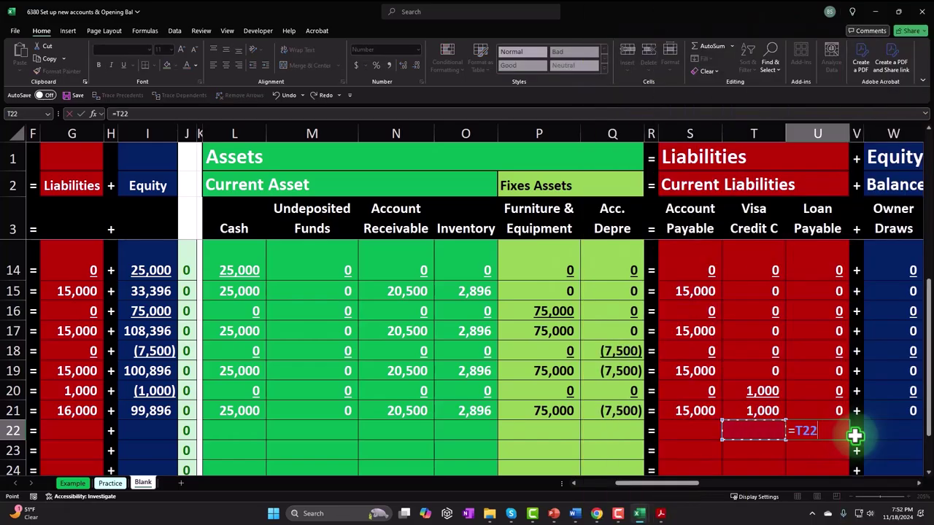
{"action": "key", "text": "Left"}
{"action": "key", "text": "Left"}
{"action": "key", "text": "Left"}
{"action": "key", "text": "Left"}
{"action": "key", "text": "Left"}
{"action": "key", "text": "Left"}
{"action": "key", "text": "Left"}
{"action": "key", "text": "Left"}
{"action": "key", "text": "Left"}
{"action": "key", "text": "Left"}
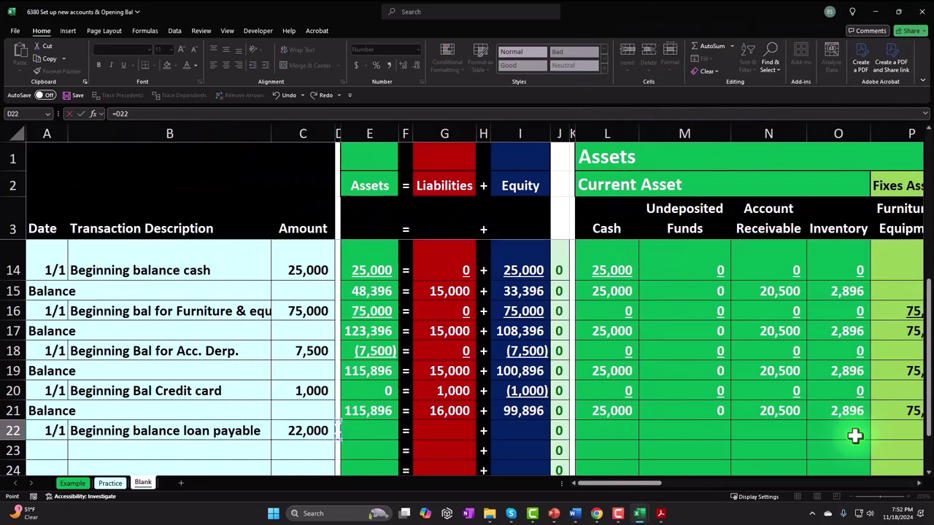
{"action": "key", "text": "Return"}
Enter the negative of the row 22 loan amount in the Owner Equity cell X22 with the formula -C22.
{"action": "key", "text": "Right"}
{"action": "key", "text": "Right"}
{"action": "key", "text": "Right"}
{"action": "key", "text": "Right"}
{"action": "key", "text": "Right"}
{"action": "key", "text": "Right"}
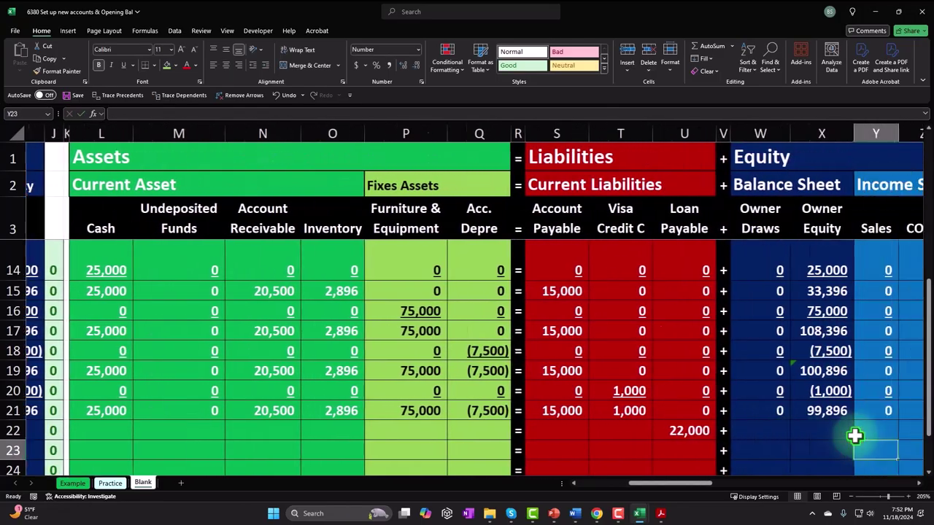
{"action": "key", "text": "Left"}
{"action": "key", "text": "Left"}
{"action": "key", "text": "Left"}
{"action": "key", "text": "Up"}
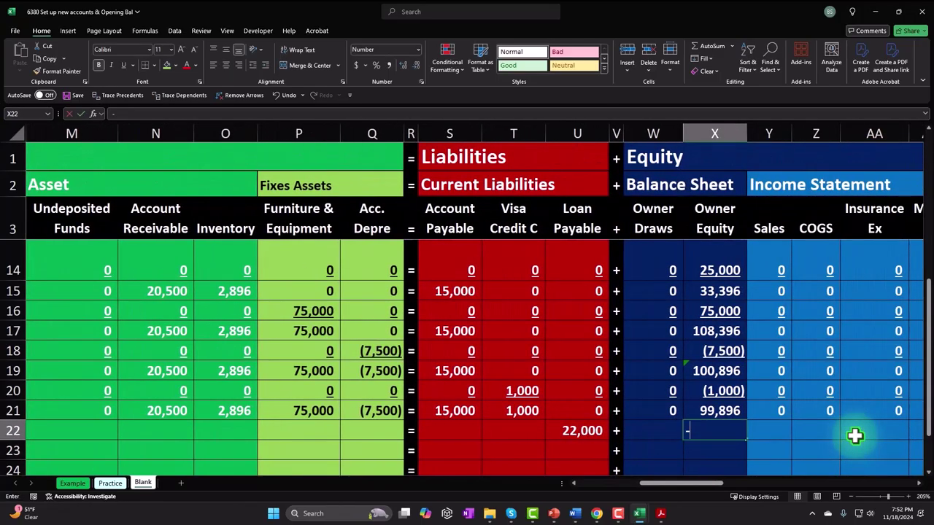
{"action": "type", "text": "-"}
{"action": "key", "text": "Left"}
{"action": "key", "text": "Left"}
{"action": "key", "text": "Left"}
{"action": "key", "text": "Left"}
{"action": "key", "text": "Left"}
{"action": "key", "text": "Left"}
{"action": "key", "text": "Left"}
{"action": "key", "text": "Left"}
{"action": "key", "text": "Left"}
{"action": "key", "text": "Left"}
{"action": "key", "text": "Left"}
{"action": "key", "text": "Left"}
{"action": "key", "text": "Left"}
{"action": "key", "text": "Left"}
{"action": "key", "text": "Left"}
{"action": "key", "text": "Left"}
{"action": "key", "text": "Left"}
{"action": "key", "text": "Left"}
{"action": "key", "text": "Left"}
{"action": "key", "text": "Left"}
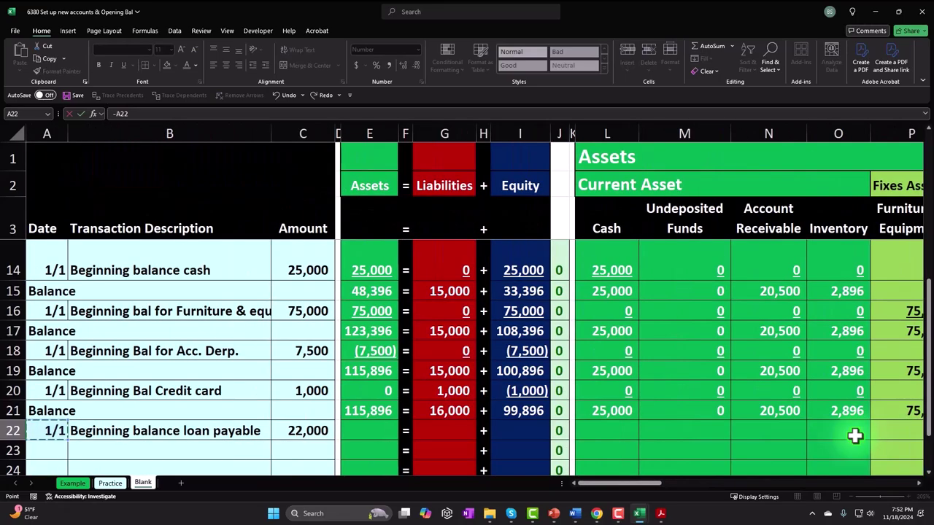
{"action": "key", "text": "Return"}
Fill the Assets, Liabilities and Equity total formulas in E21, G21 and I21 down to row 22 and check the Equity total.
{"action": "key", "text": "Left"}
{"action": "key", "text": "Left"}
{"action": "key", "text": "Left"}
{"action": "key", "text": "Left"}
{"action": "key", "text": "Left"}
{"action": "key", "text": "Left"}
{"action": "key", "text": "Left"}
{"action": "key", "text": "Left"}
{"action": "key", "text": "Left"}
{"action": "key", "text": "Left"}
{"action": "key", "text": "Left"}
{"action": "key", "text": "Left"}
{"action": "key", "text": "Left"}
{"action": "key", "text": "Left"}
{"action": "key", "text": "Left"}
{"action": "key", "text": "Left"}
{"action": "key", "text": "Left"}
{"action": "key", "text": "Left"}
{"action": "key", "text": "Left"}
{"action": "key", "text": "Left"}
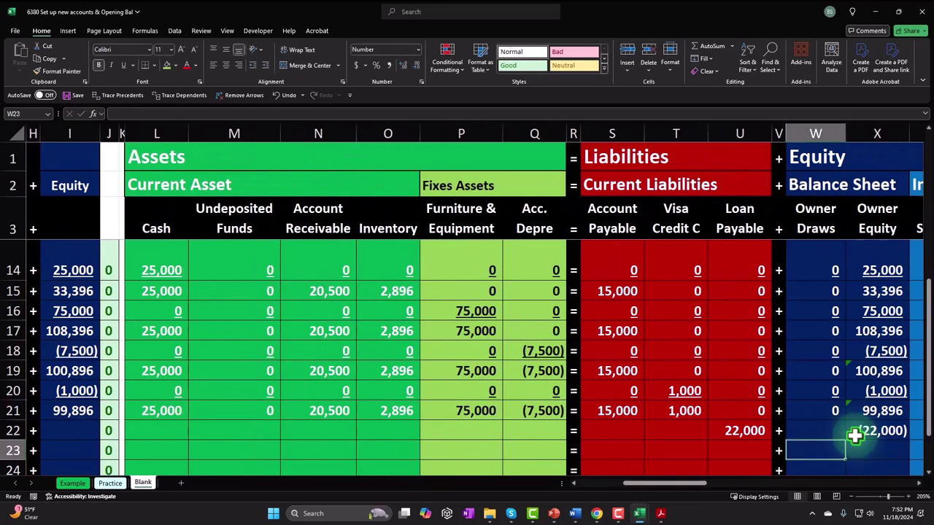
{"action": "key", "text": "Left"}
{"action": "key", "text": "Left"}
{"action": "key", "text": "Left"}
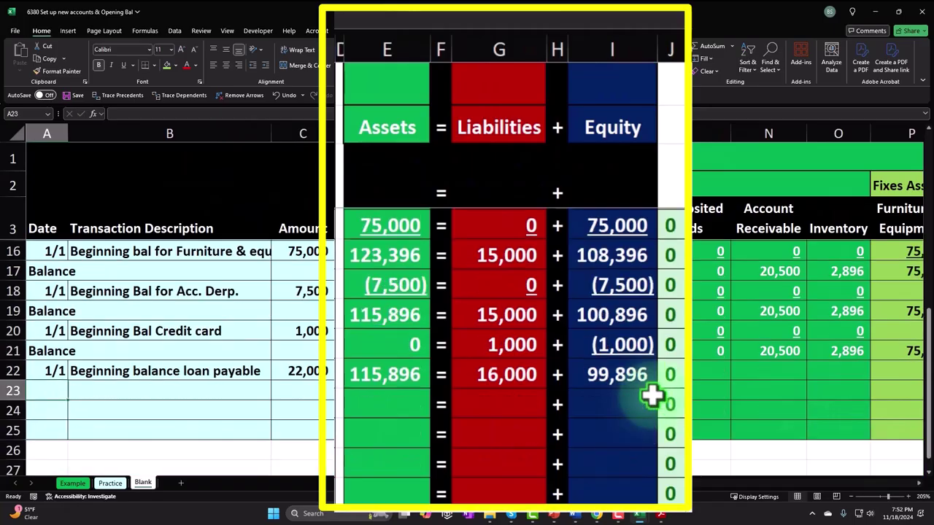
{"action": "left_click", "coordinate": [421, 379]}
{"action": "left_click_drag", "start_coordinate": [427, 387], "coordinate": [427, 408]}
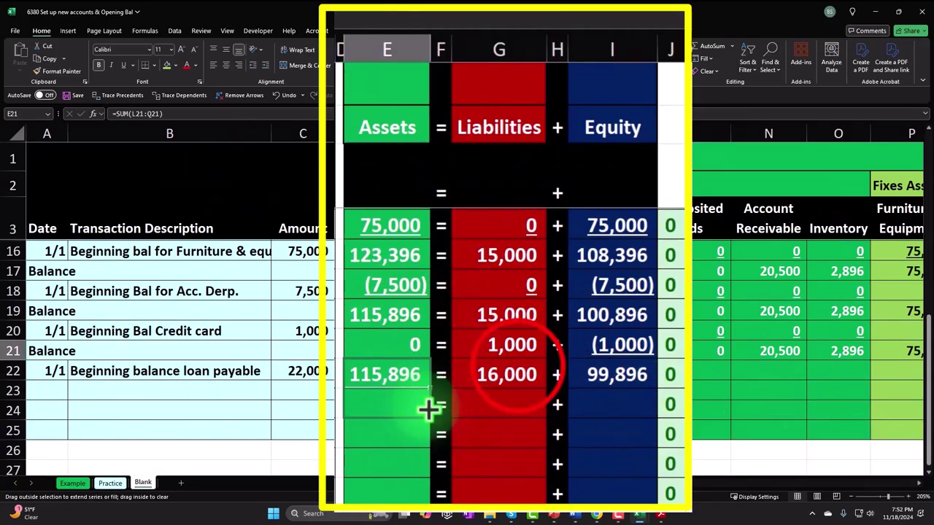
{"action": "left_click", "coordinate": [517, 371]}
{"action": "left_click_drag", "start_coordinate": [542, 382], "coordinate": [545, 404]}
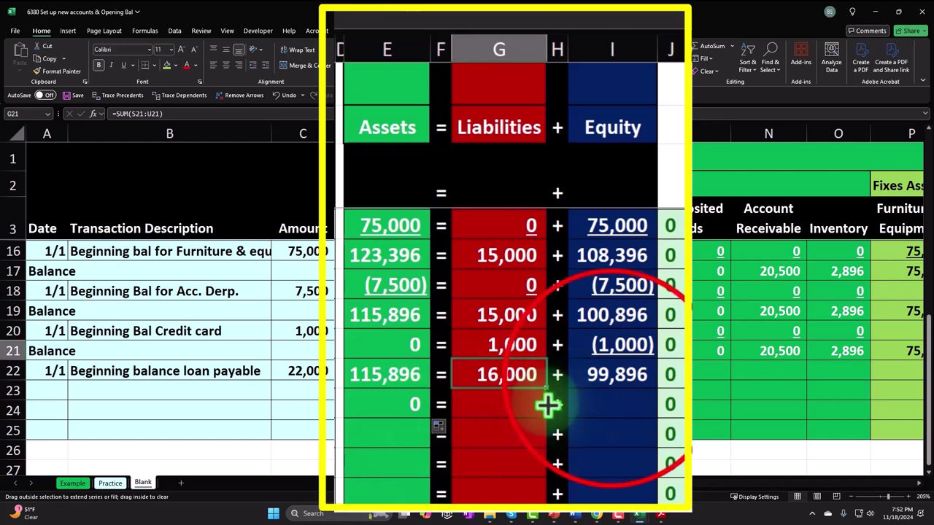
{"action": "left_click", "coordinate": [611, 377]}
{"action": "left_click_drag", "start_coordinate": [659, 388], "coordinate": [652, 410]}
{"action": "left_click", "coordinate": [638, 404]}
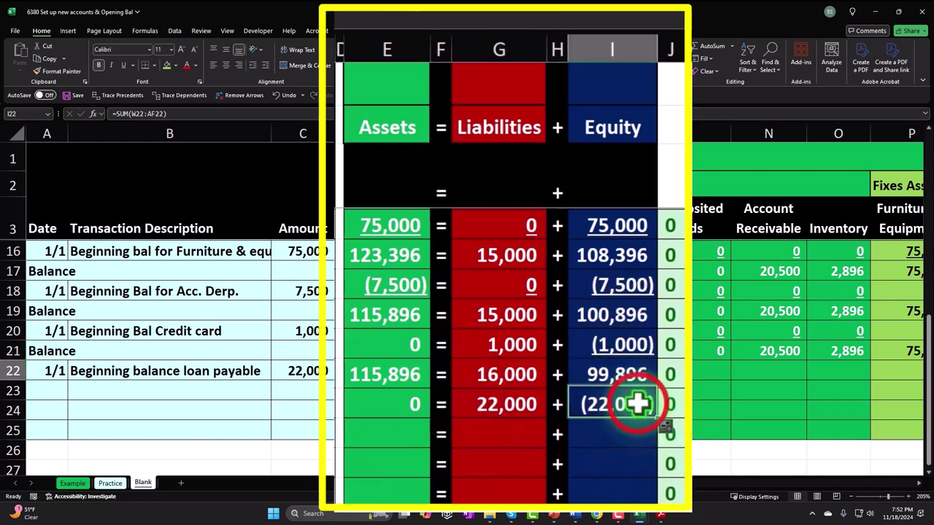
Label row 23 as Balance in A23.
{"action": "key", "text": "Left"}
{"action": "key", "text": "Left"}
{"action": "key", "text": "Left"}
{"action": "key", "text": "Left"}
{"action": "key", "text": "Left"}
{"action": "key", "text": "Left"}
{"action": "key", "text": "Left"}
{"action": "key", "text": "Left"}
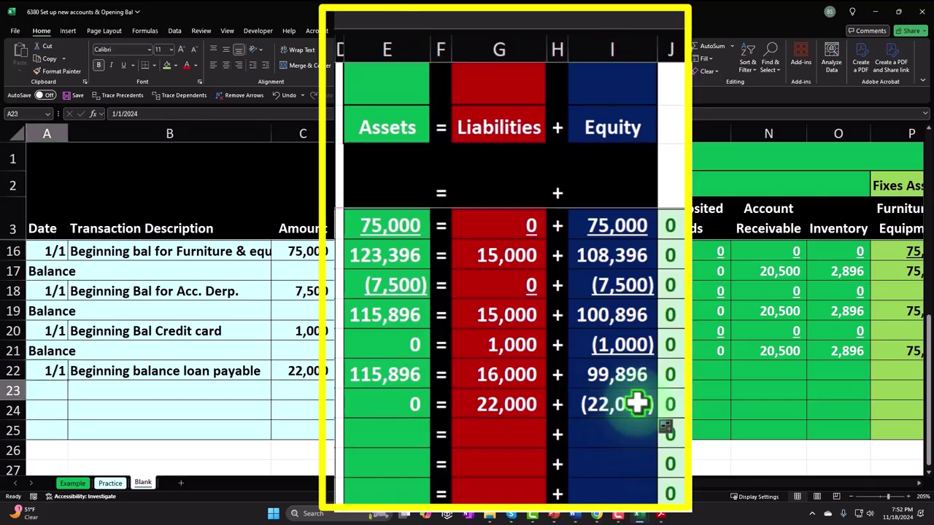
{"action": "type", "text": "="}
Enter 0 in the row 22 asset cells L22:Q22.
{"action": "key", "text": "Tab"}
{"action": "key", "text": "Tab"}
{"action": "key", "text": "Tab"}
{"action": "key", "text": "Tab"}
{"action": "key", "text": "Tab"}
{"action": "key", "text": "Tab"}
{"action": "key", "text": "Tab"}
{"action": "key", "text": "Tab"}
{"action": "key", "text": "Tab"}
{"action": "key", "text": "Tab"}
{"action": "key", "text": "Tab"}
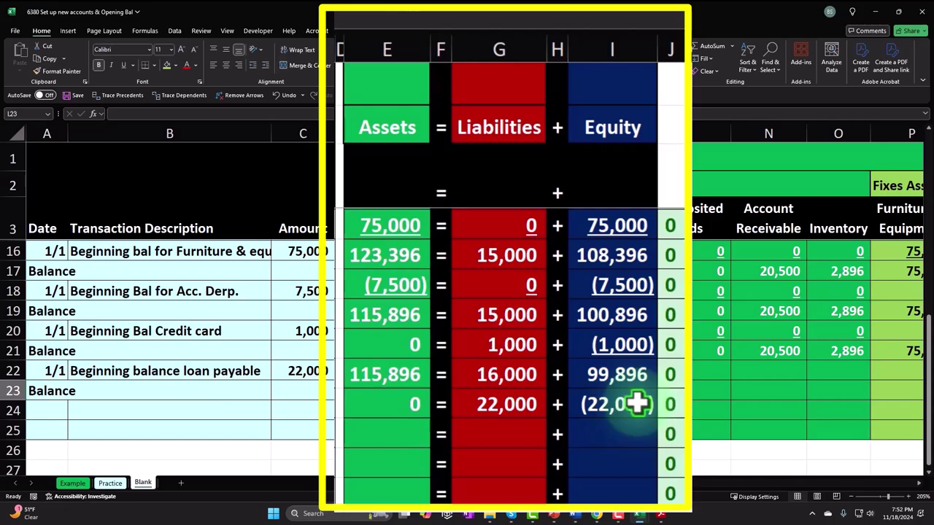
{"action": "key", "text": "Tab"}
{"action": "key", "text": "Tab"}
{"action": "key", "text": "Tab"}
{"action": "key", "text": "Tab"}
{"action": "key", "text": "Tab"}
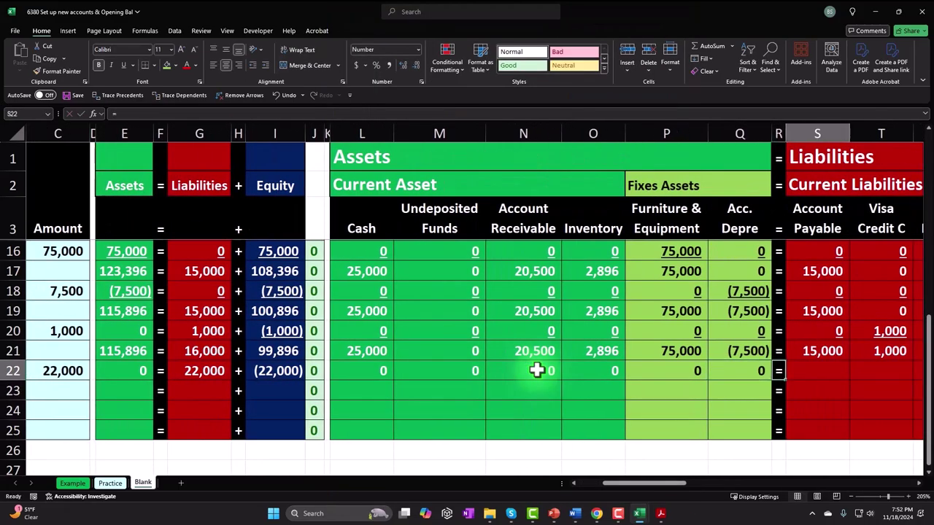
Enter 0 in the row 22 liability cells S22:U22.
{"action": "key", "text": "Tab"}
{"action": "key", "text": "Tab"}
{"action": "key", "text": "Tab"}
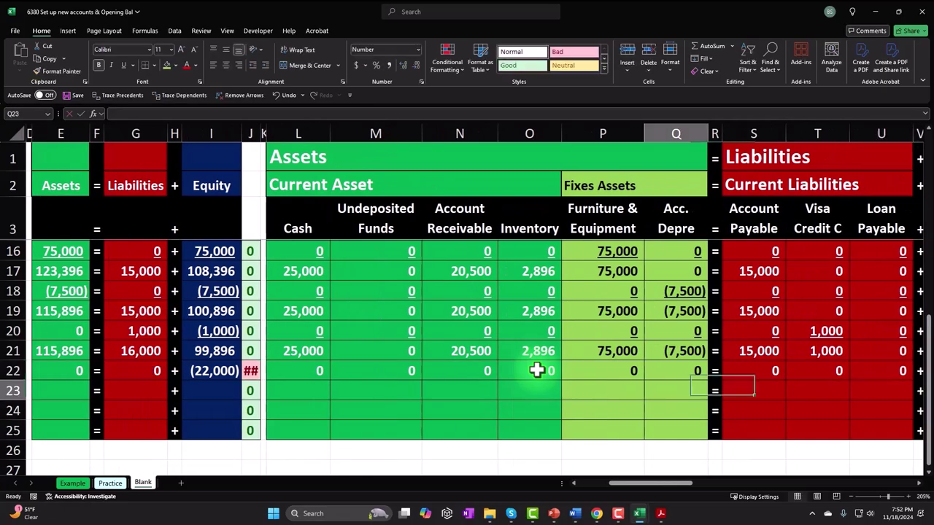
Restore the 22,000 loan amount in U22 and enter 0 in Owner Draws W22 and the income statement cells Y22:AF22.
{"action": "key", "text": "Tab"}
{"action": "key", "text": "Tab"}
{"action": "key", "text": "Tab"}
{"action": "key", "text": "Tab"}
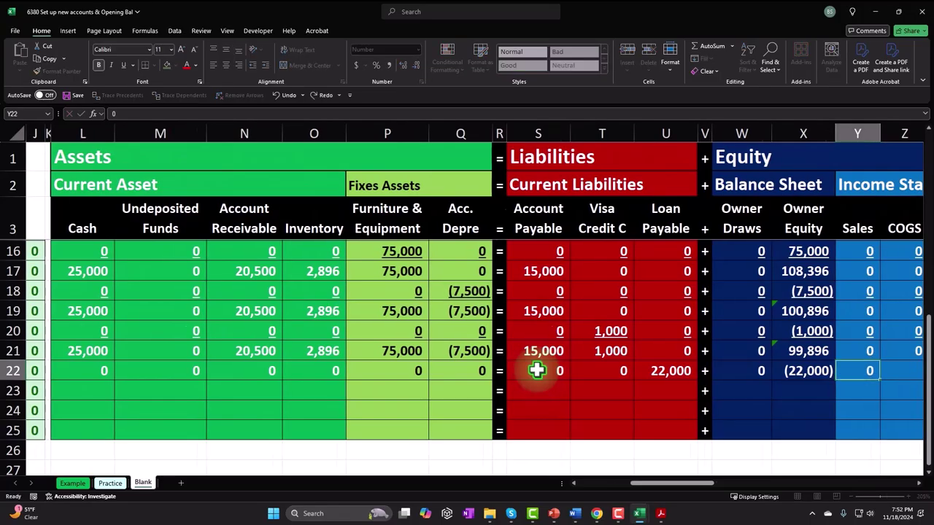
{"action": "key", "text": "Tab"}
{"action": "key", "text": "Tab"}
{"action": "key", "text": "Tab"}
{"action": "key", "text": "Tab"}
{"action": "type", "text": "0"}
{"action": "key", "text": "Tab"}
{"action": "key", "text": "Tab"}
{"action": "key", "text": "Tab"}
{"action": "key", "text": "Tab"}
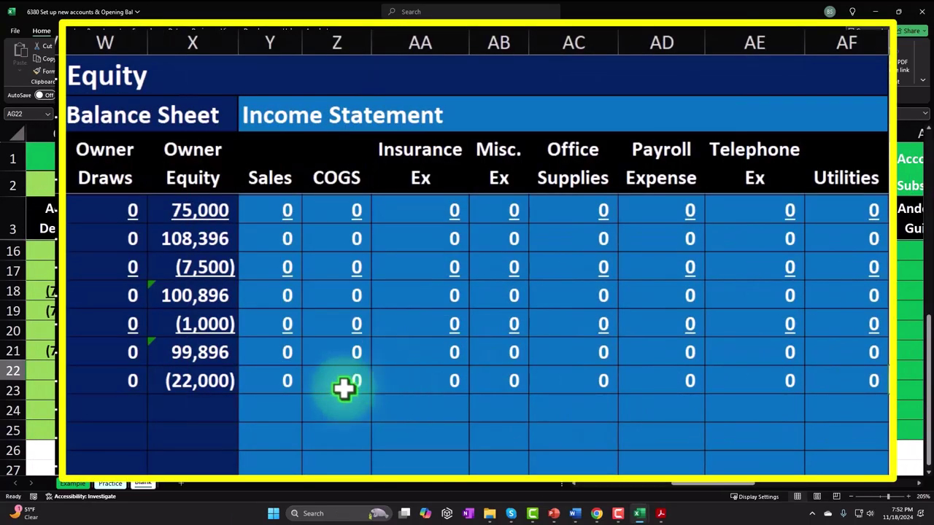
Underline the row 22 amounts in the equity W22:AF22, liability S22:U22 and asset L22:Q22 cells.
{"action": "left_click_drag", "start_coordinate": [135, 385], "coordinate": [839, 371]}
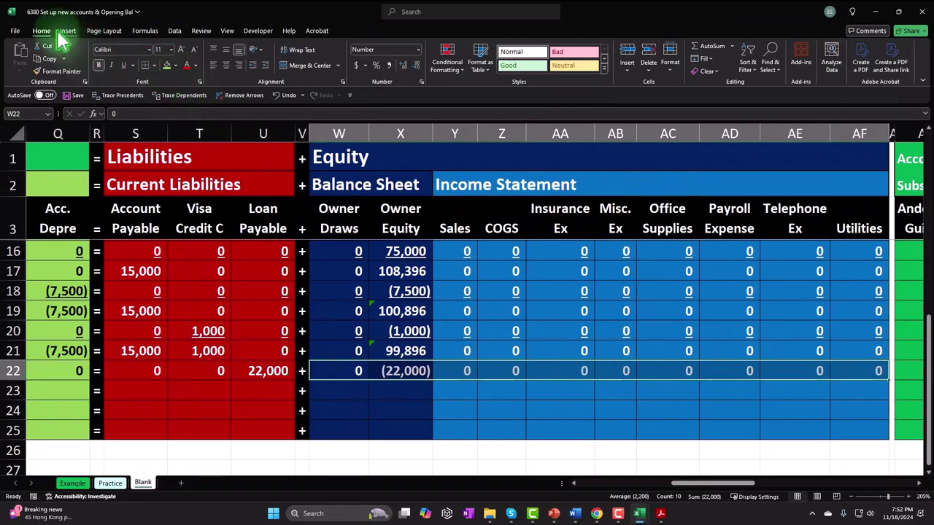
{"action": "left_click", "coordinate": [124, 65]}
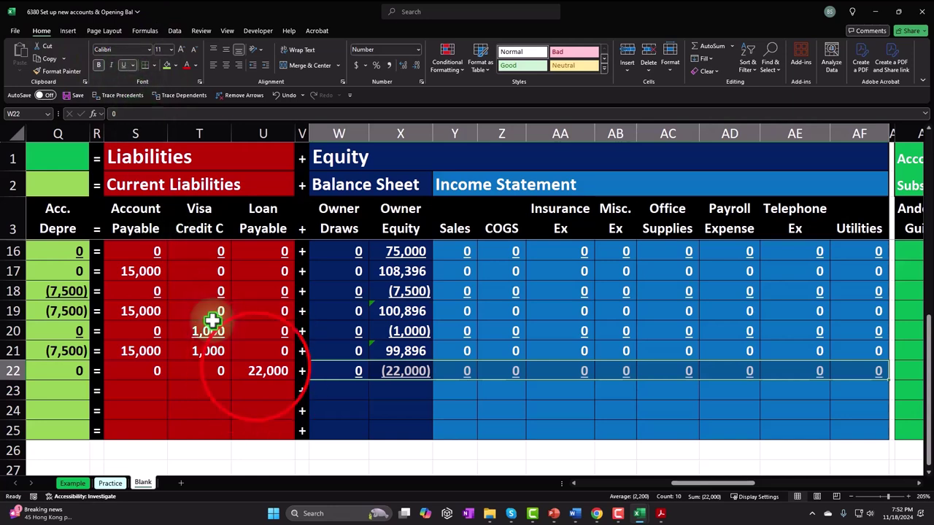
{"action": "left_click_drag", "start_coordinate": [252, 370], "coordinate": [160, 368]}
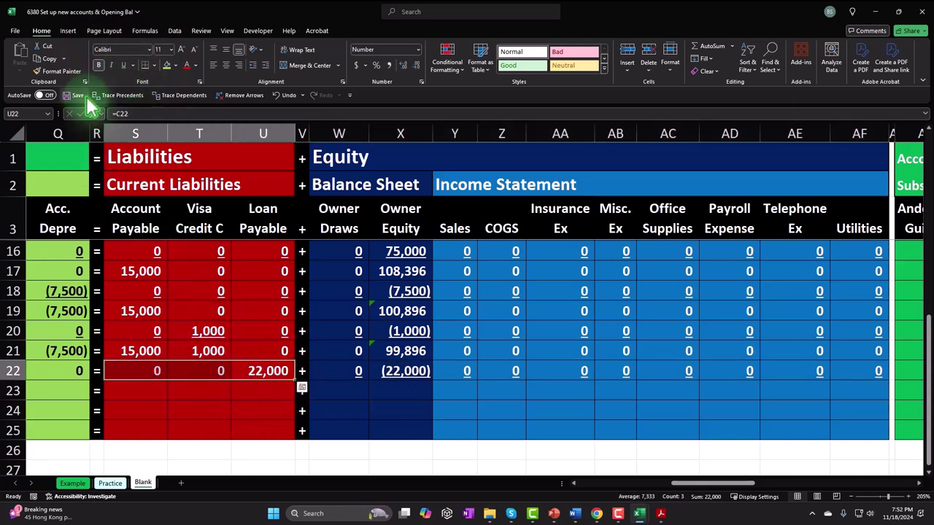
{"action": "left_click", "coordinate": [125, 65]}
{"action": "left_click_drag", "start_coordinate": [73, 371], "coordinate": [146, 370]}
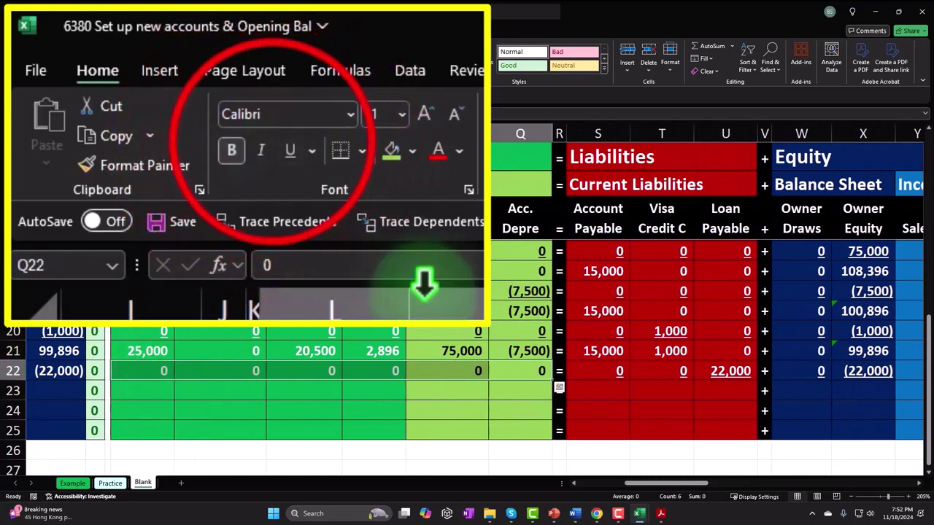
{"action": "left_click", "coordinate": [262, 151]}
{"action": "left_click", "coordinate": [262, 150]}
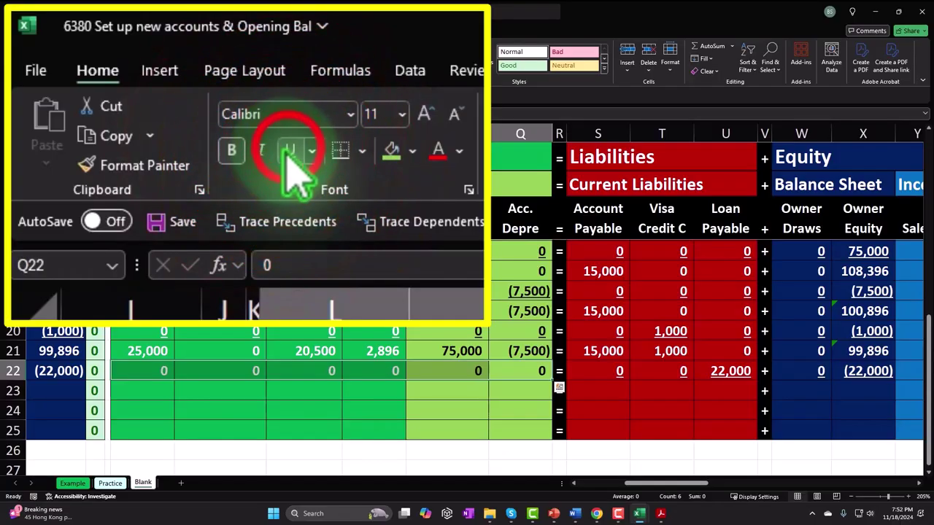
{"action": "left_click", "coordinate": [296, 150]}
Calculate the row 23 Cash balance in L23 by summing L21:L22.
{"action": "key", "text": "Left"}
{"action": "key", "text": "ctrl+Left"}
{"action": "key", "text": "Return"}
{"action": "key", "text": "Home"}
{"action": "key", "text": "Right"}
{"action": "key", "text": "Right"}
{"action": "key", "text": "Right"}
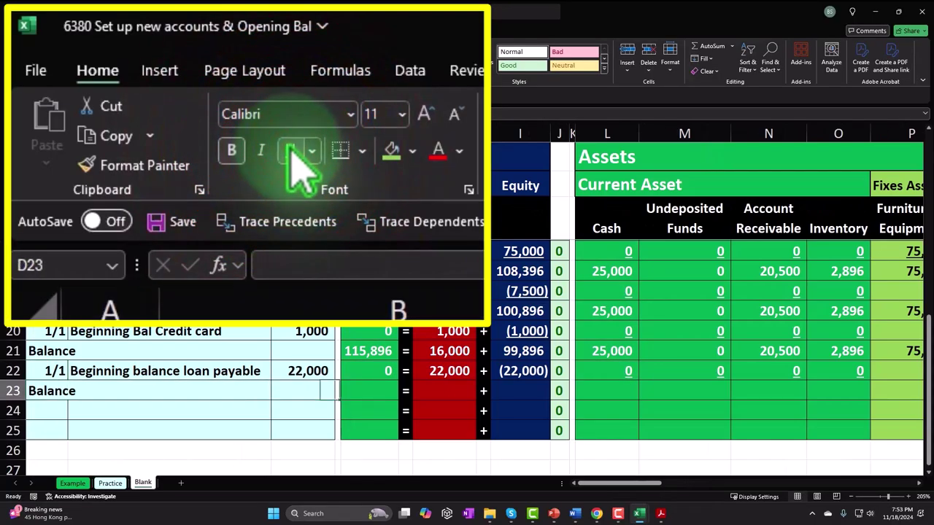
{"action": "key", "text": "Right"}
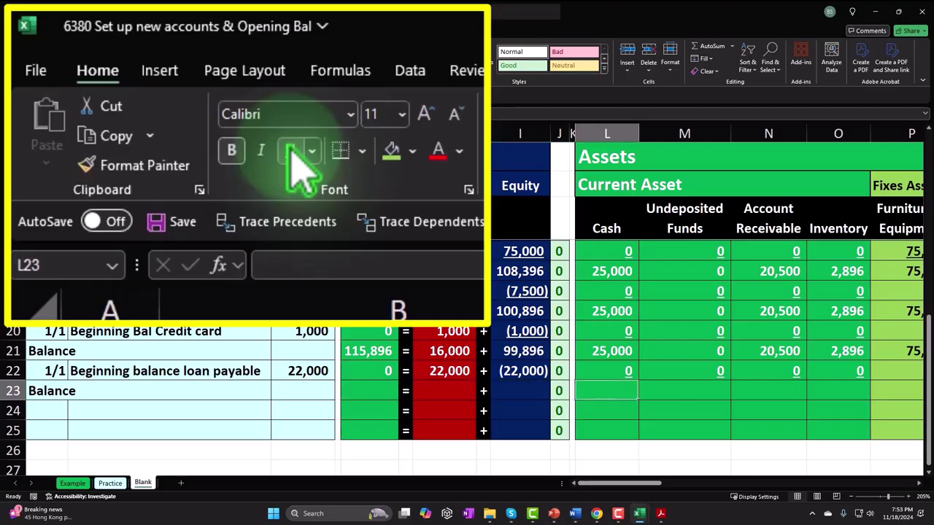
{"action": "type", "text": "=sum("}
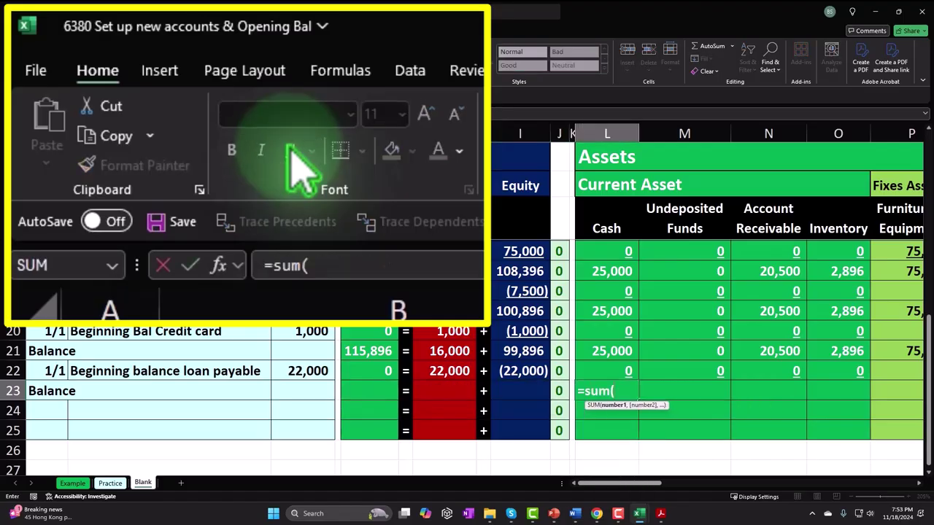
{"action": "key", "text": "Up"}
{"action": "key", "text": "Up"}
{"action": "key", "text": "Return"}
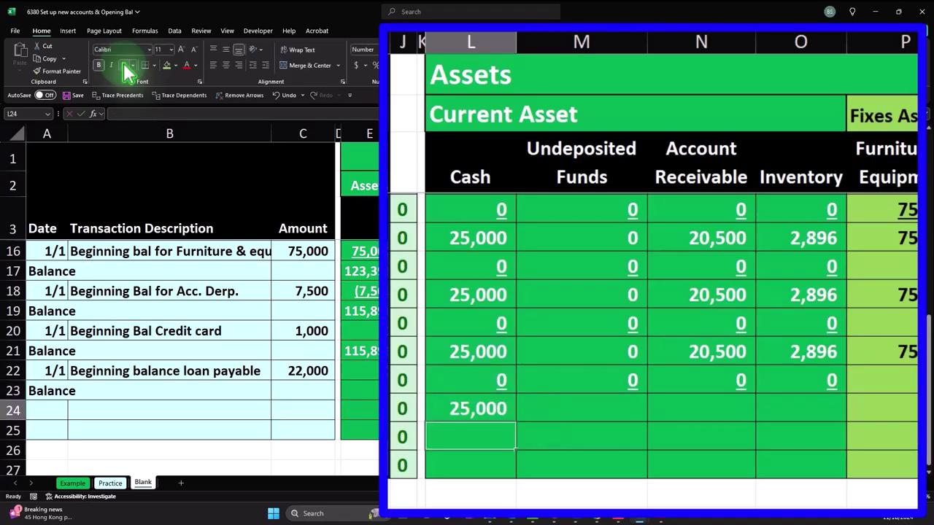
Copy the Cash balance formula from L23 to the other asset cells M23:Q23, pasting formulas only.
{"action": "left_click", "coordinate": [606, 391]}
{"action": "key", "text": "ctrl+c"}
{"action": "left_click", "coordinate": [685, 391]}
{"action": "left_click_drag", "start_coordinate": [684, 391], "coordinate": [432, 394]}
{"action": "right_click", "coordinate": [444, 391]}
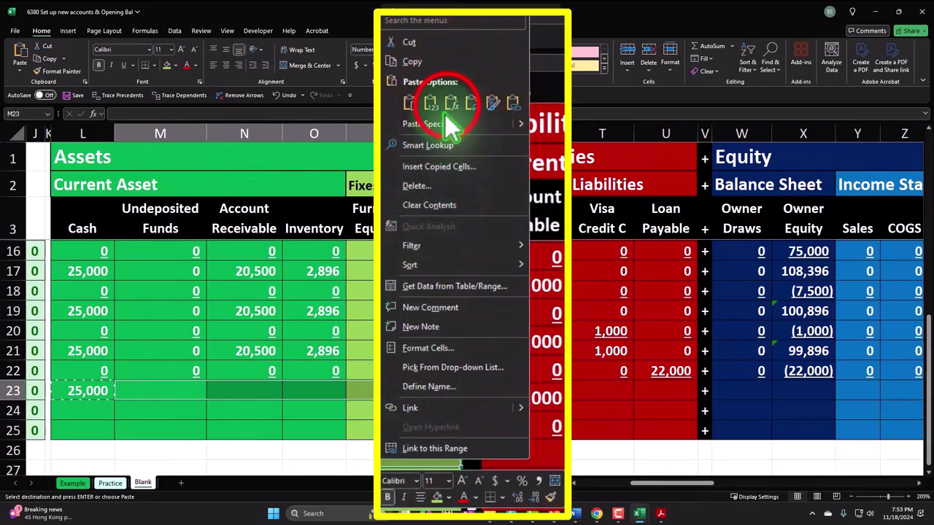
{"action": "left_click", "coordinate": [464, 140]}
Paste the copied balance formula as formulas only into the liability cells S23:U23 and the equity cells W23:AF23.
{"action": "left_click_drag", "start_coordinate": [552, 387], "coordinate": [623, 388]}
{"action": "right_click", "coordinate": [623, 387]}
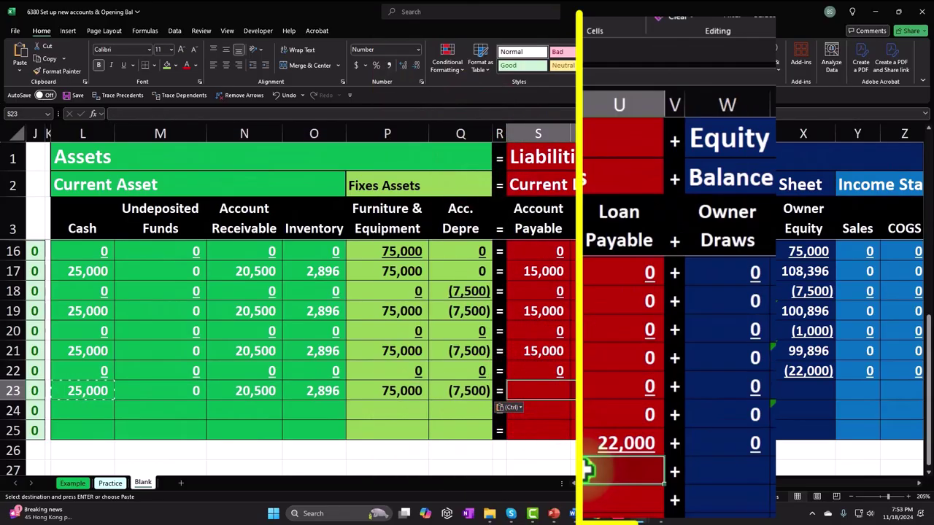
{"action": "left_click", "coordinate": [656, 110]}
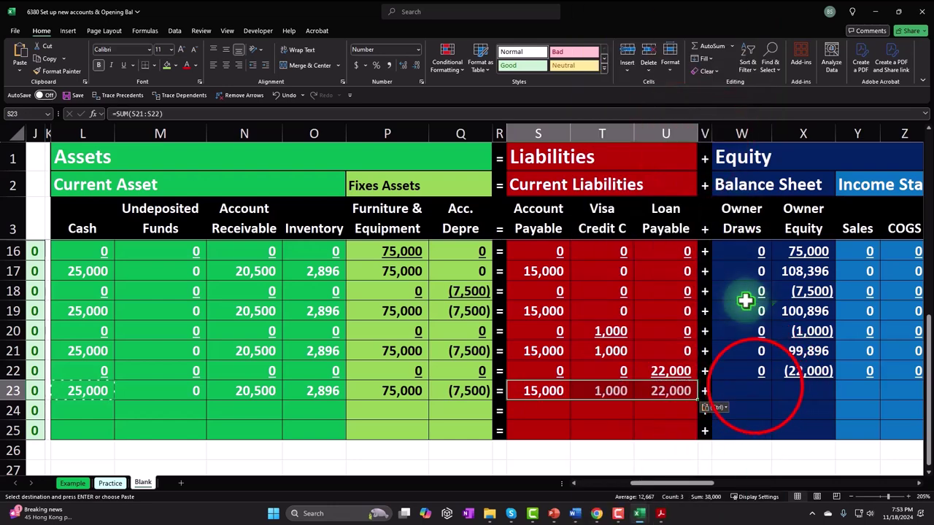
{"action": "left_click_drag", "start_coordinate": [754, 389], "coordinate": [878, 392]}
{"action": "right_click", "coordinate": [878, 392]}
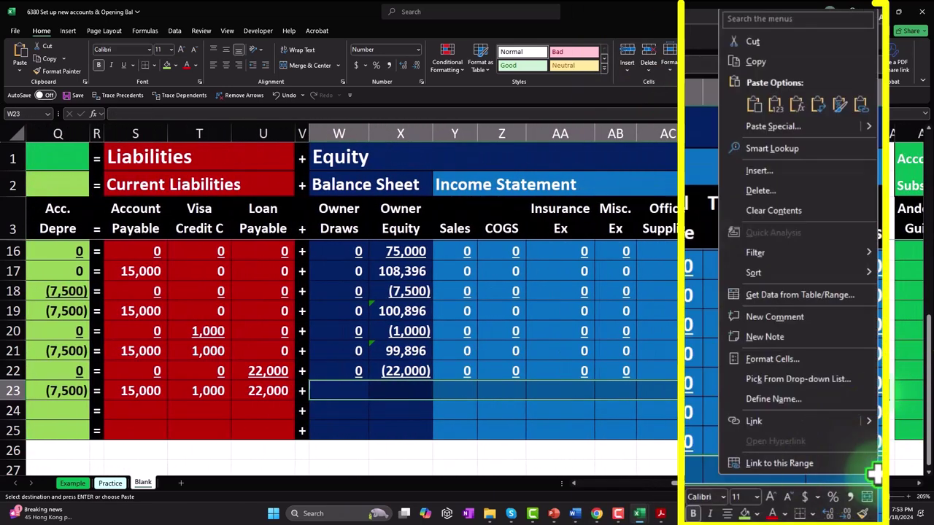
{"action": "left_click", "coordinate": [796, 109]}
Fill the Assets, Liabilities and Equity totals in E22, G22 and I22 down to row 23.
{"action": "key", "text": "Home"}
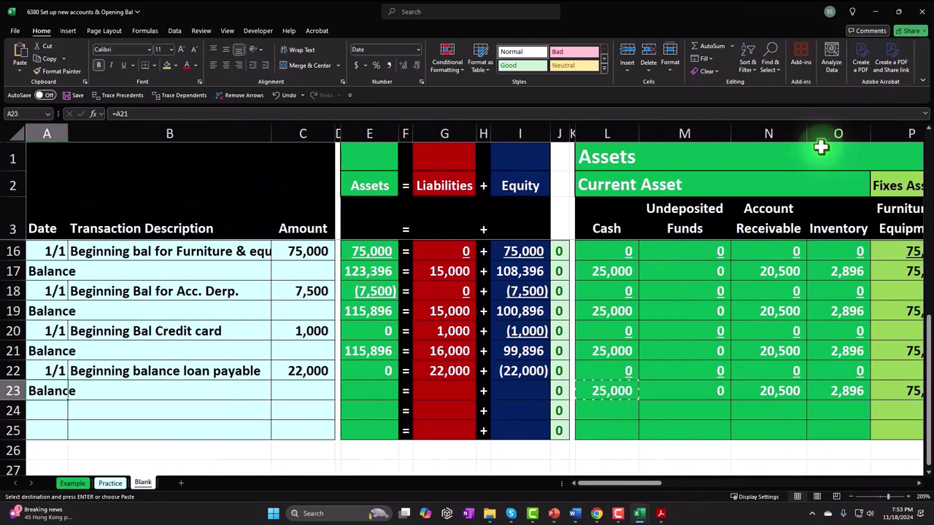
{"action": "left_click", "coordinate": [369, 370]}
{"action": "left_click_drag", "start_coordinate": [368, 415], "coordinate": [367, 440]}
{"action": "key", "text": "Return"}
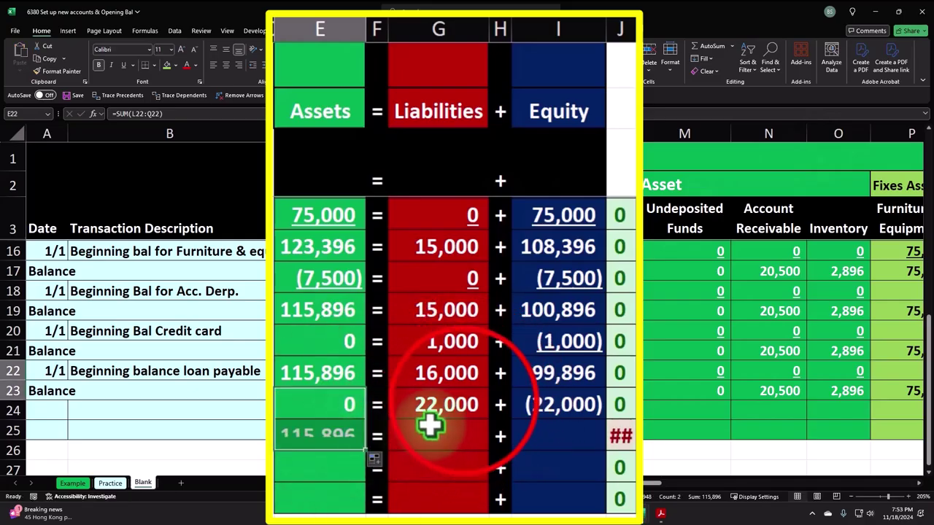
{"action": "left_click", "coordinate": [465, 404]}
{"action": "left_click_drag", "start_coordinate": [488, 414], "coordinate": [494, 446]}
{"action": "left_click", "coordinate": [562, 412]}
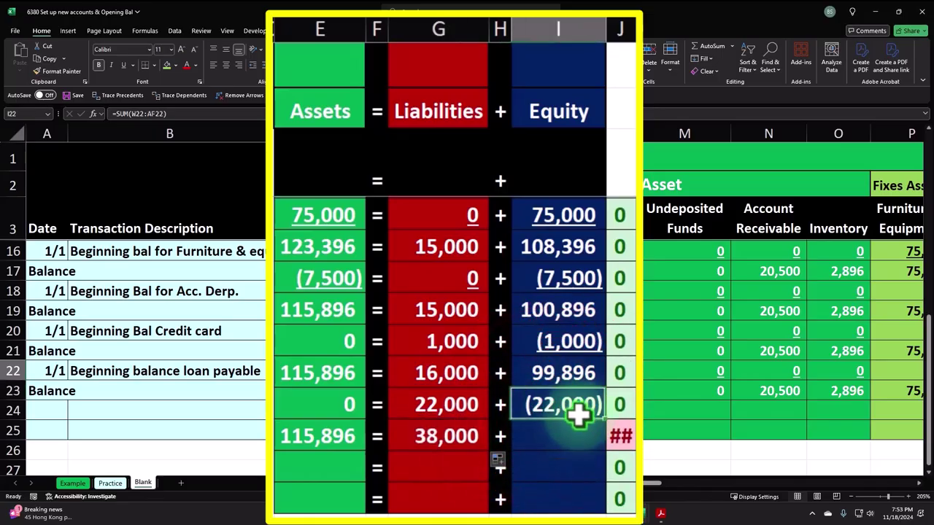
{"action": "left_click_drag", "start_coordinate": [605, 421], "coordinate": [604, 438]}
Underline the row 22 Assets, Liabilities and Equity totals in E22, G22 and I22.
{"action": "left_click", "coordinate": [568, 415]}
{"action": "left_click", "coordinate": [455, 406], "text": "ctrl"}
{"action": "left_click", "coordinate": [350, 403], "text": "ctrl"}
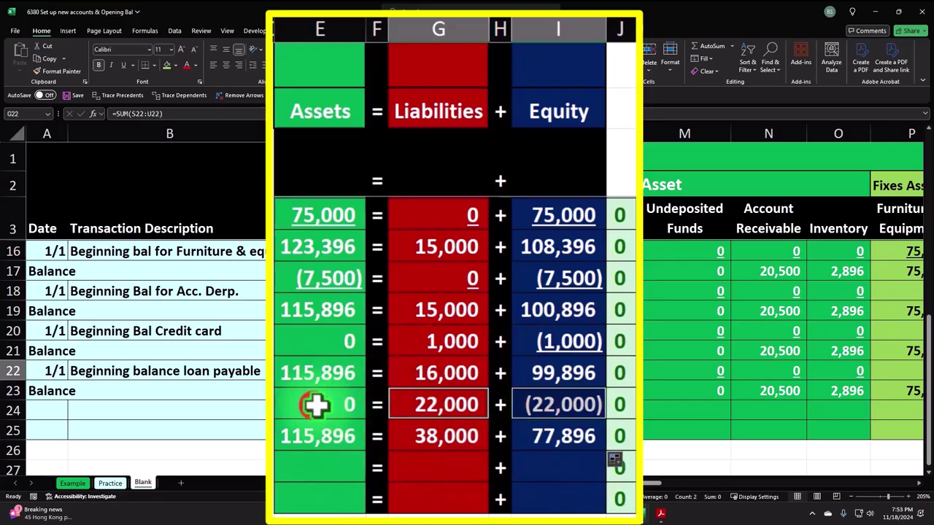
{"action": "left_click", "coordinate": [124, 65]}
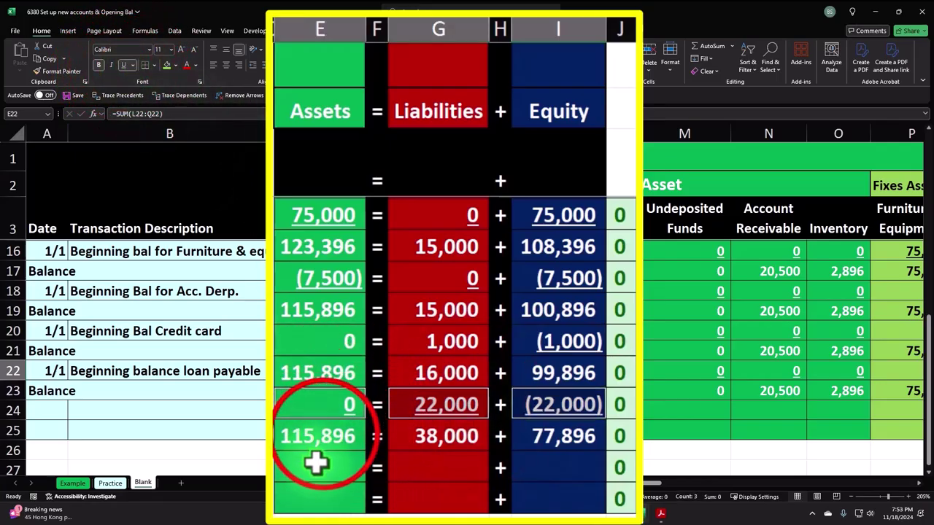
Review the row 23 Assets, Liabilities and Equity totals and their formulas in E23, G23 and I23.
{"action": "left_click", "coordinate": [323, 433]}
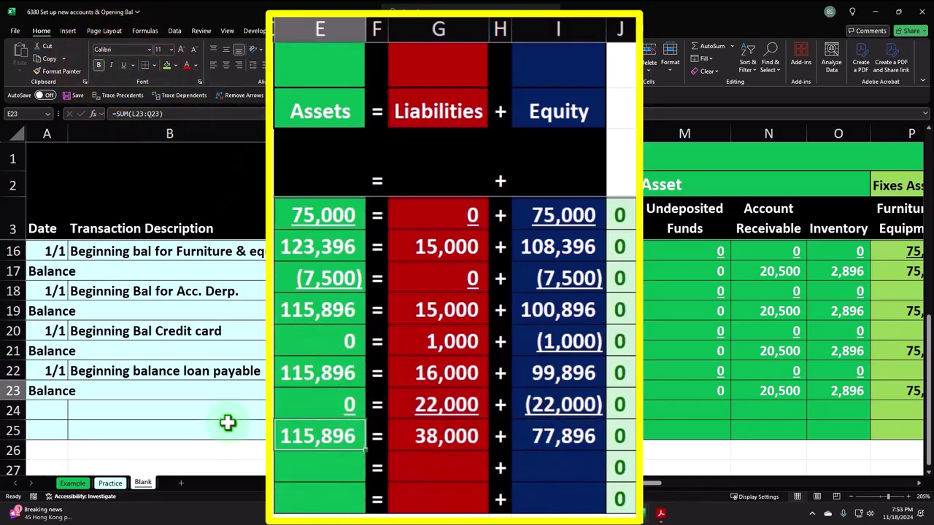
{"action": "key", "text": "Right"}
{"action": "key", "text": "Right"}
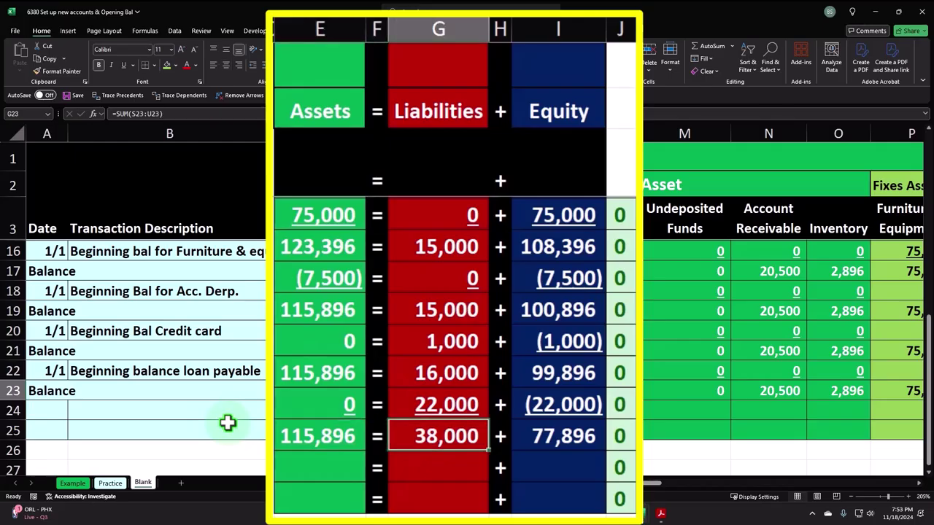
{"action": "key", "text": "Right"}
{"action": "key", "text": "Right"}
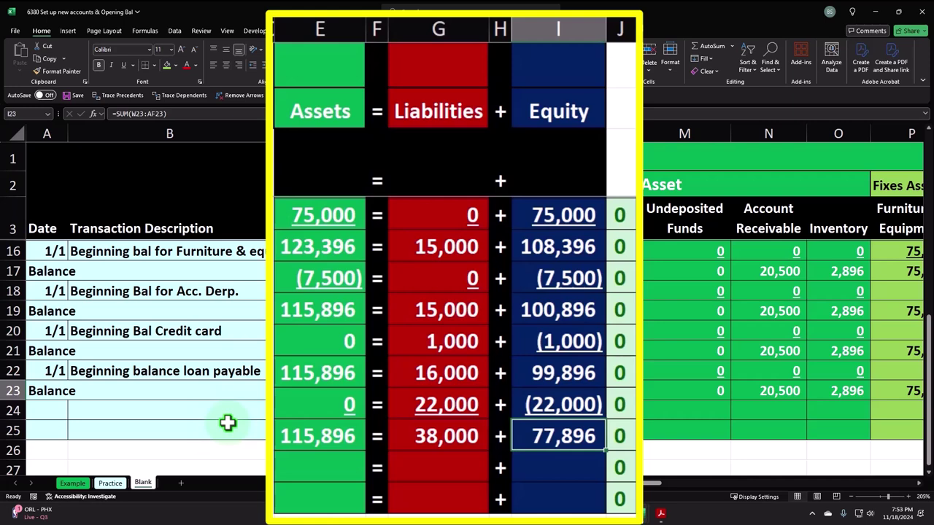
{"action": "left_click", "coordinate": [326, 433]}
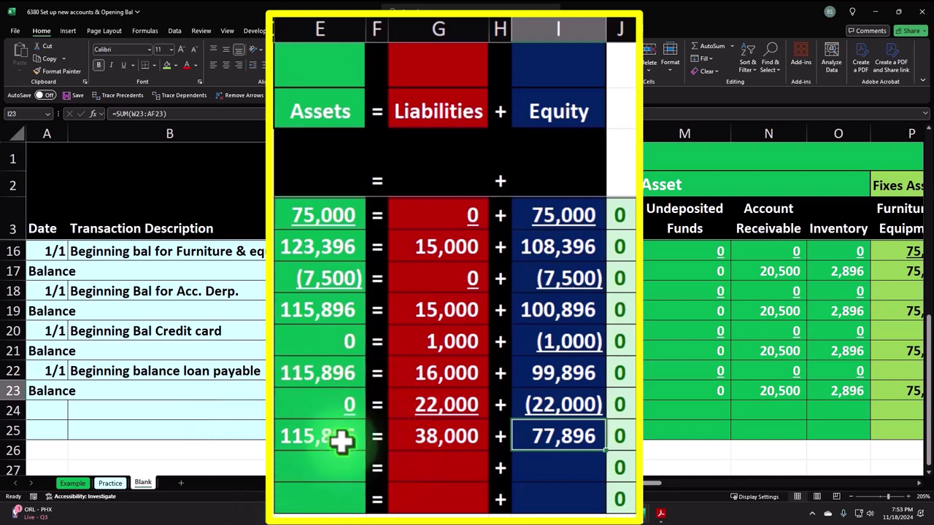
{"action": "left_click", "coordinate": [418, 440]}
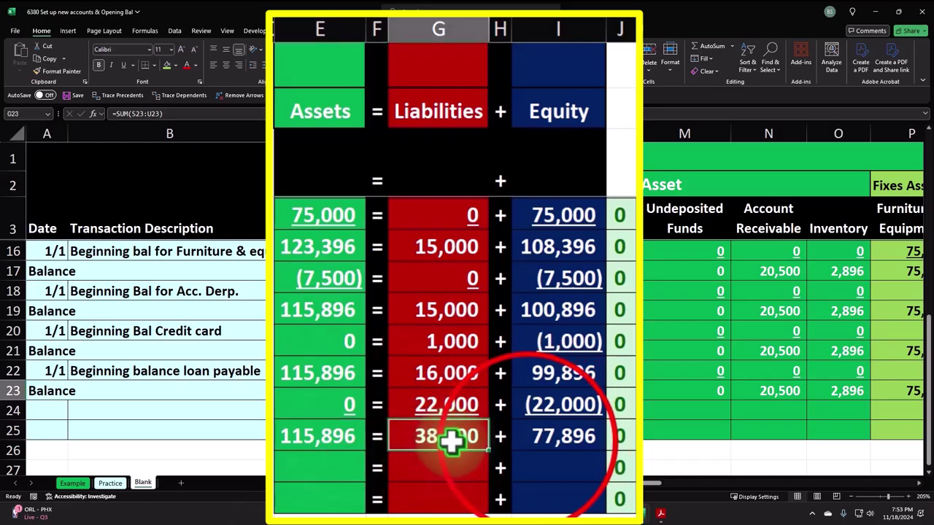
{"action": "left_click", "coordinate": [526, 440]}
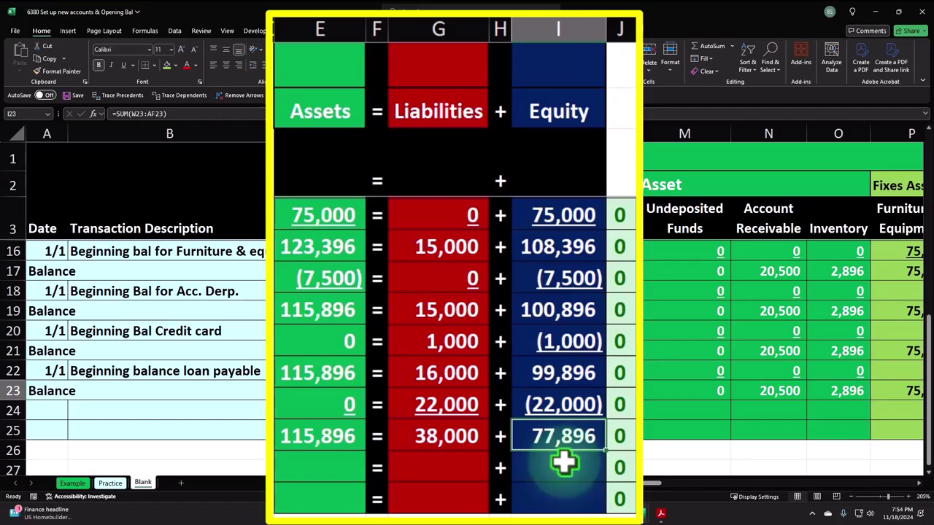
Examine the individual asset balances in row 23, from Cash in L23 through accumulated depreciation in Q23.
{"action": "key", "text": "Right"}
{"action": "key", "text": "Right"}
{"action": "key", "text": "Right"}
{"action": "key", "text": "Right"}
{"action": "key", "text": "Right"}
{"action": "key", "text": "Right"}
{"action": "key", "text": "Right"}
{"action": "key", "text": "Right"}
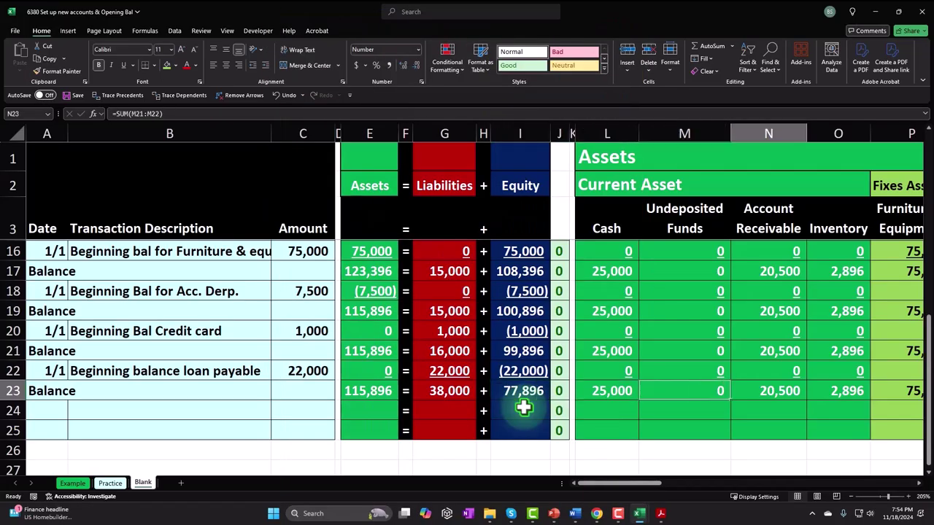
{"action": "key", "text": "Left"}
{"action": "key", "text": "Left"}
{"action": "key", "text": "Left"}
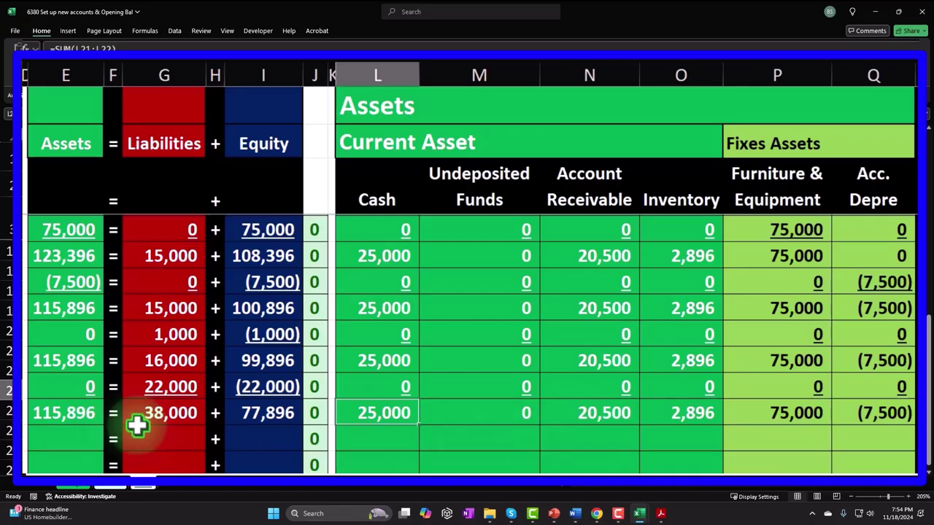
{"action": "key", "text": "Right"}
{"action": "key", "text": "Right"}
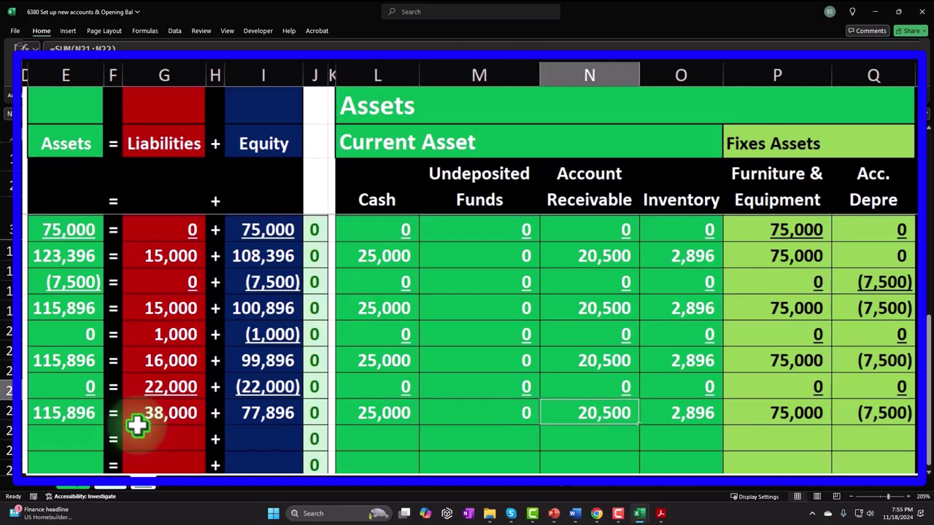
{"action": "key", "text": "Right"}
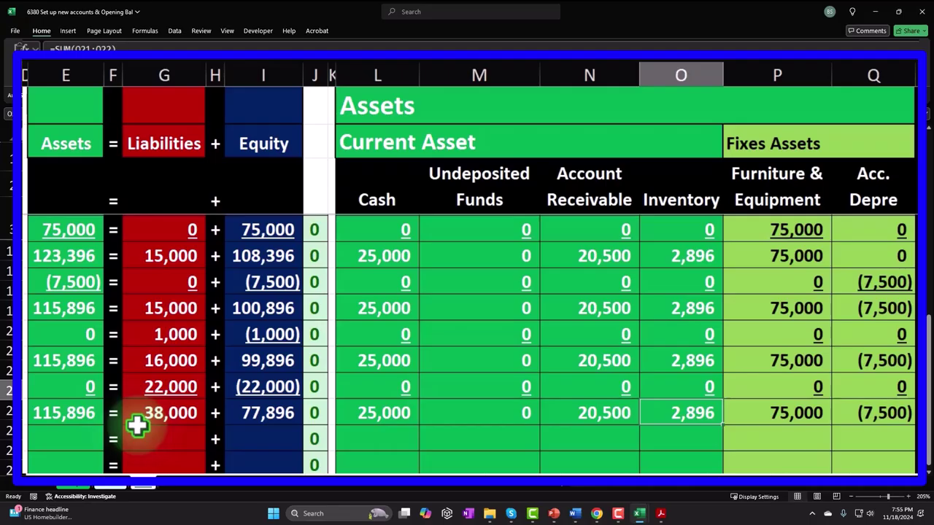
{"action": "key", "text": "Right"}
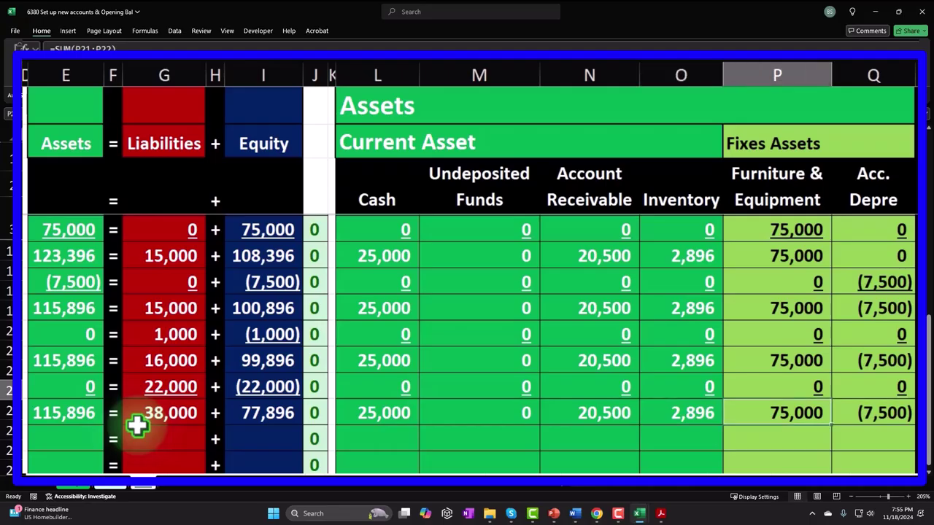
{"action": "key", "text": "shift+Right"}
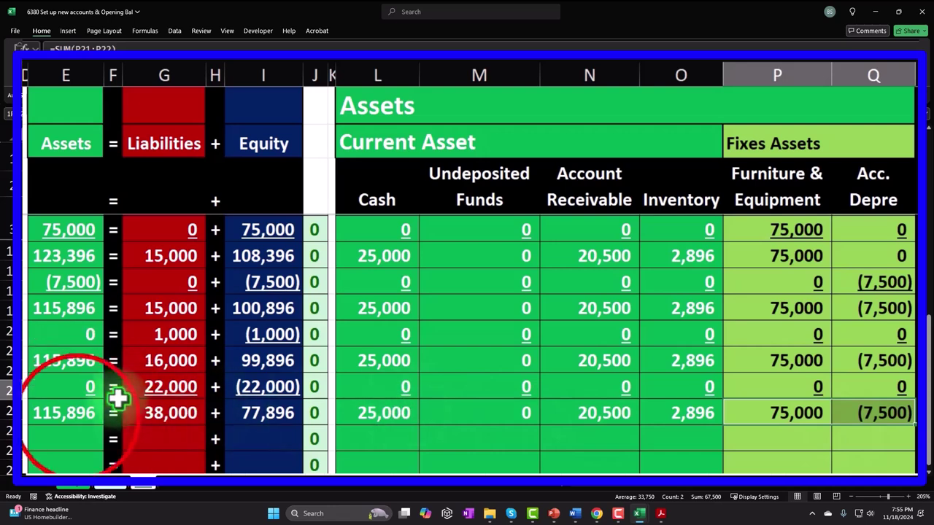
Check the row 23 Assets and Liabilities totals, then the individual liability balances in S23:U23.
{"action": "left_click", "coordinate": [78, 417]}
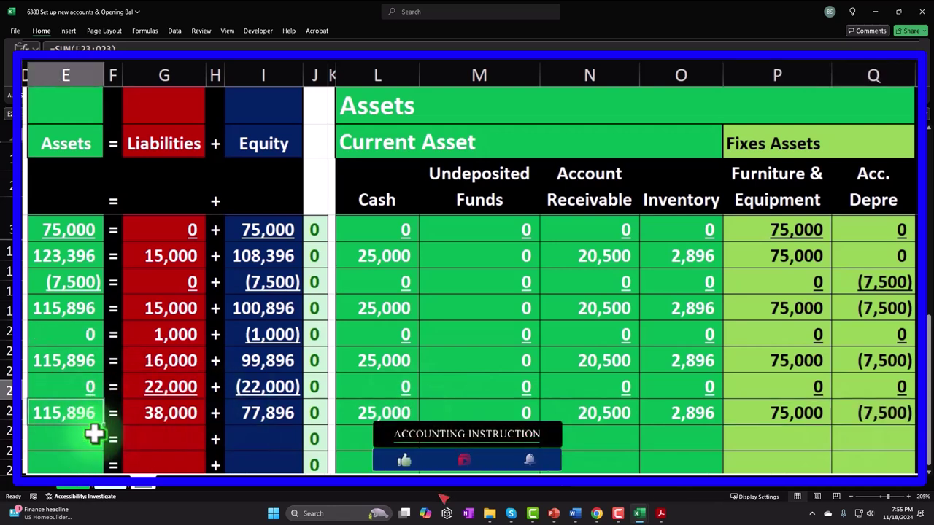
{"action": "left_click", "coordinate": [139, 414]}
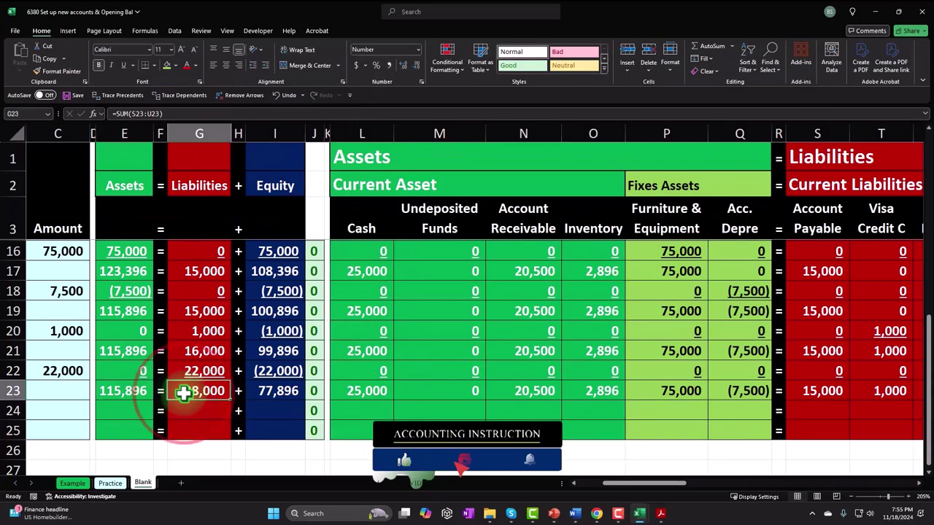
{"action": "left_click", "coordinate": [820, 390]}
{"action": "key", "text": "Right"}
{"action": "key", "text": "Right"}
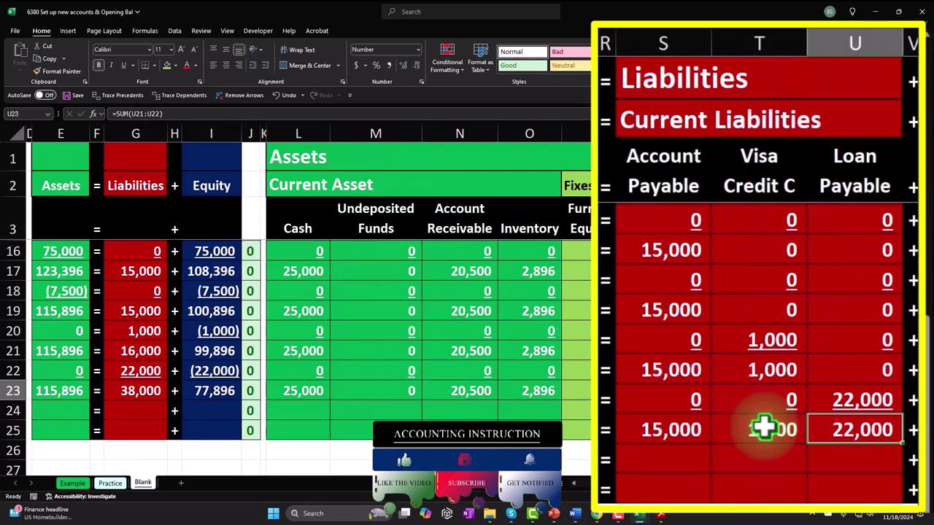
Examine the row 23 Owner Draws, Owner Equity and Sales balances in W23:Y23 and return to A23.
{"action": "key", "text": "Right"}
{"action": "key", "text": "Right"}
{"action": "key", "text": "Right"}
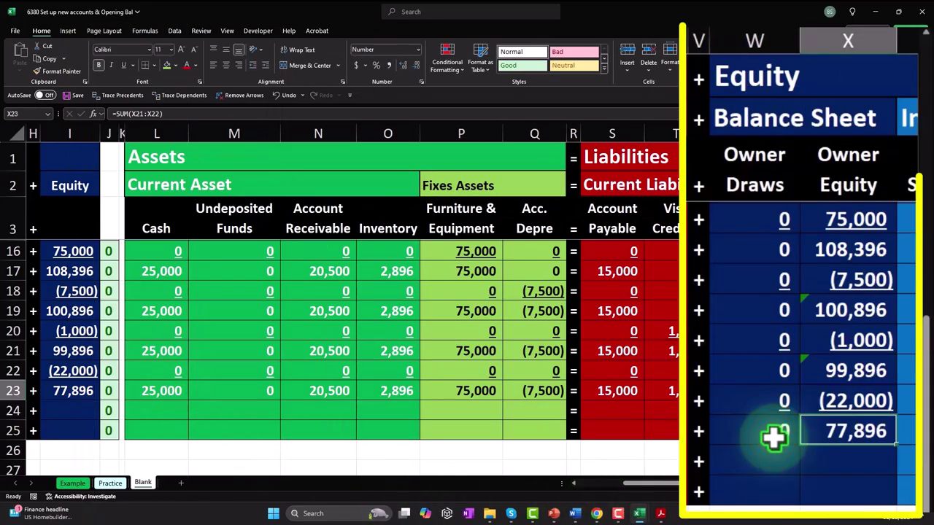
{"action": "left_click", "coordinate": [773, 436]}
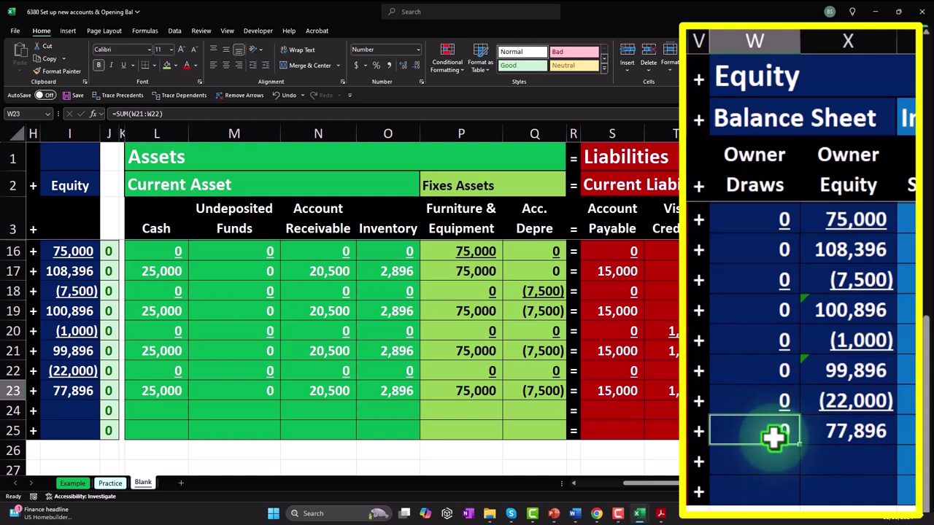
{"action": "left_click", "coordinate": [853, 438]}
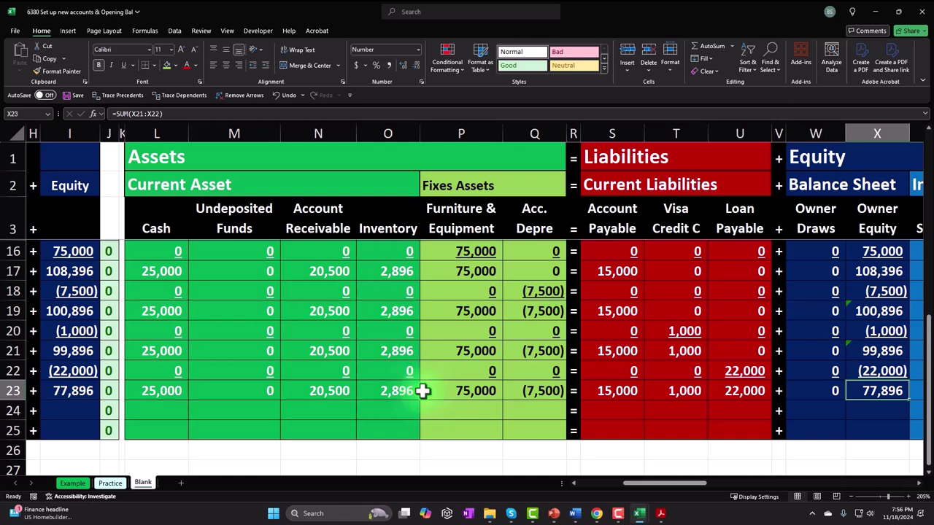
{"action": "key", "text": "Right"}
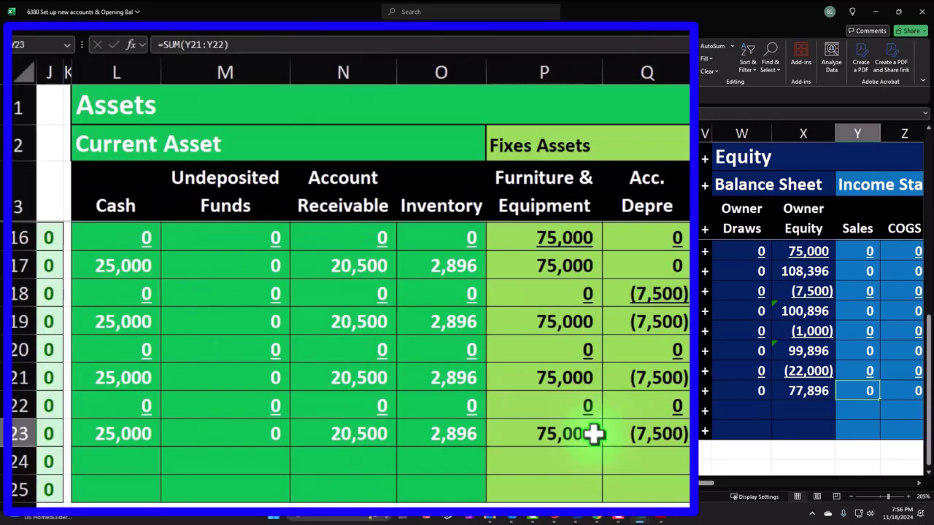
{"action": "key", "text": "Left"}
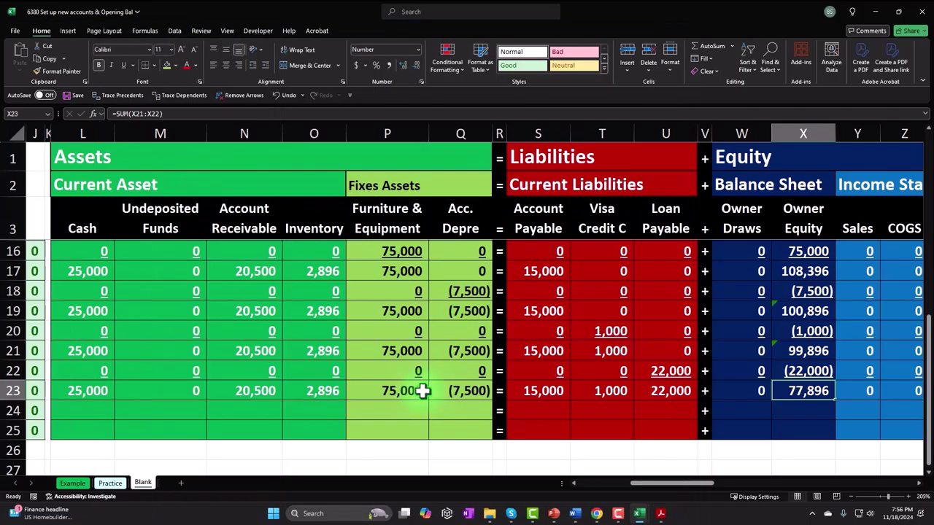
{"action": "key", "text": "Left"}
{"action": "key", "text": "Left"}
{"action": "key", "text": "Left"}
{"action": "key", "text": "Left"}
{"action": "key", "text": "Left"}
{"action": "key", "text": "Left"}
{"action": "key", "text": "Left"}
{"action": "key", "text": "Left"}
{"action": "key", "text": "Left"}
{"action": "key", "text": "Left"}
{"action": "key", "text": "Left"}
{"action": "key", "text": "Left"}
{"action": "key", "text": "Left"}
{"action": "key", "text": "Left"}
{"action": "key", "text": "Left"}
{"action": "key", "text": "Left"}
{"action": "key", "text": "Left"}
{"action": "key", "text": "Left"}
{"action": "key", "text": "Left"}
{"action": "key", "text": "Left"}
{"action": "key", "text": "Left"}
{"action": "key", "text": "Left"}
{"action": "key", "text": "Left"}
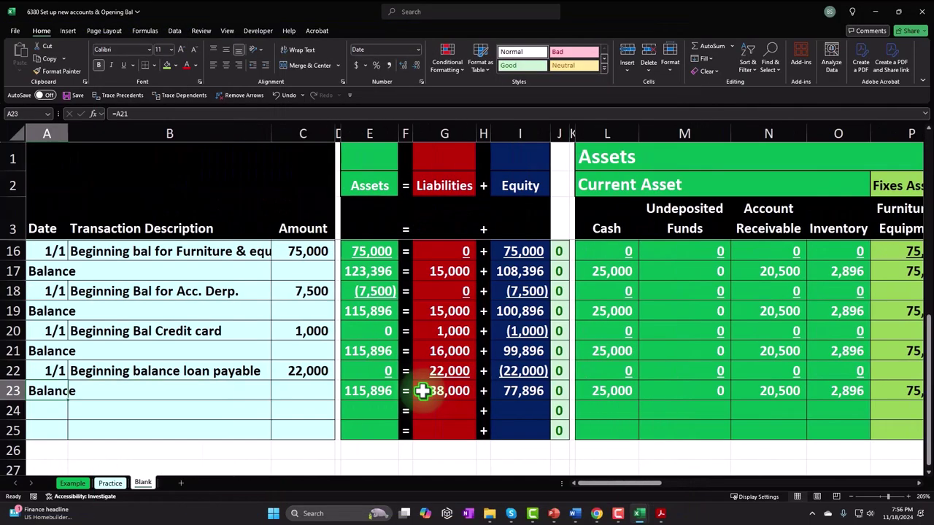